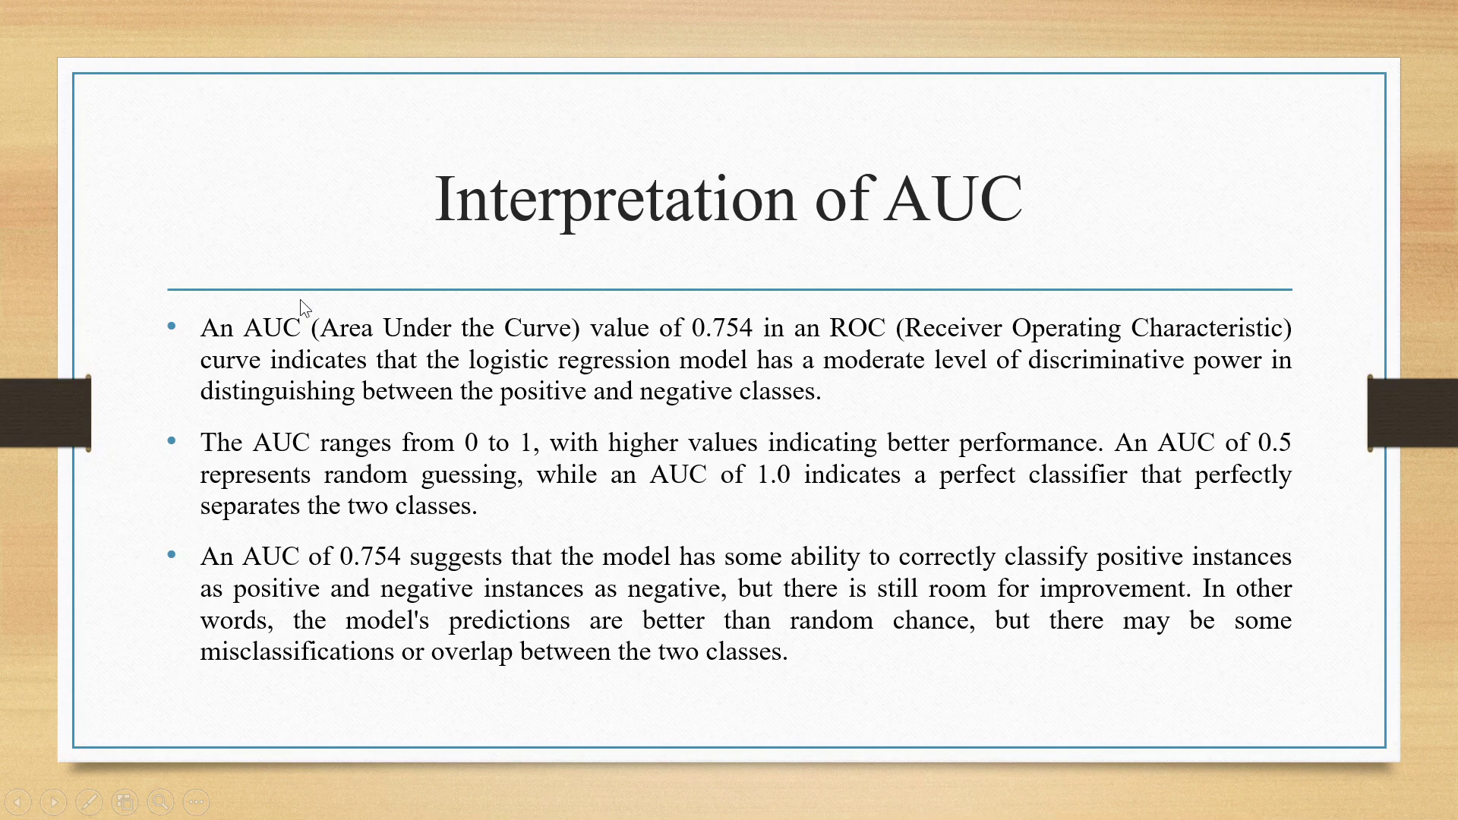
# - Switch to KNIME Analytics Platform and clear the search term in the node repository
pyautogui.click(300, 300)
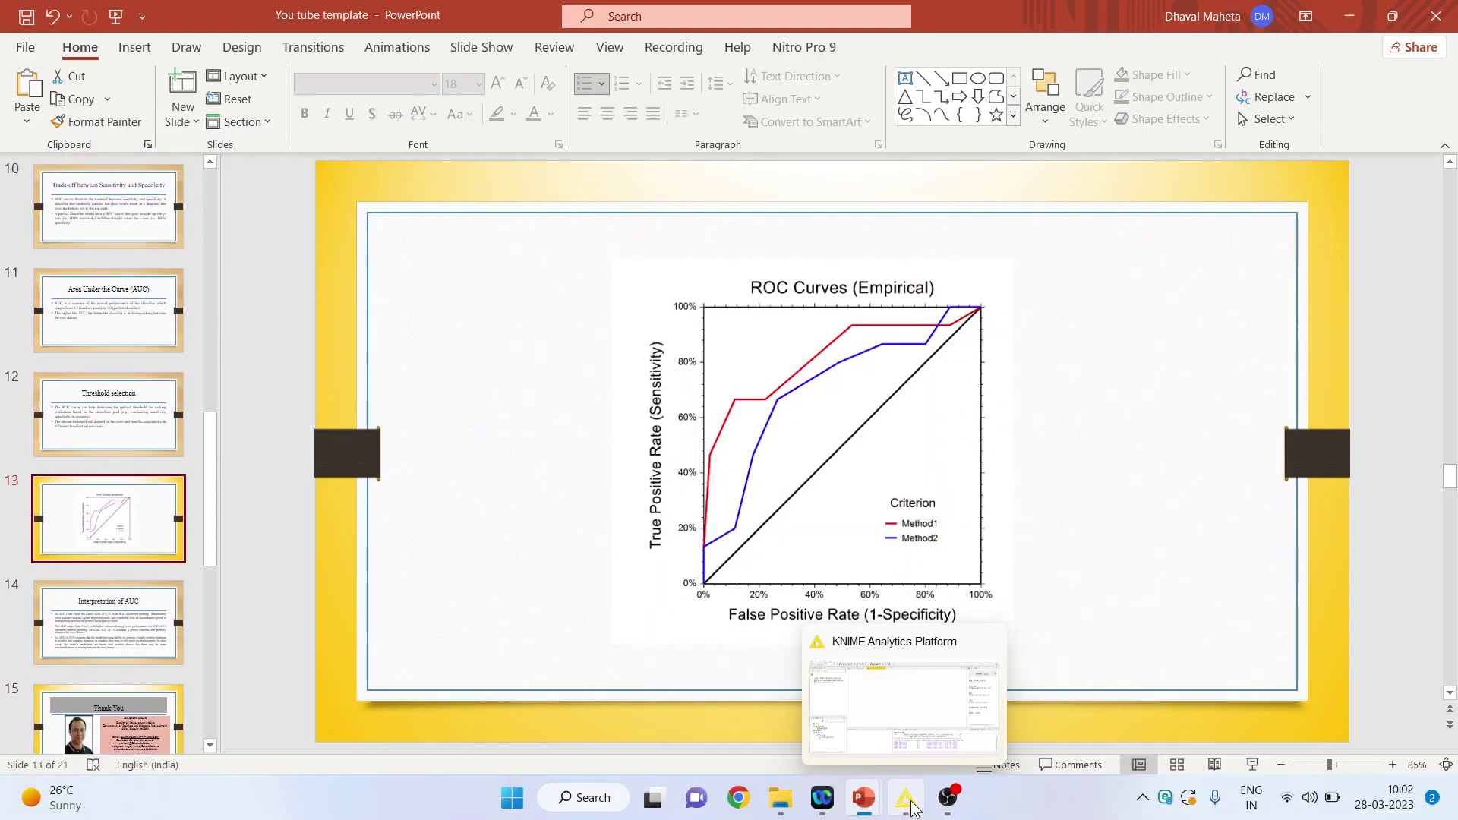
pyautogui.click(906, 798)
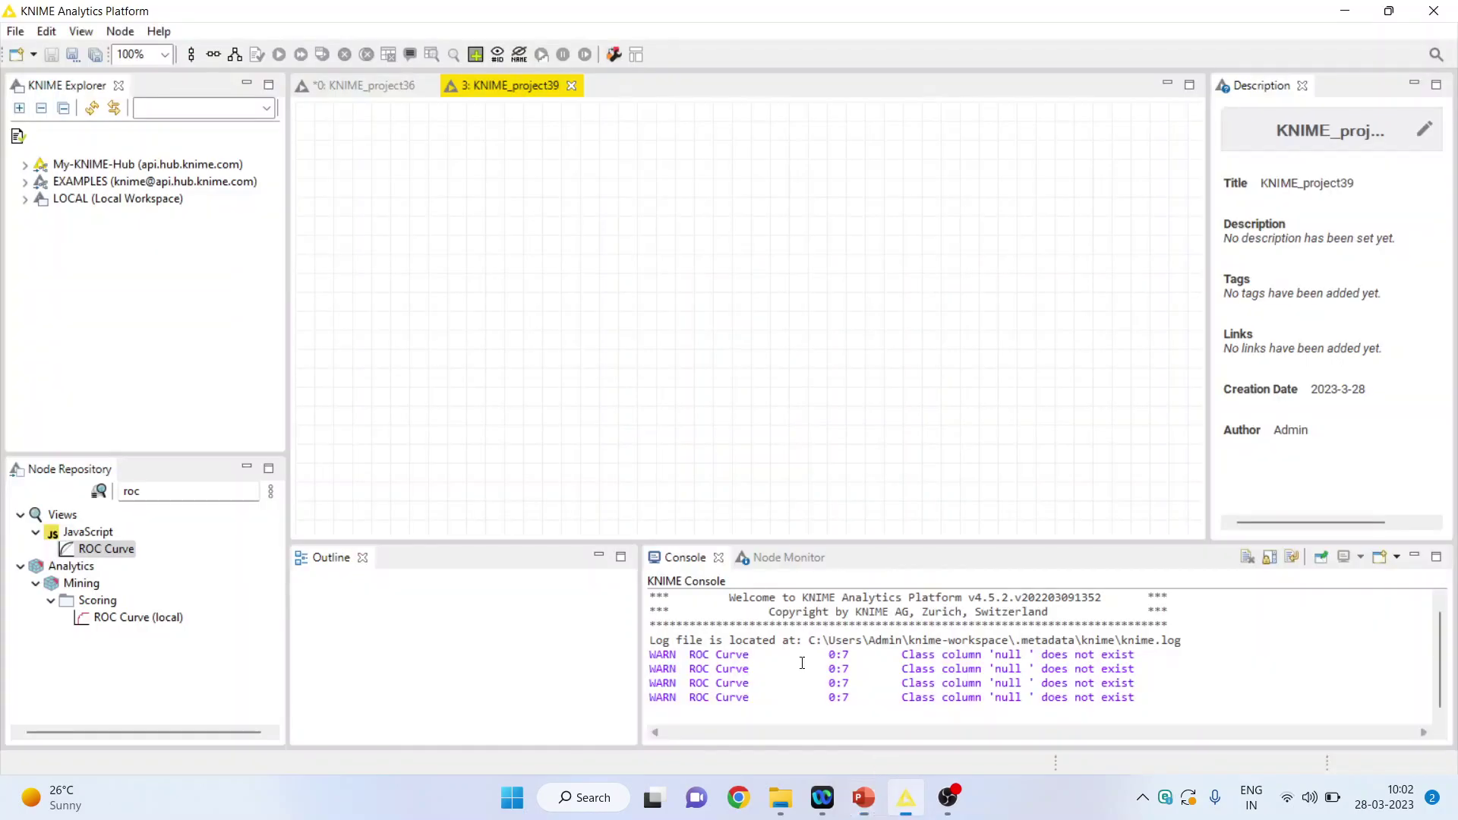
pyautogui.click(144, 494)
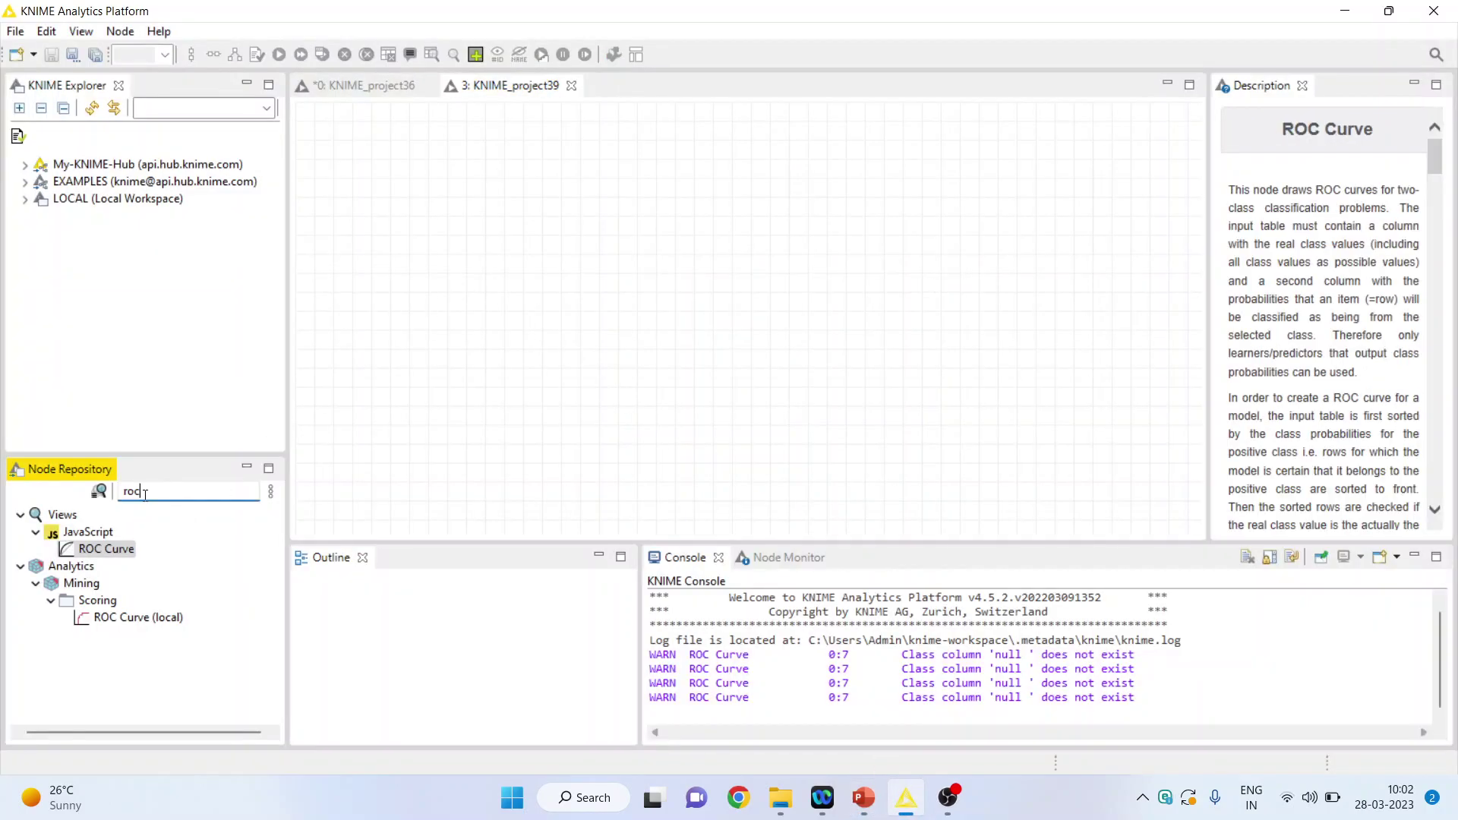
pyautogui.press('BackSpace')
pyautogui.press('BackSpace')
pyautogui.press('BackSpace')
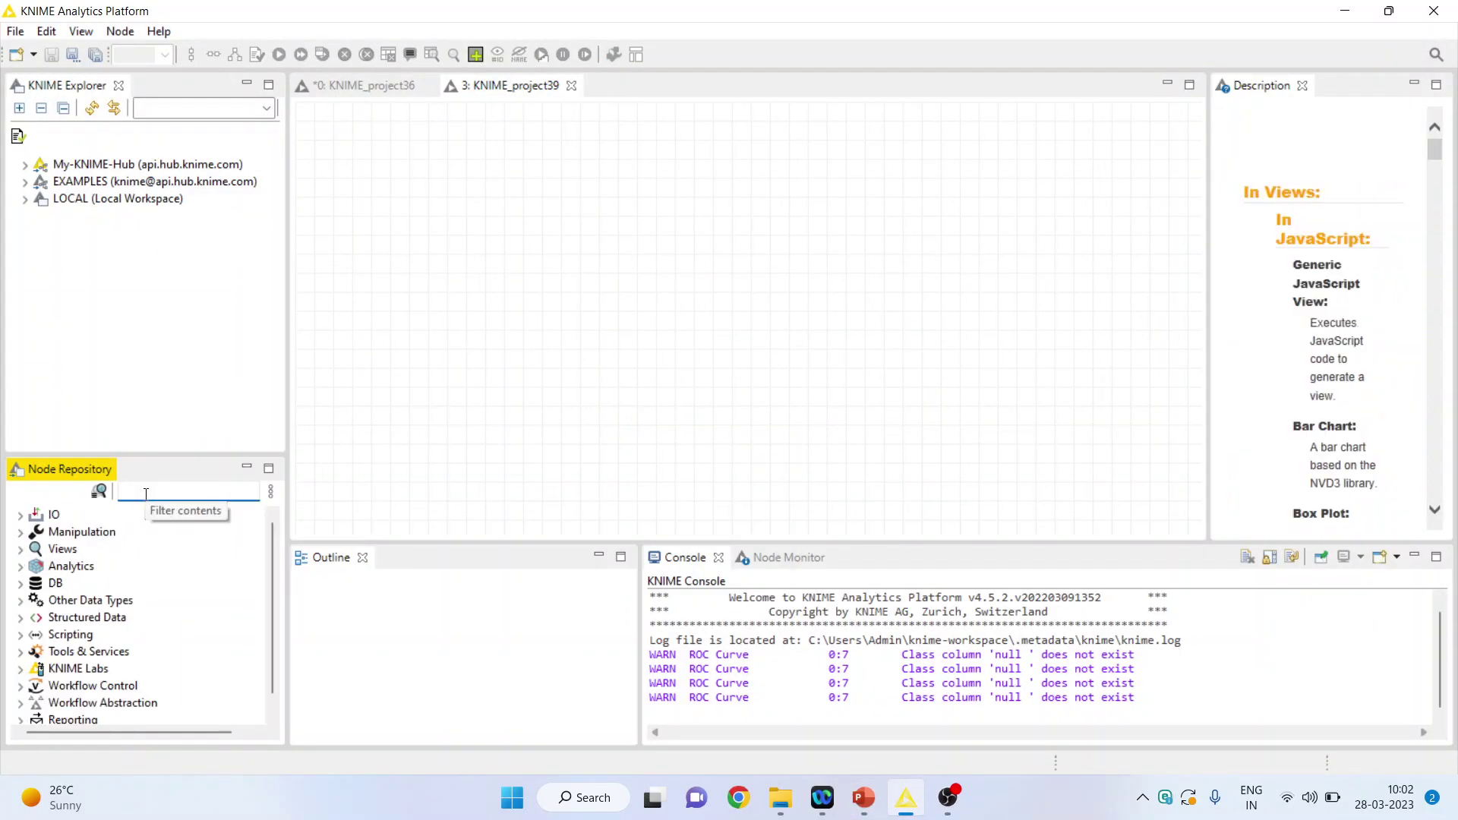
# - Add a CSV Reader node from the IO Read category and place it in the upper-left area of the workflow canvas
pyautogui.click(20, 516)
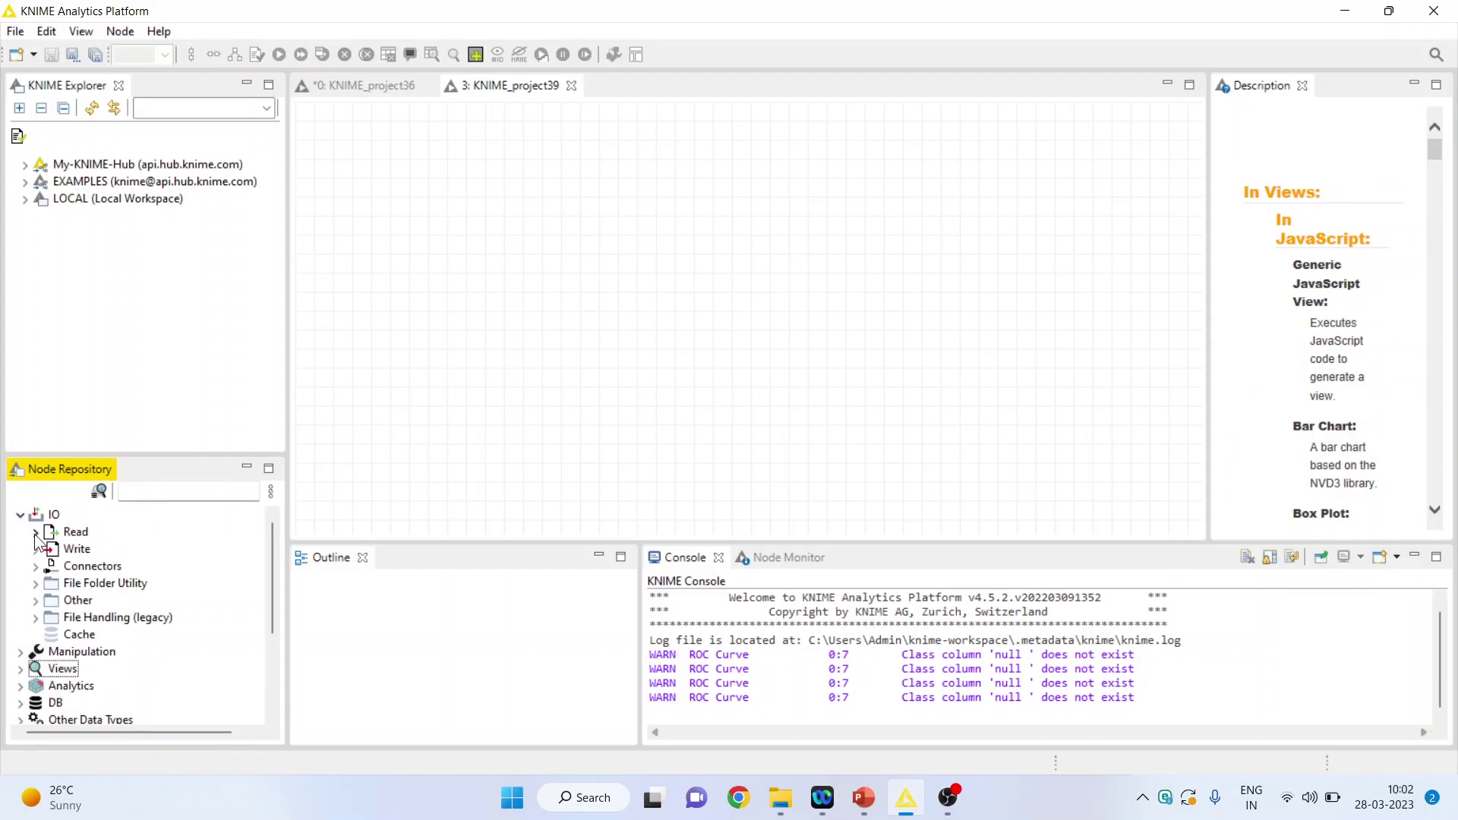
pyautogui.click(35, 532)
pyautogui.moveTo(107, 600); pyautogui.dragTo(746, 336)
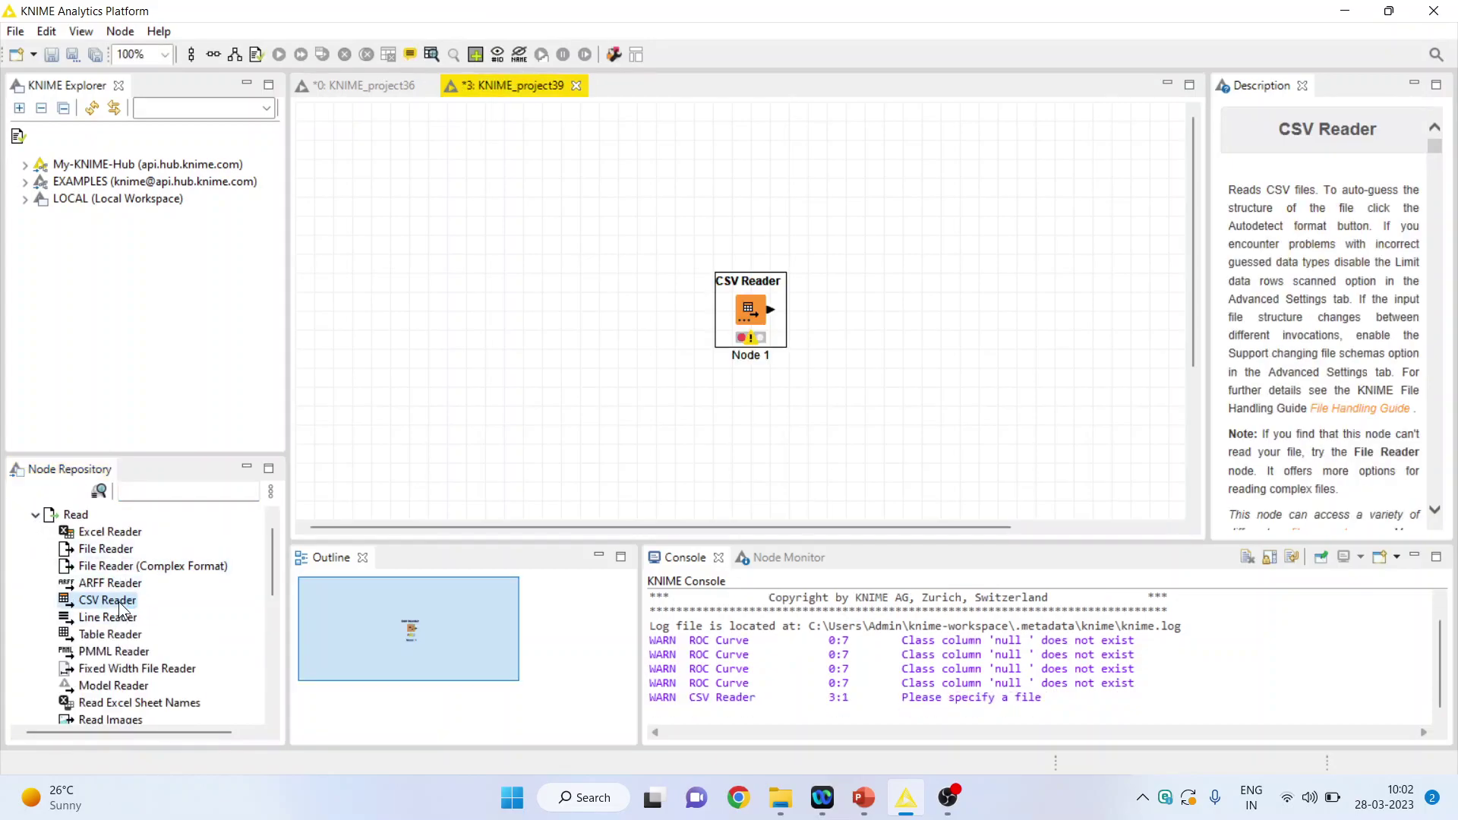
pyautogui.click(745, 314)
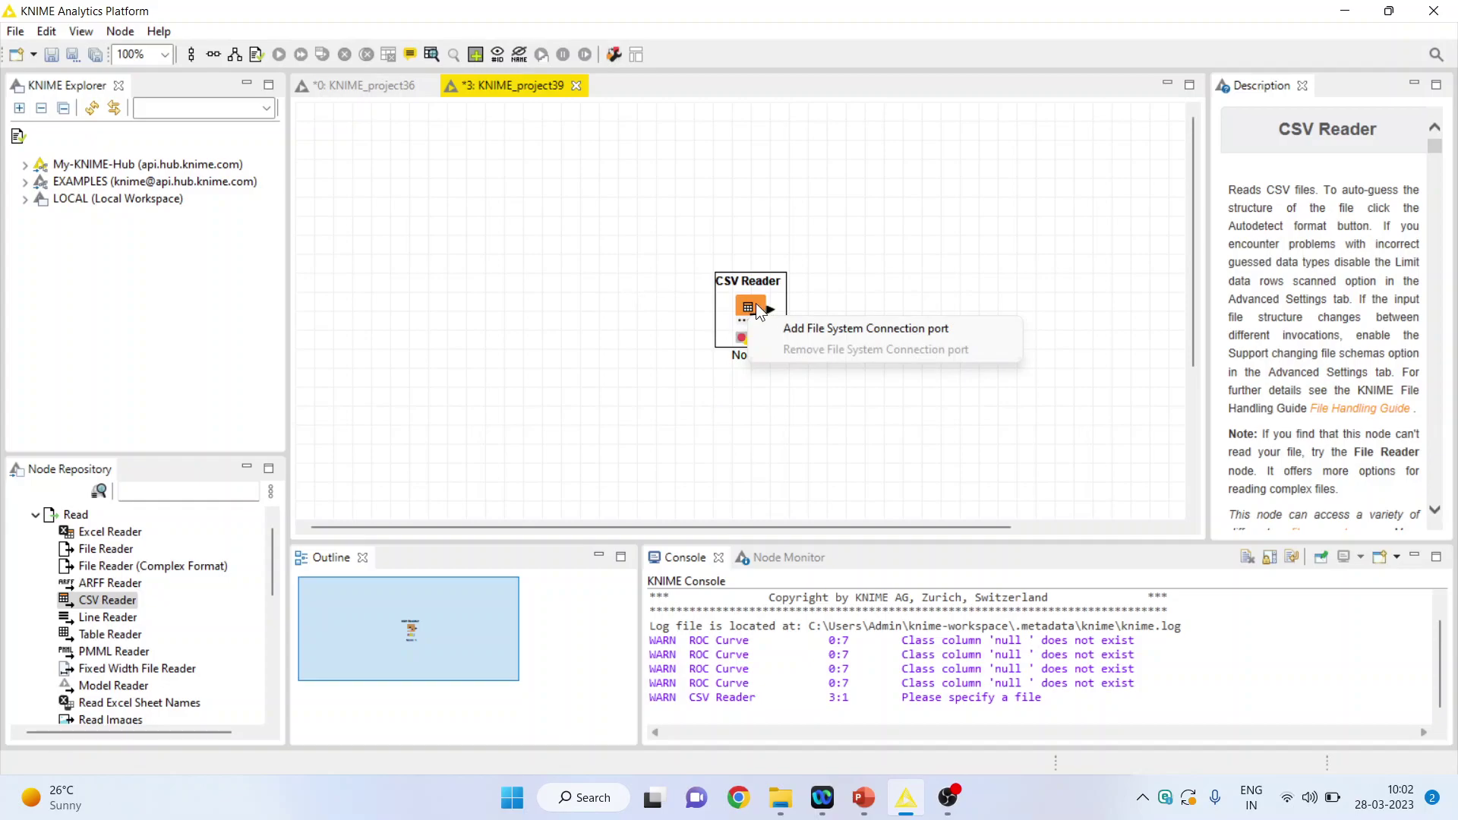
pyautogui.press('Escape')
pyautogui.moveTo(748, 328); pyautogui.dragTo(382, 192)
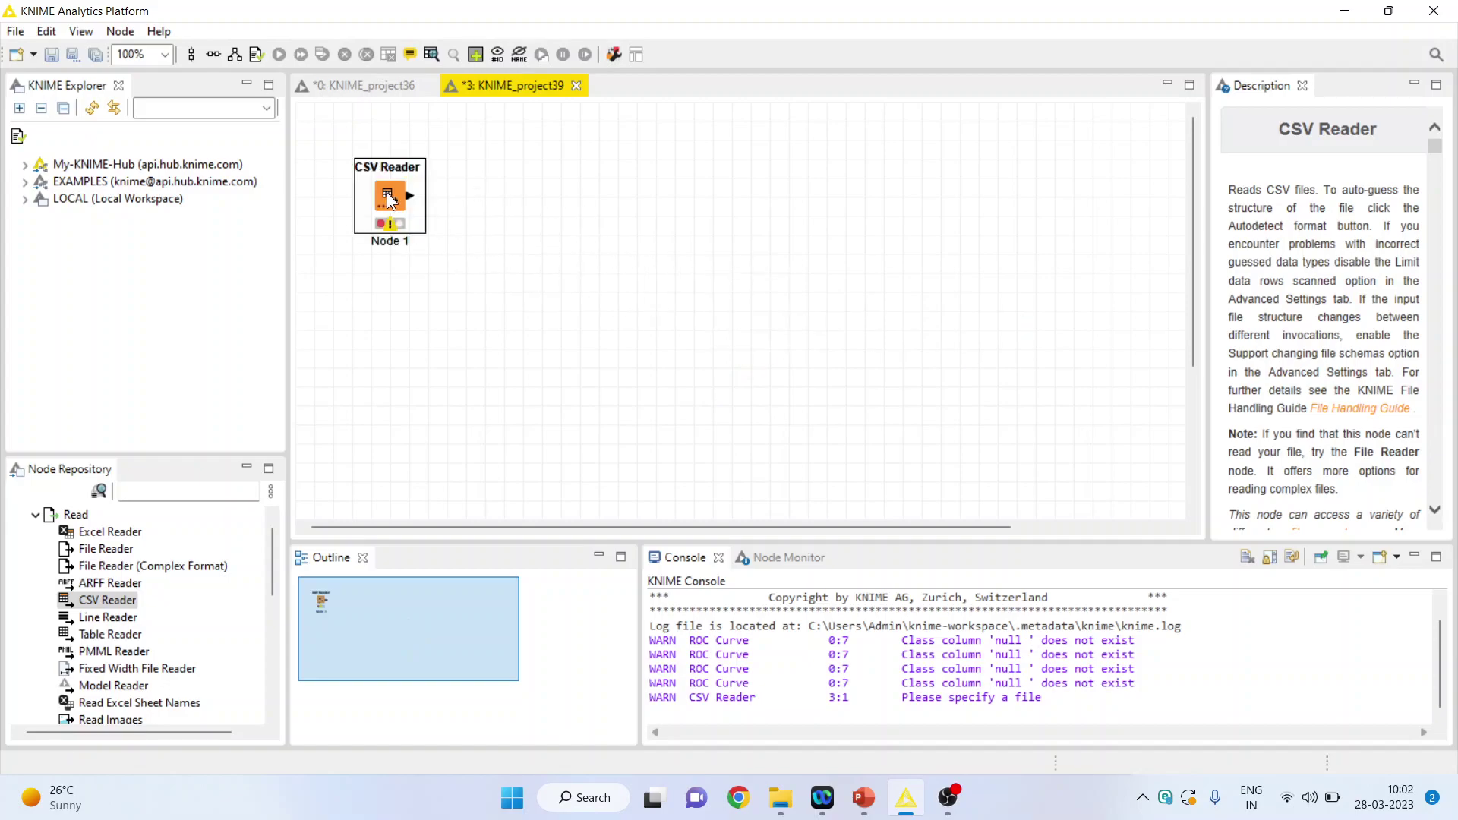
# - Configure the CSV Reader to read D:\Research Methodology\Predictive Analytics\Knime\Data\heart1.csv, and execute the node
pyautogui.doubleClick(383, 193)
pyautogui.click(990, 187)
pyautogui.click(840, 48)
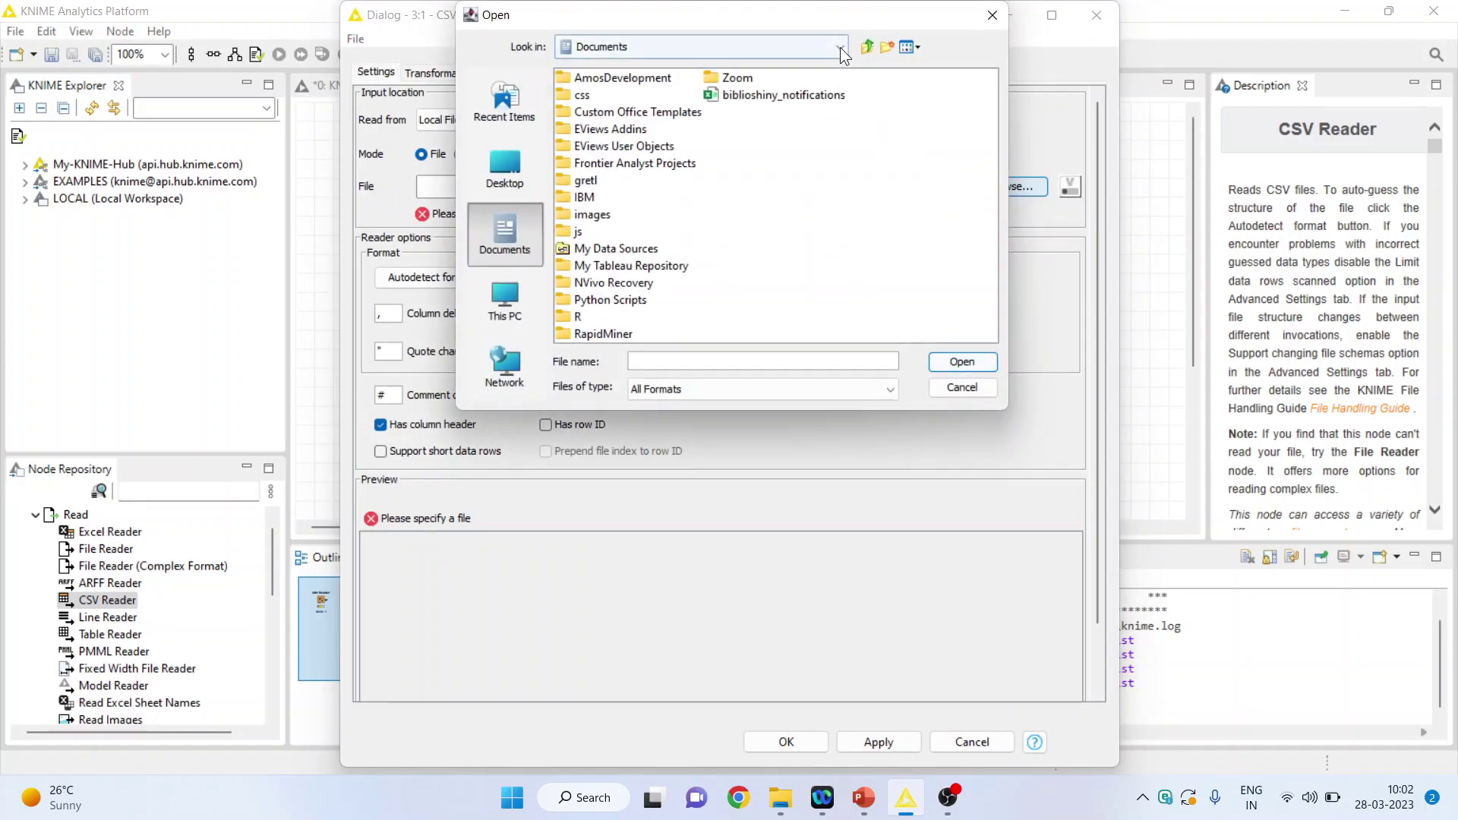
pyautogui.click(732, 91)
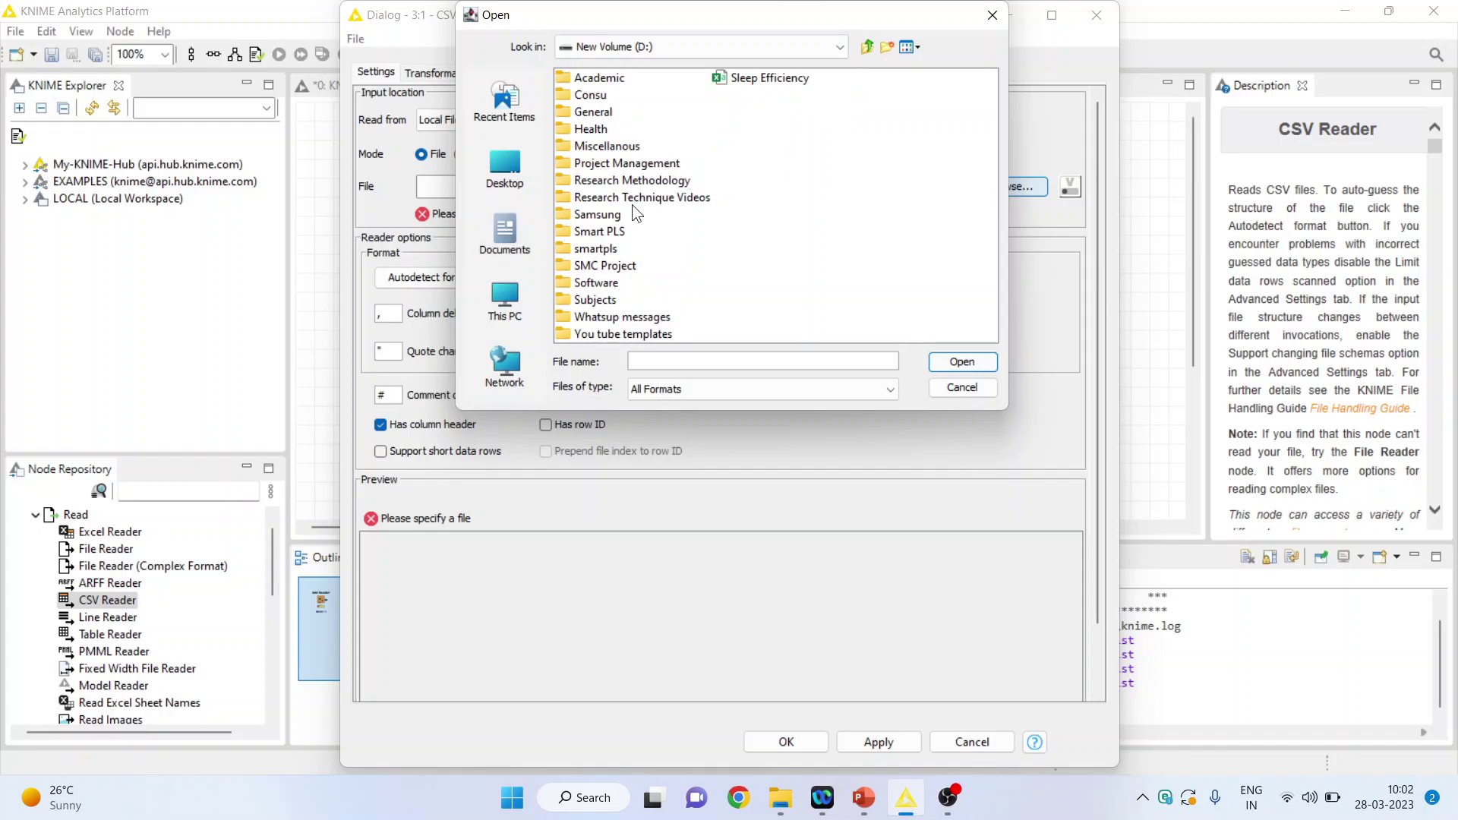
pyautogui.doubleClick(610, 186)
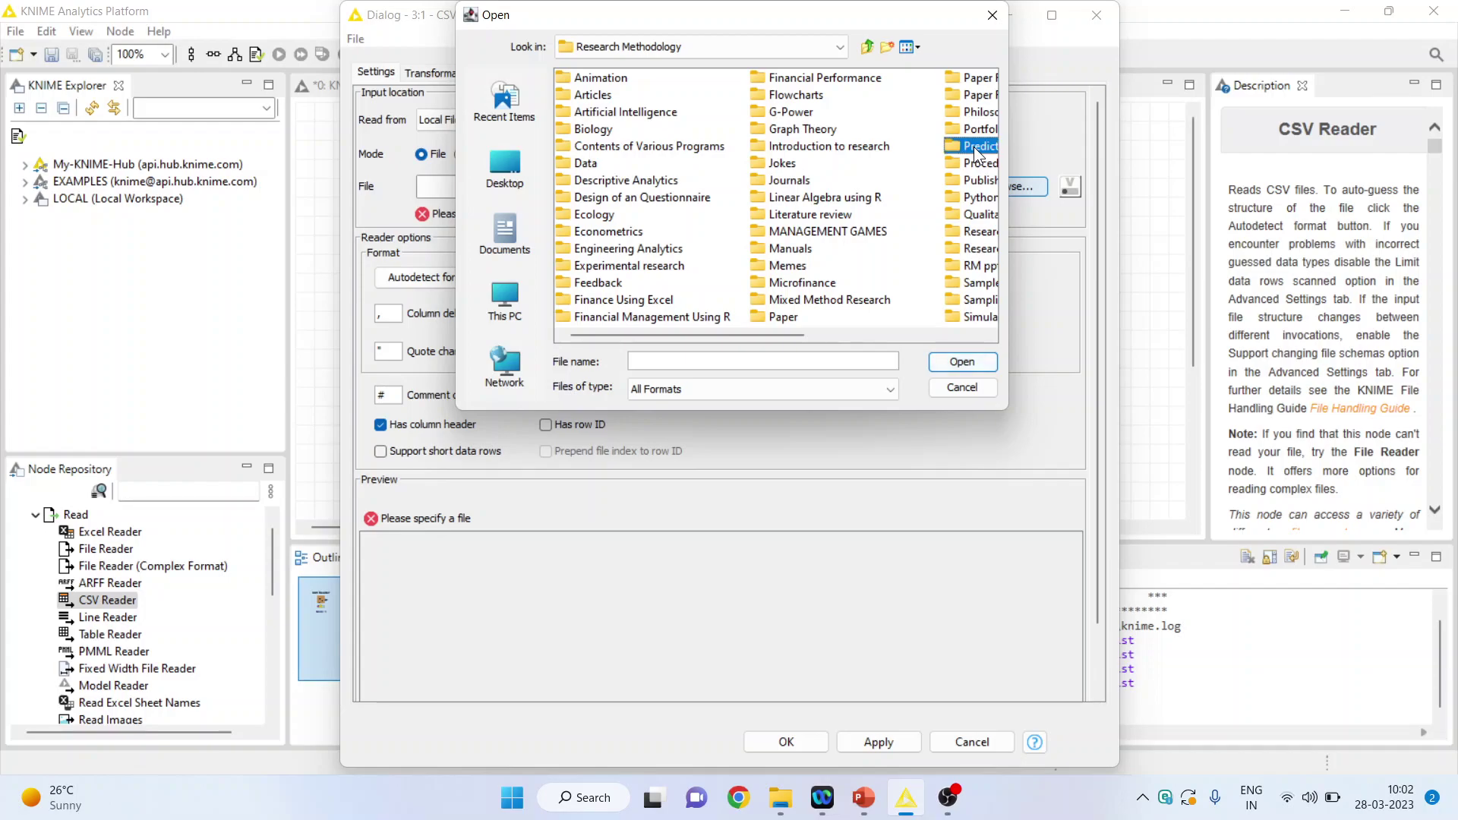
pyautogui.doubleClick(975, 149)
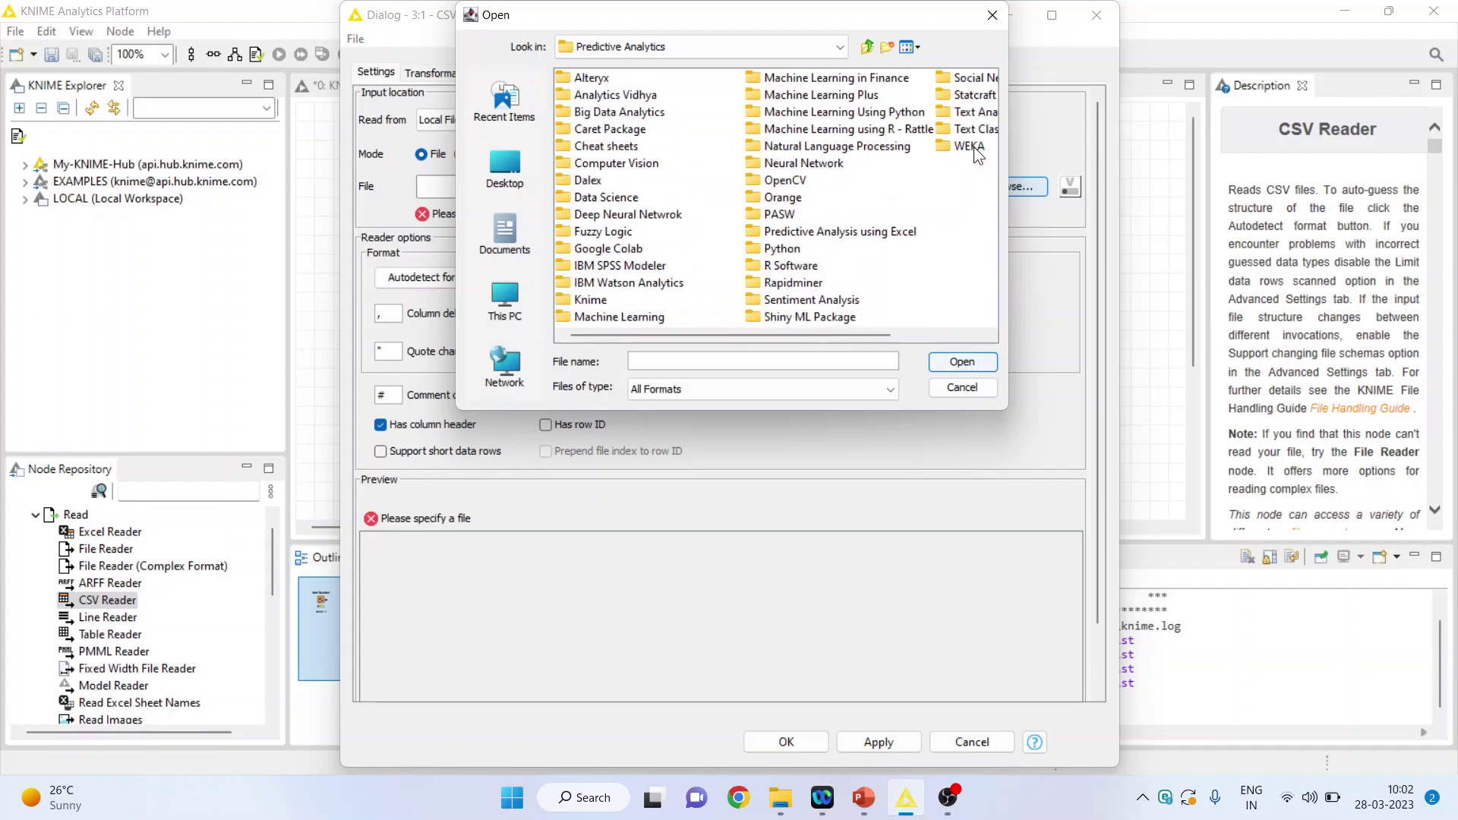
pyautogui.doubleClick(599, 300)
pyautogui.doubleClick(587, 130)
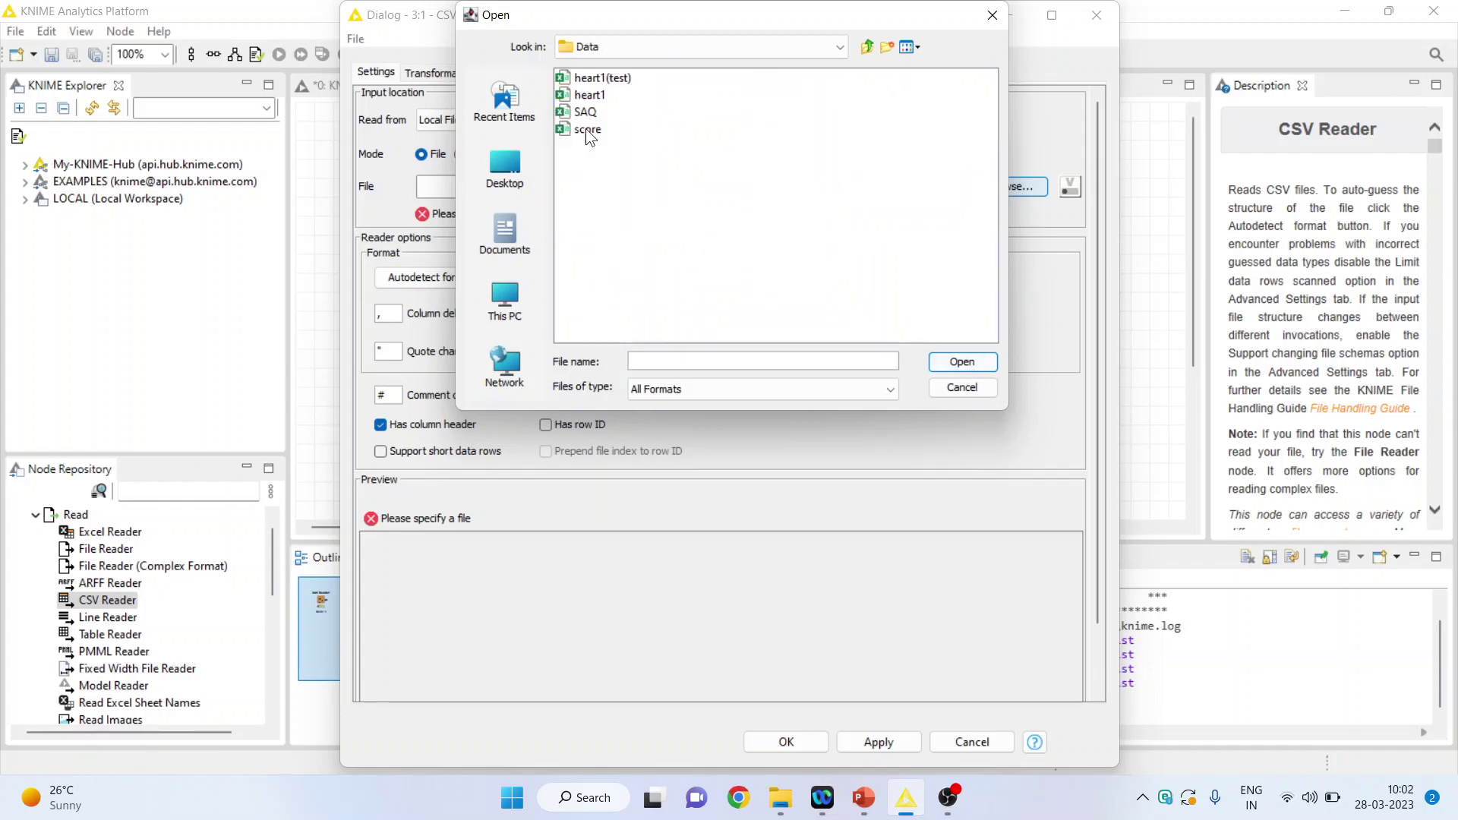
pyautogui.click(590, 95)
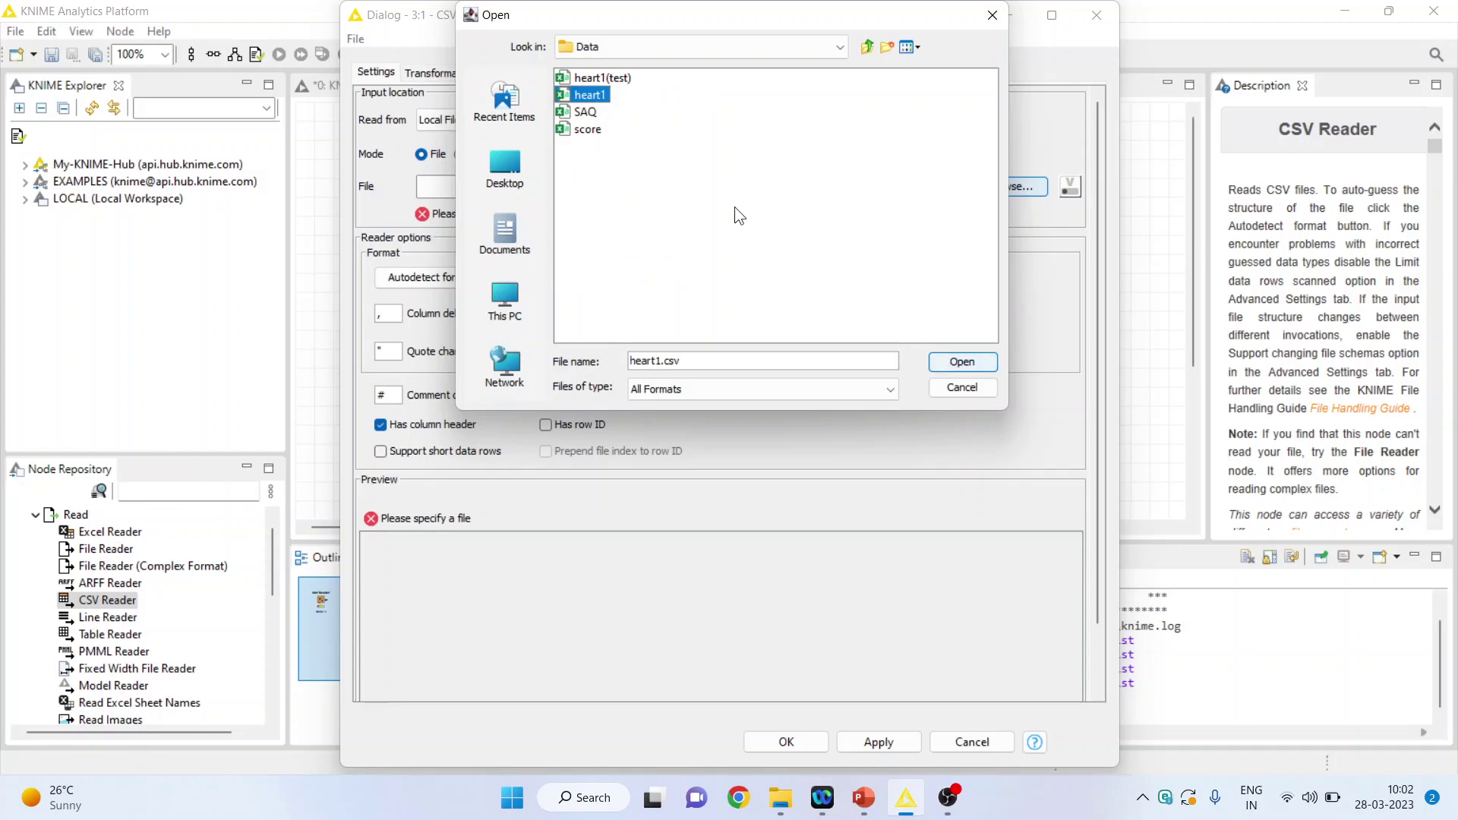
pyautogui.click(938, 362)
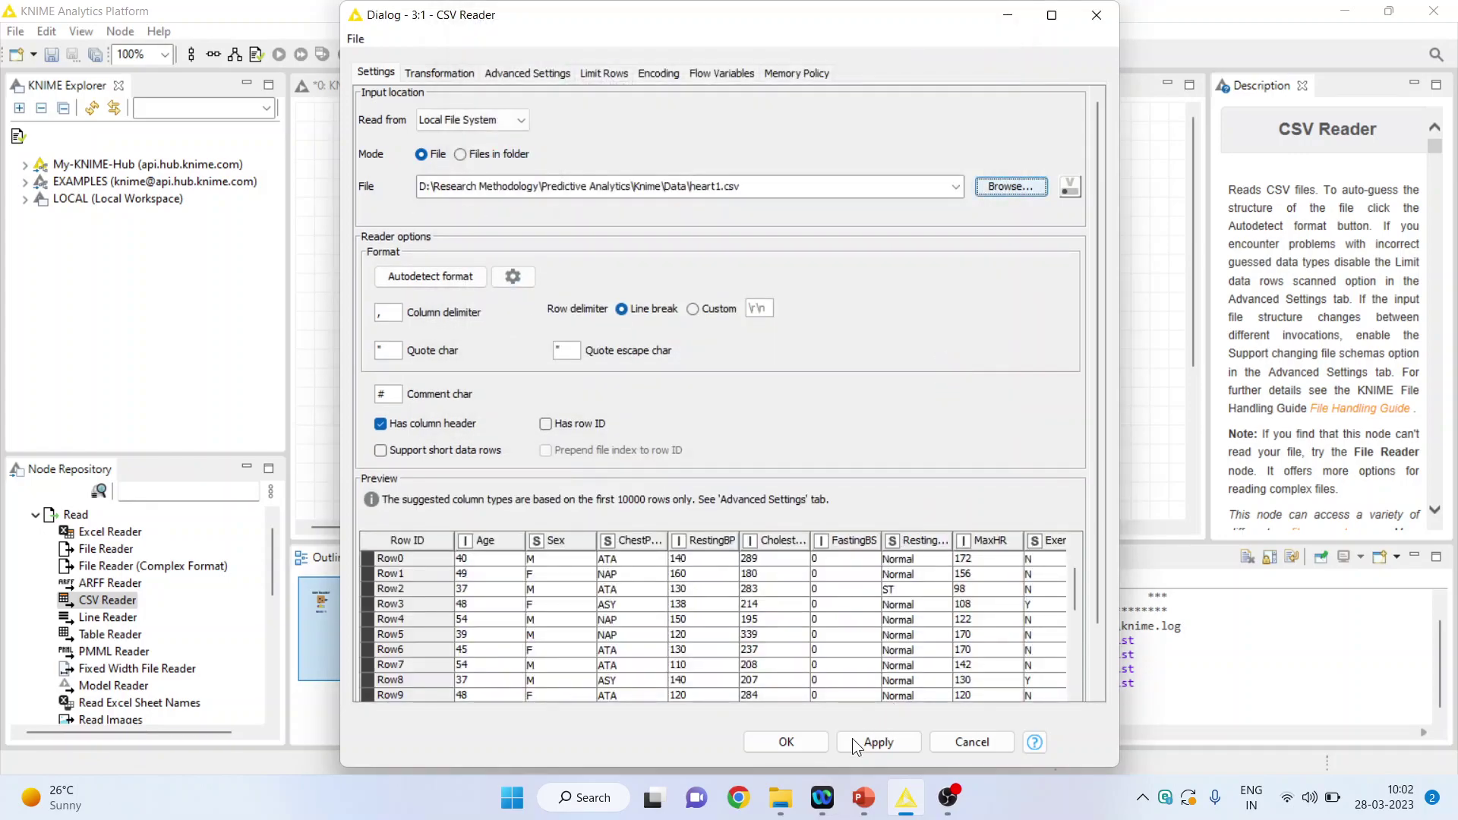
pyautogui.click(789, 744)
pyautogui.rightClick(408, 203)
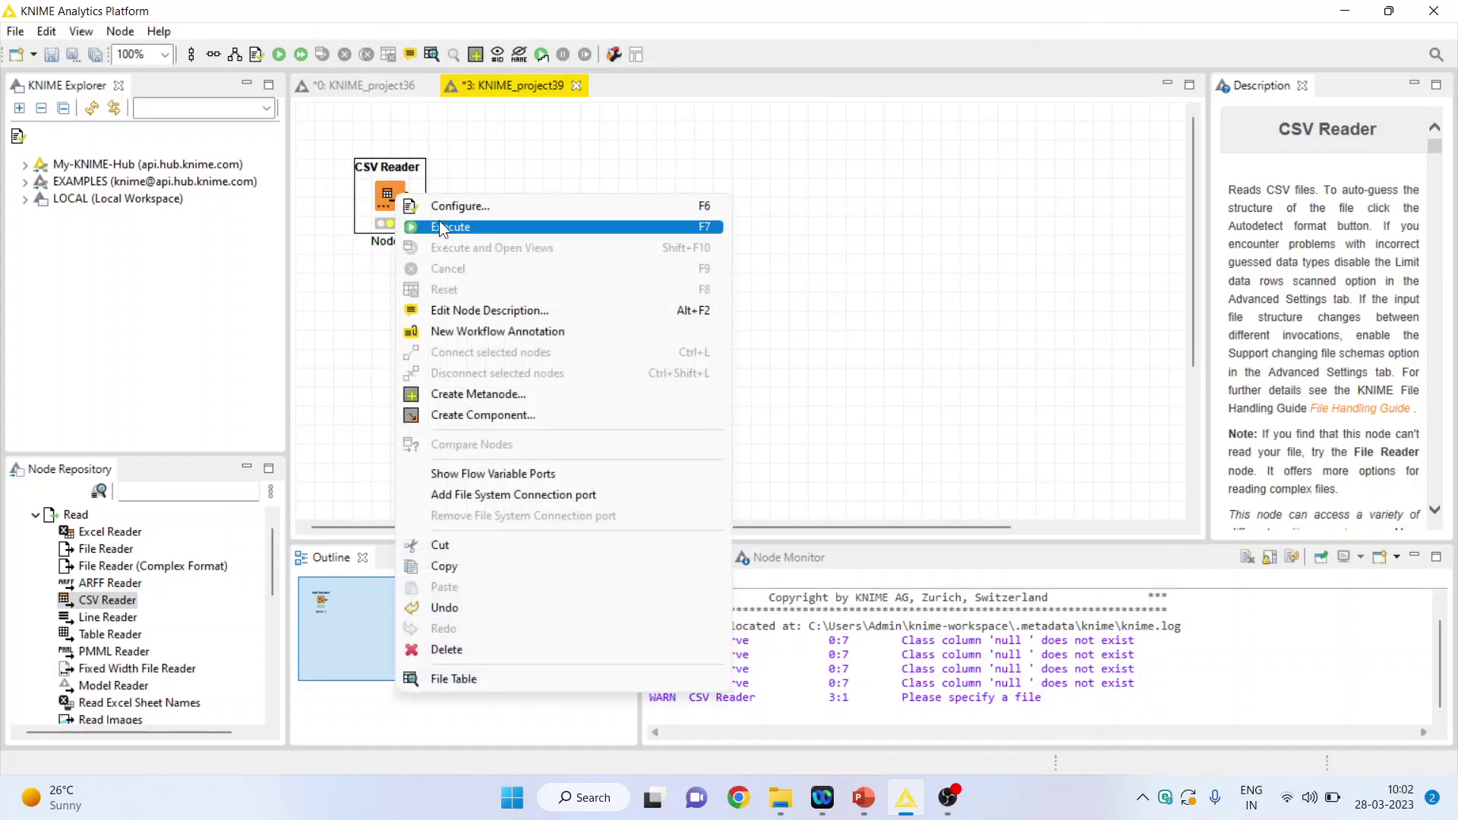
pyautogui.click(439, 221)
# - Examine the heart disease, Age, RestingBP, Cholesterol and MaxHR columns in the CSV Reader's file table, and close the table
pyautogui.rightClick(394, 203)
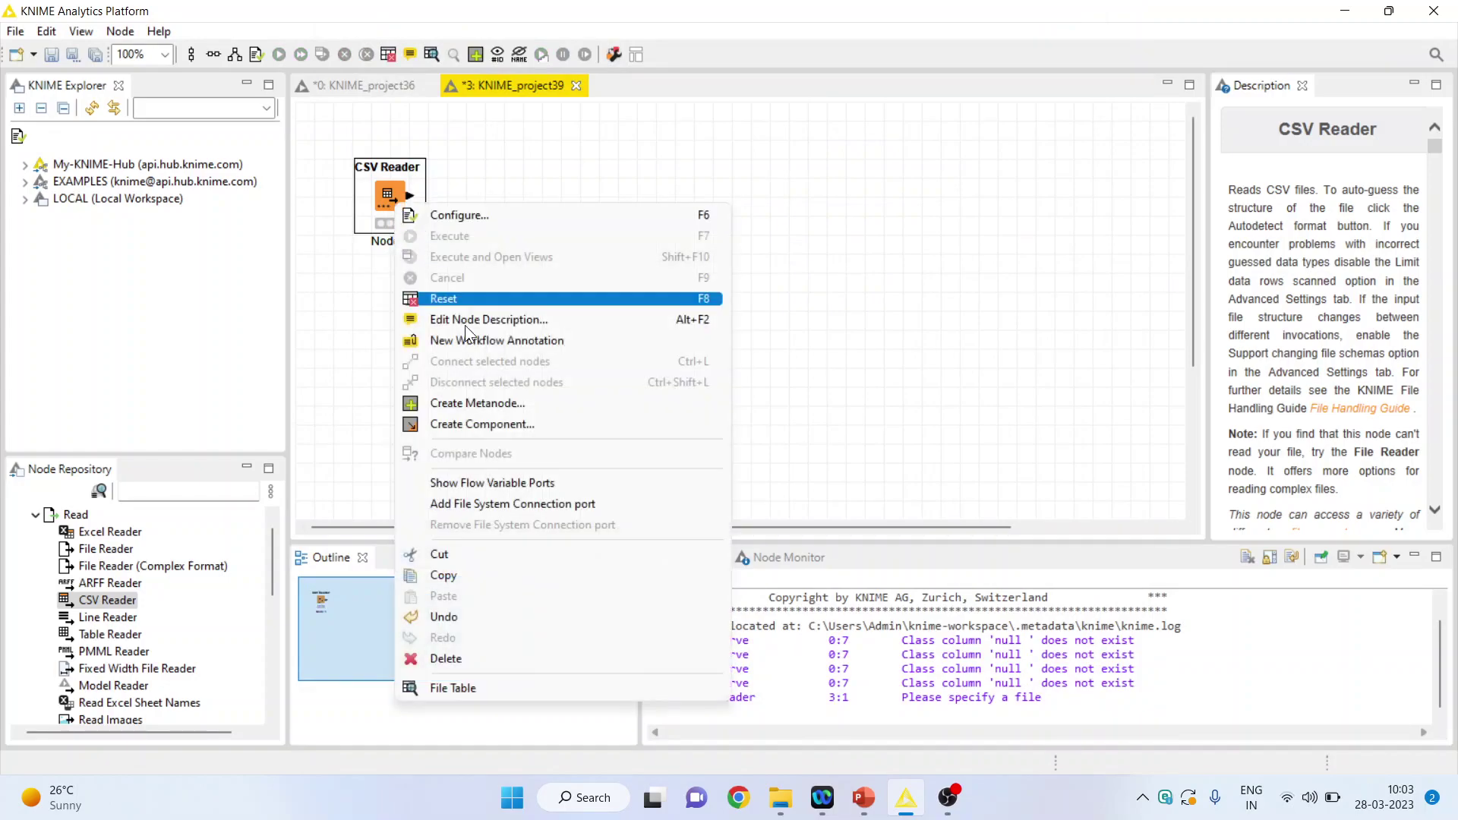
pyautogui.click(508, 688)
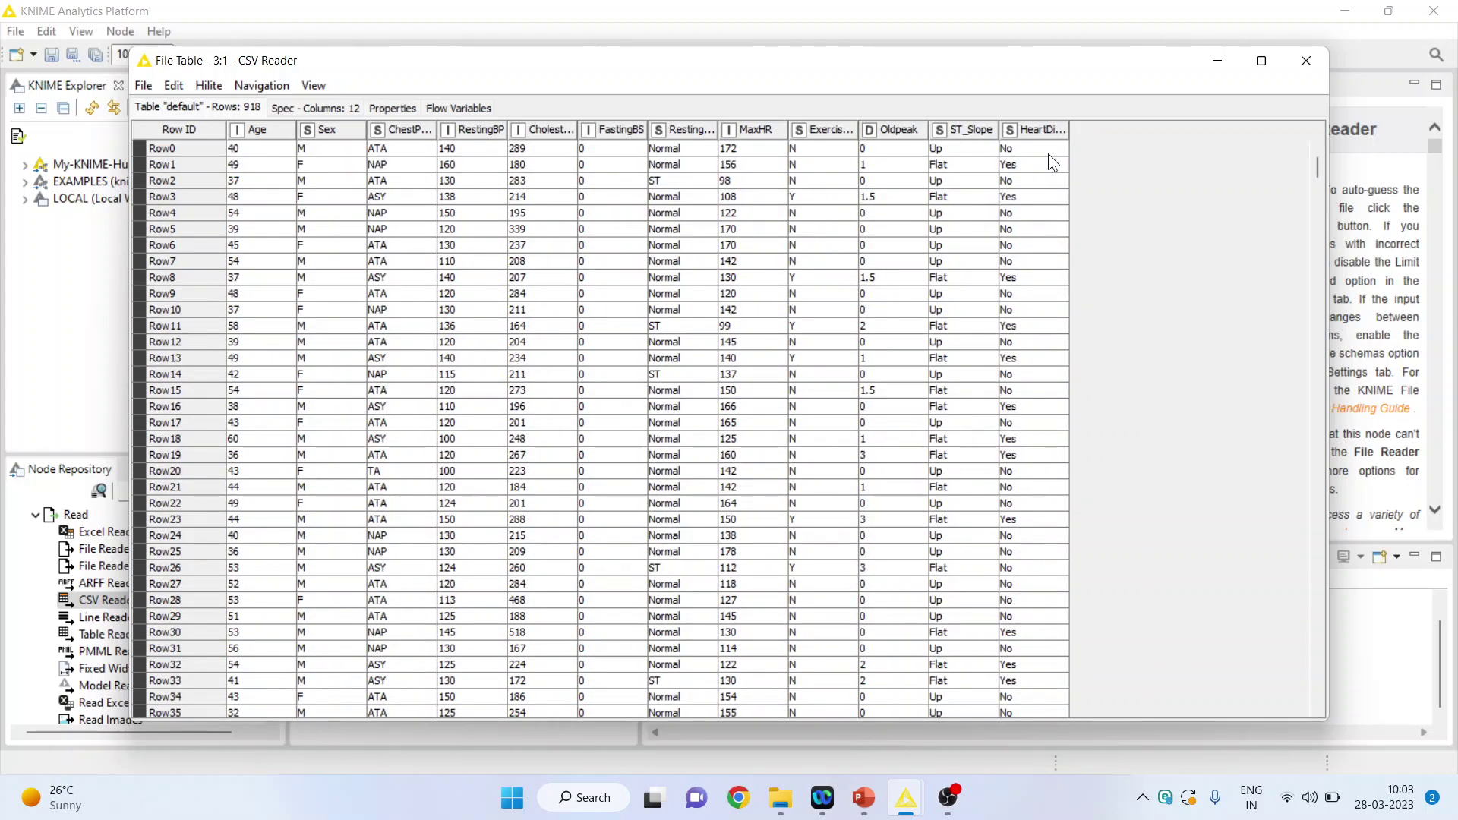
pyautogui.moveTo(1046, 157); pyautogui.dragTo(1054, 392)
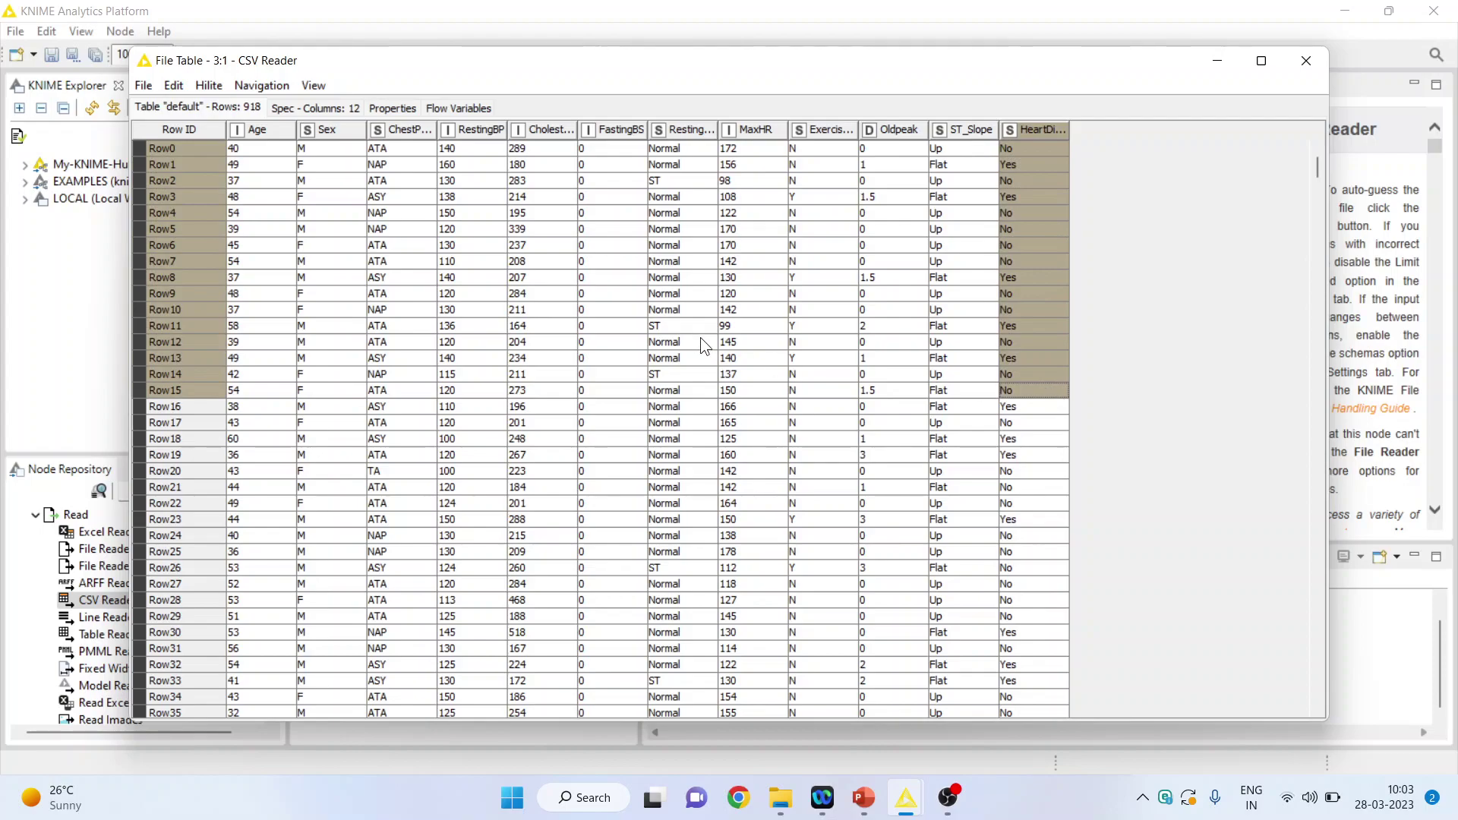
pyautogui.moveTo(250, 181); pyautogui.dragTo(271, 326)
pyautogui.moveTo(453, 180); pyautogui.dragTo(487, 380)
pyautogui.moveTo(546, 217); pyautogui.dragTo(569, 454)
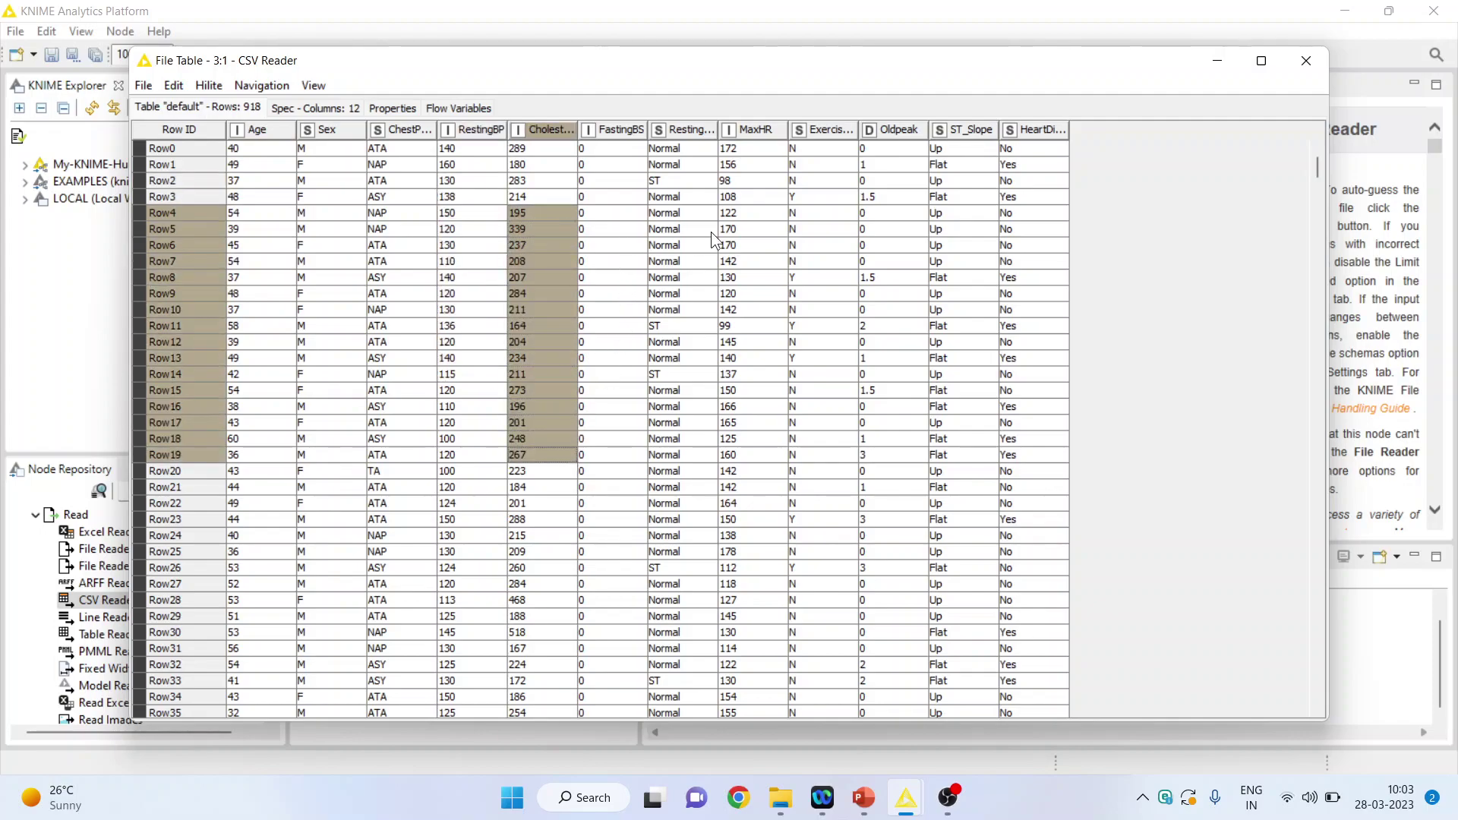
pyautogui.moveTo(741, 209); pyautogui.dragTo(741, 426)
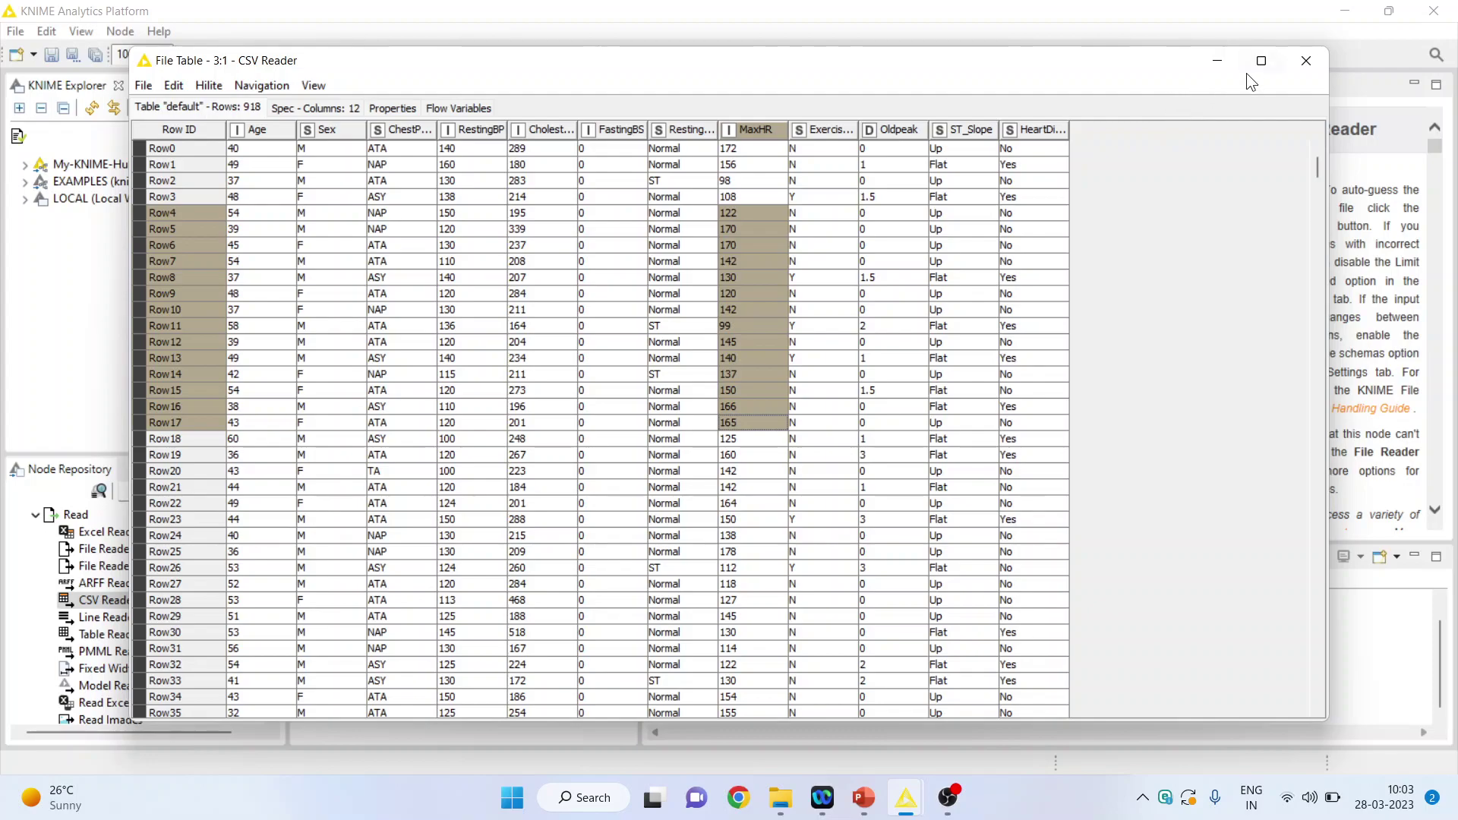
pyautogui.click(1306, 60)
# - Search the node repository for "normali" and add a Normalizer node connected to the CSV Reader
pyautogui.click(172, 495)
pyautogui.write('normali')
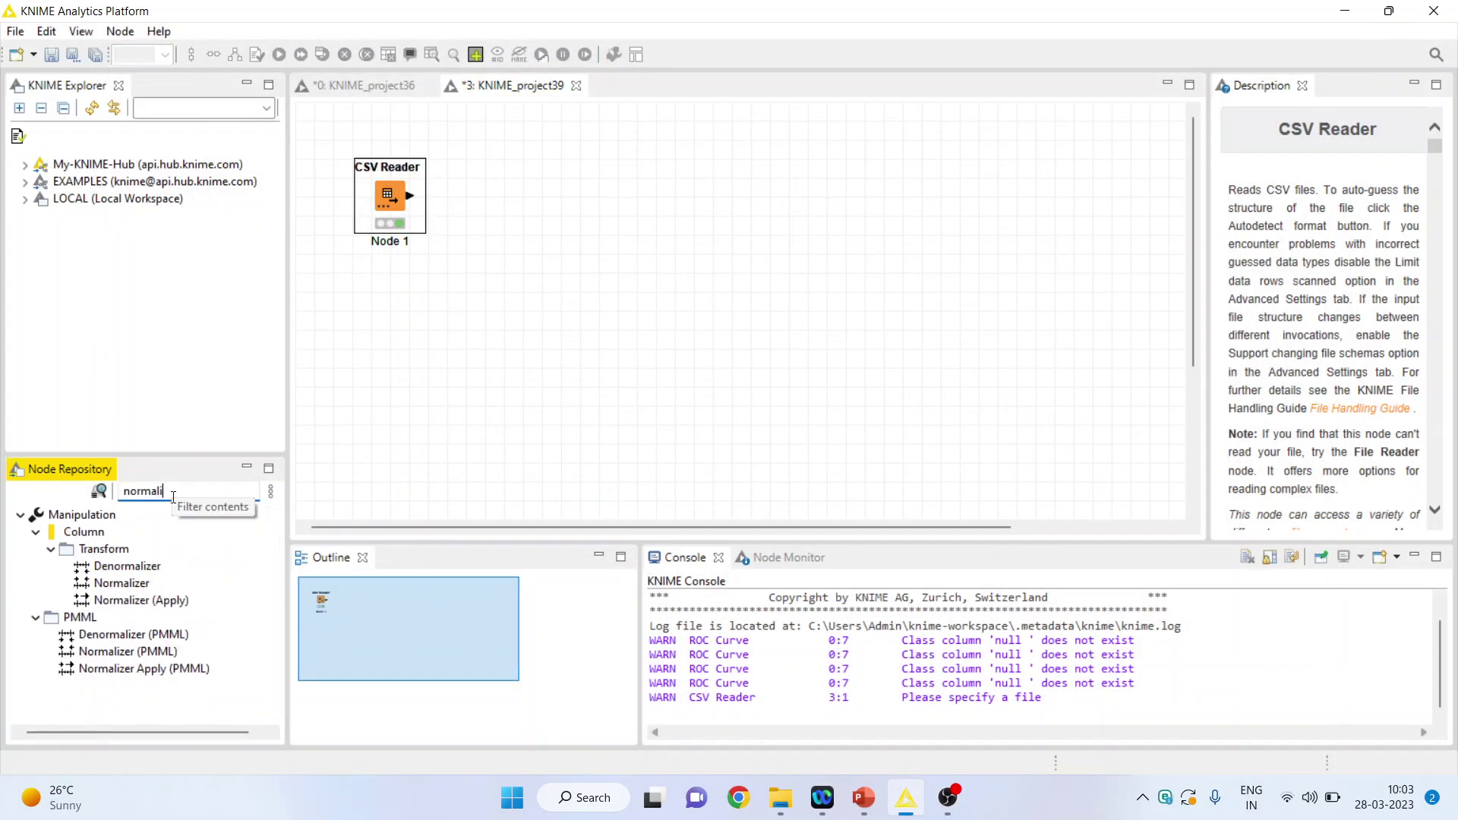
pyautogui.doubleClick(142, 584)
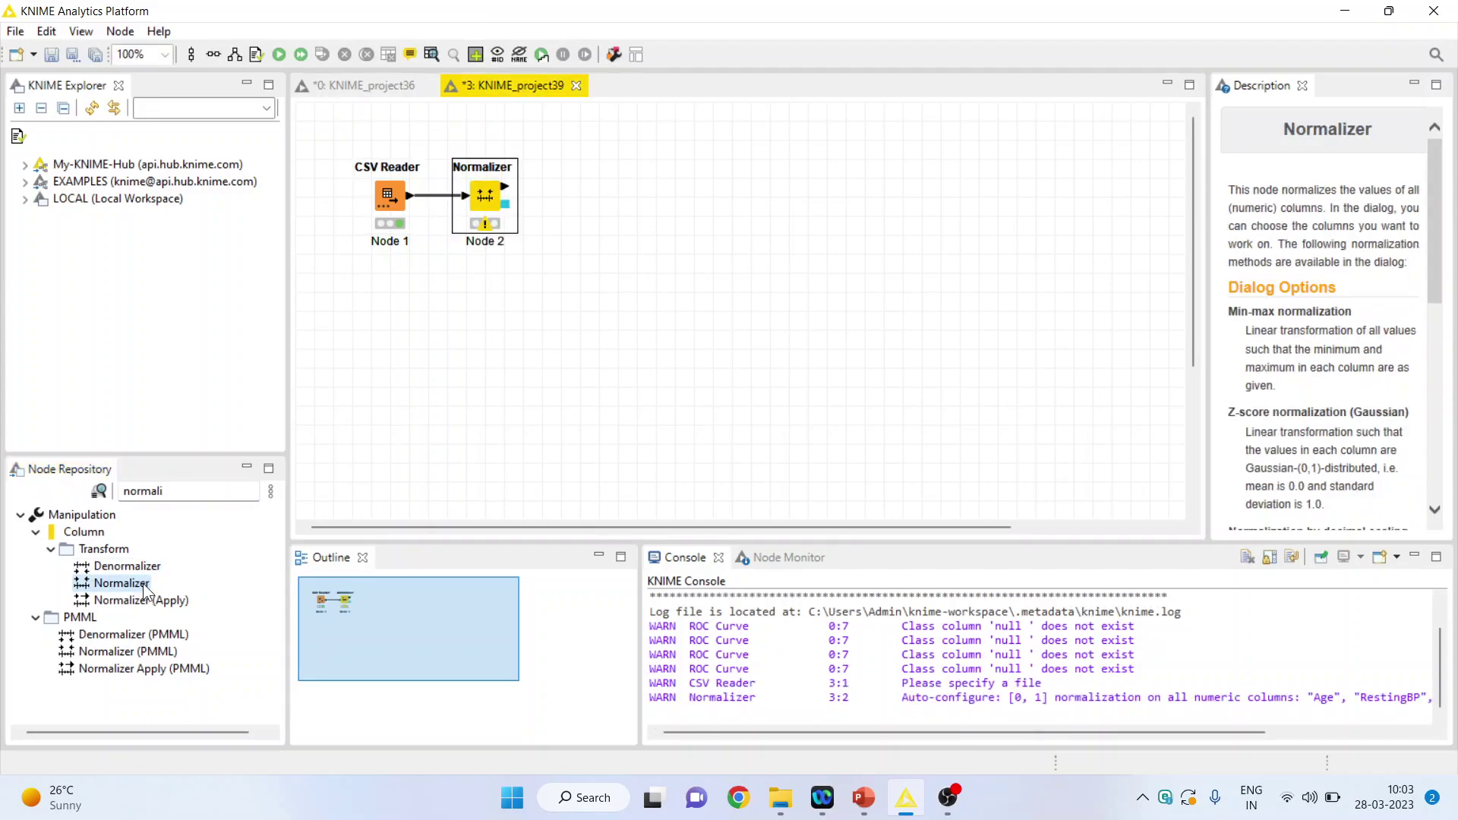
# - Exclude the Oldpeak and FastingBS columns in the Normalizer's configuration, and execute the node
pyautogui.rightClick(494, 198)
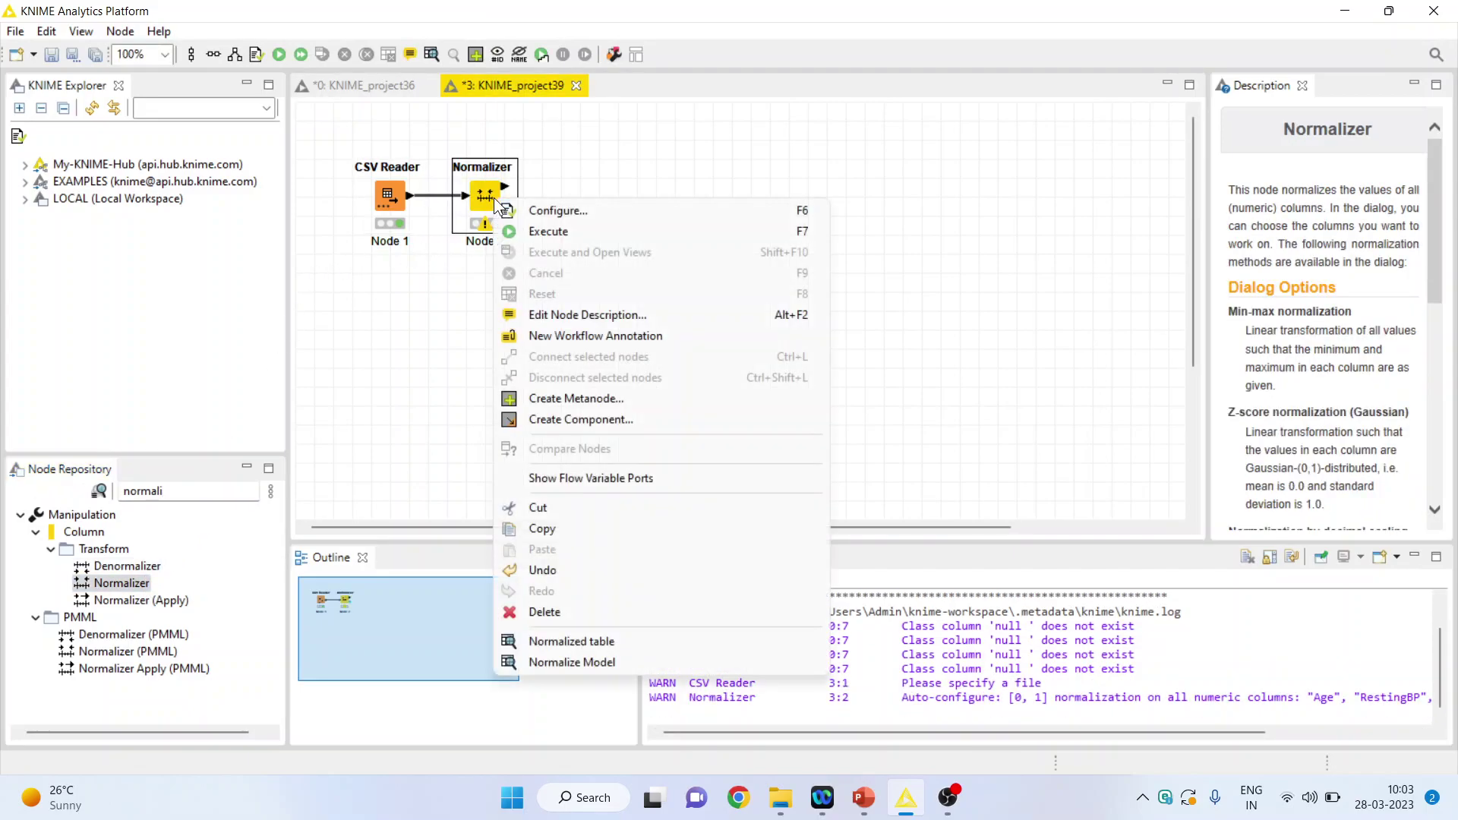
pyautogui.click(567, 213)
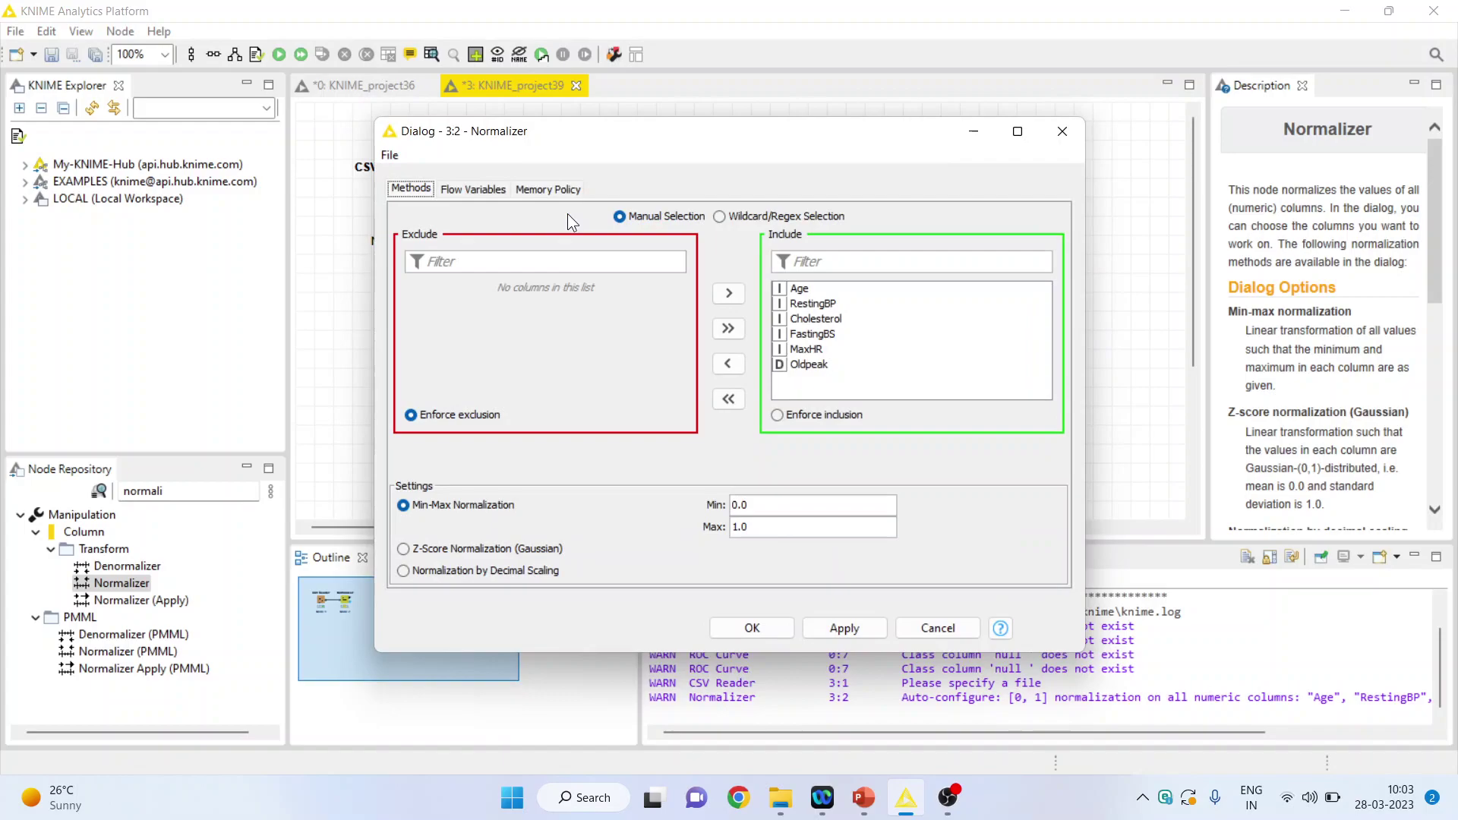
pyautogui.click(799, 366)
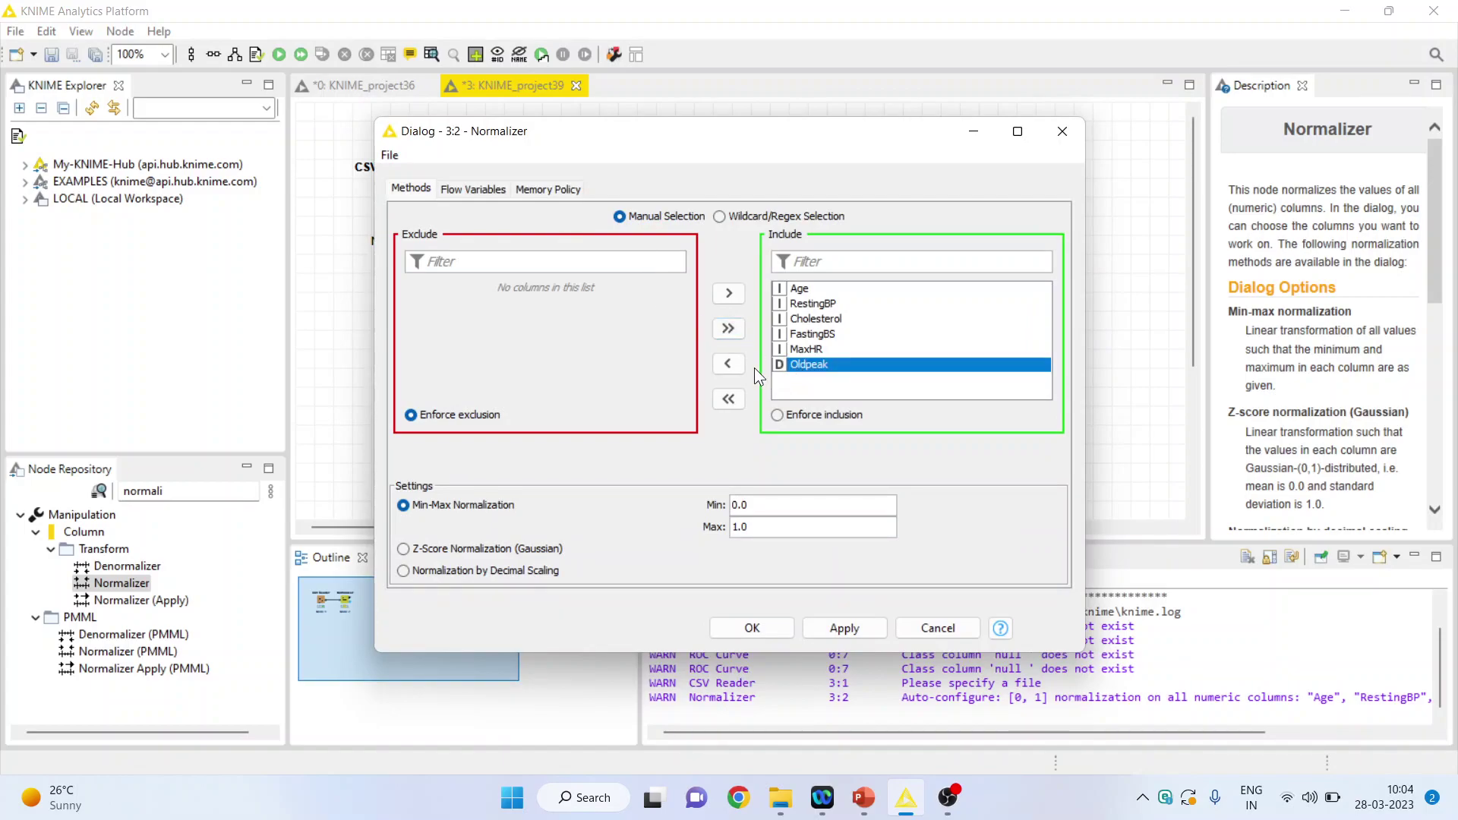
pyautogui.click(729, 364)
pyautogui.click(813, 336)
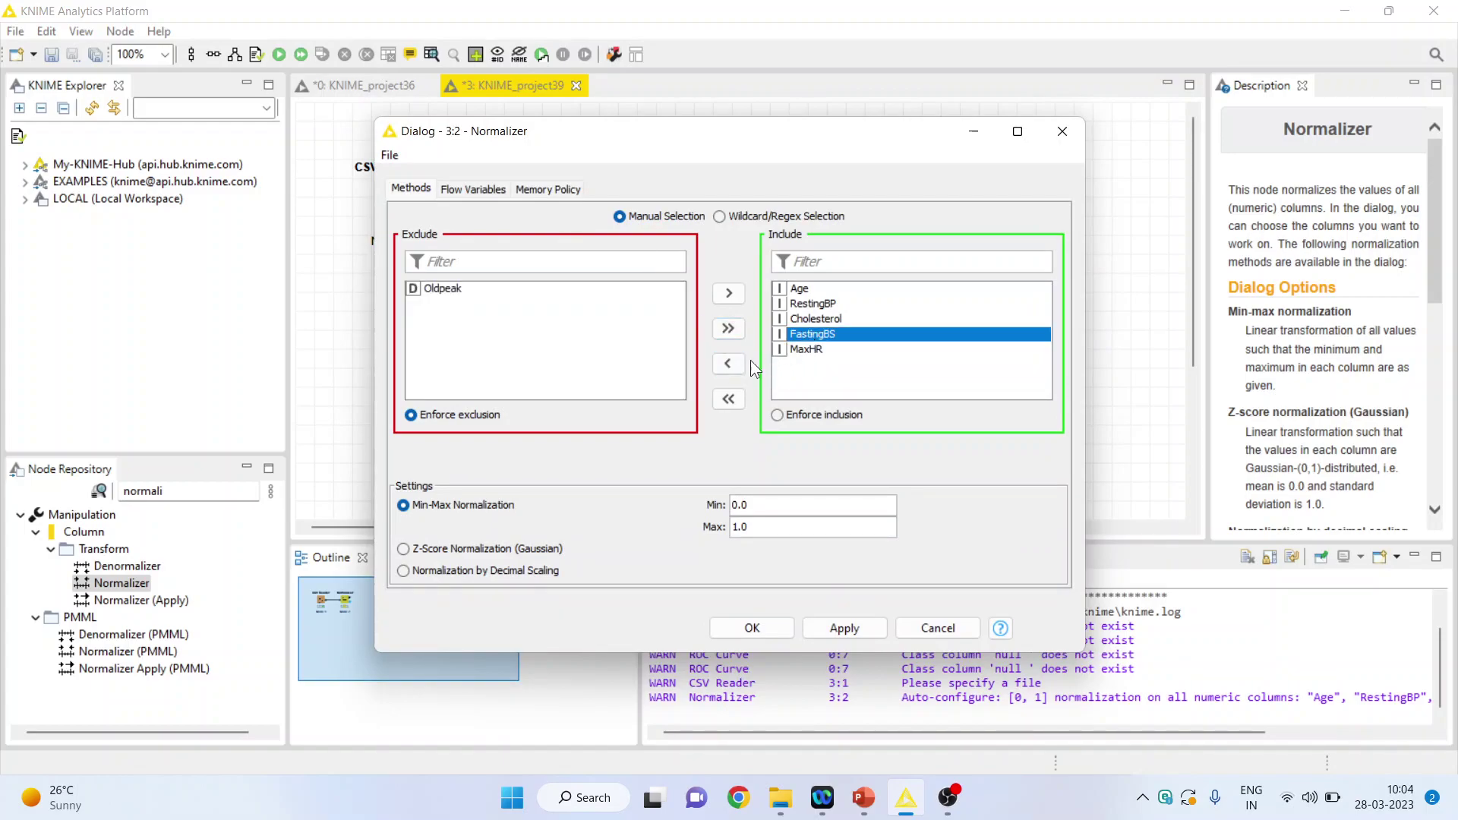
pyautogui.click(731, 362)
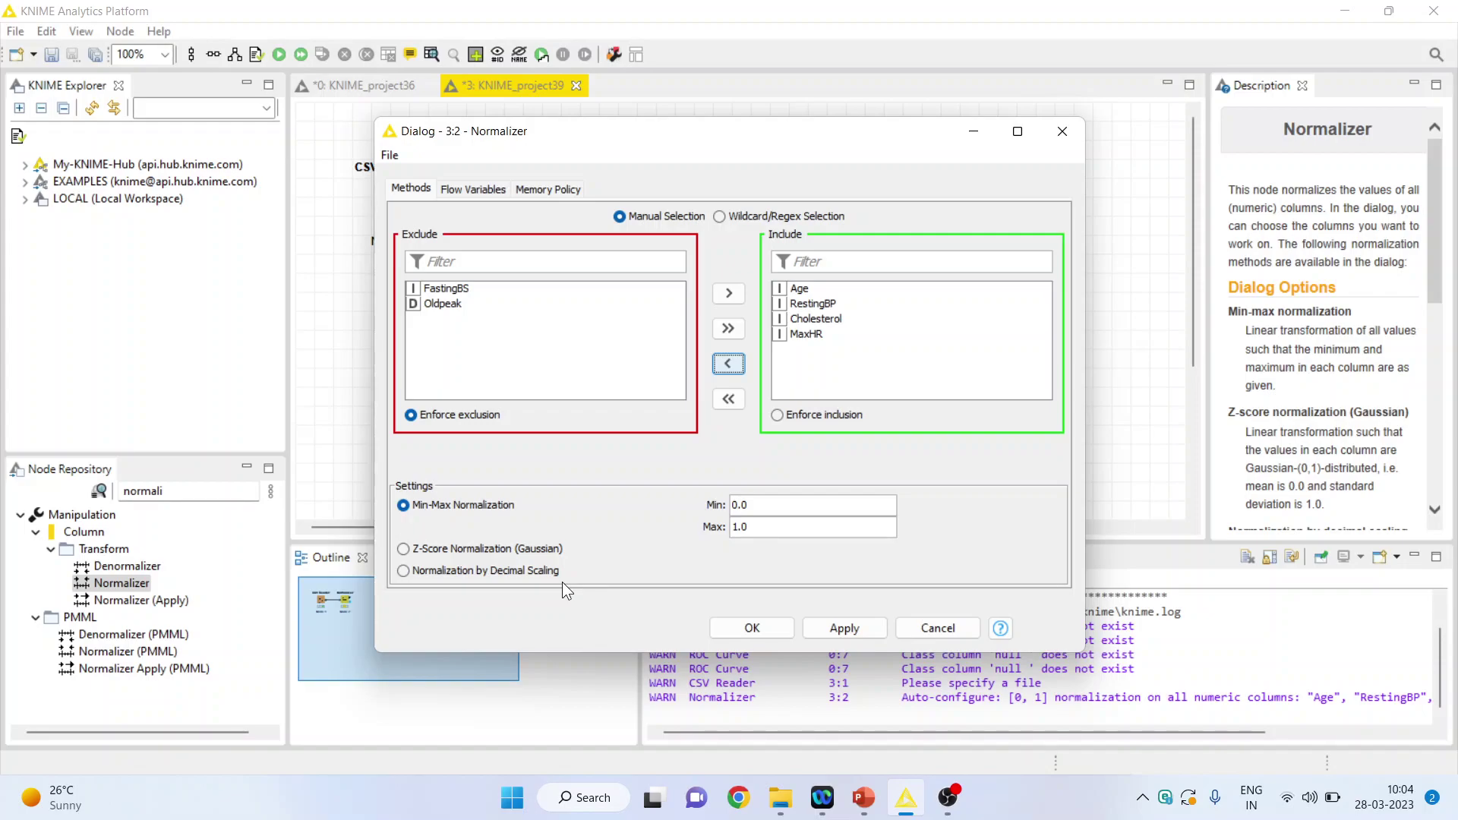
pyautogui.click(759, 627)
pyautogui.rightClick(484, 196)
pyautogui.click(544, 228)
# - Examine the Age, RestingBP, Cholesterol and MaxHR columns in the Normalizer's normalized table, and close the table
pyautogui.rightClick(488, 205)
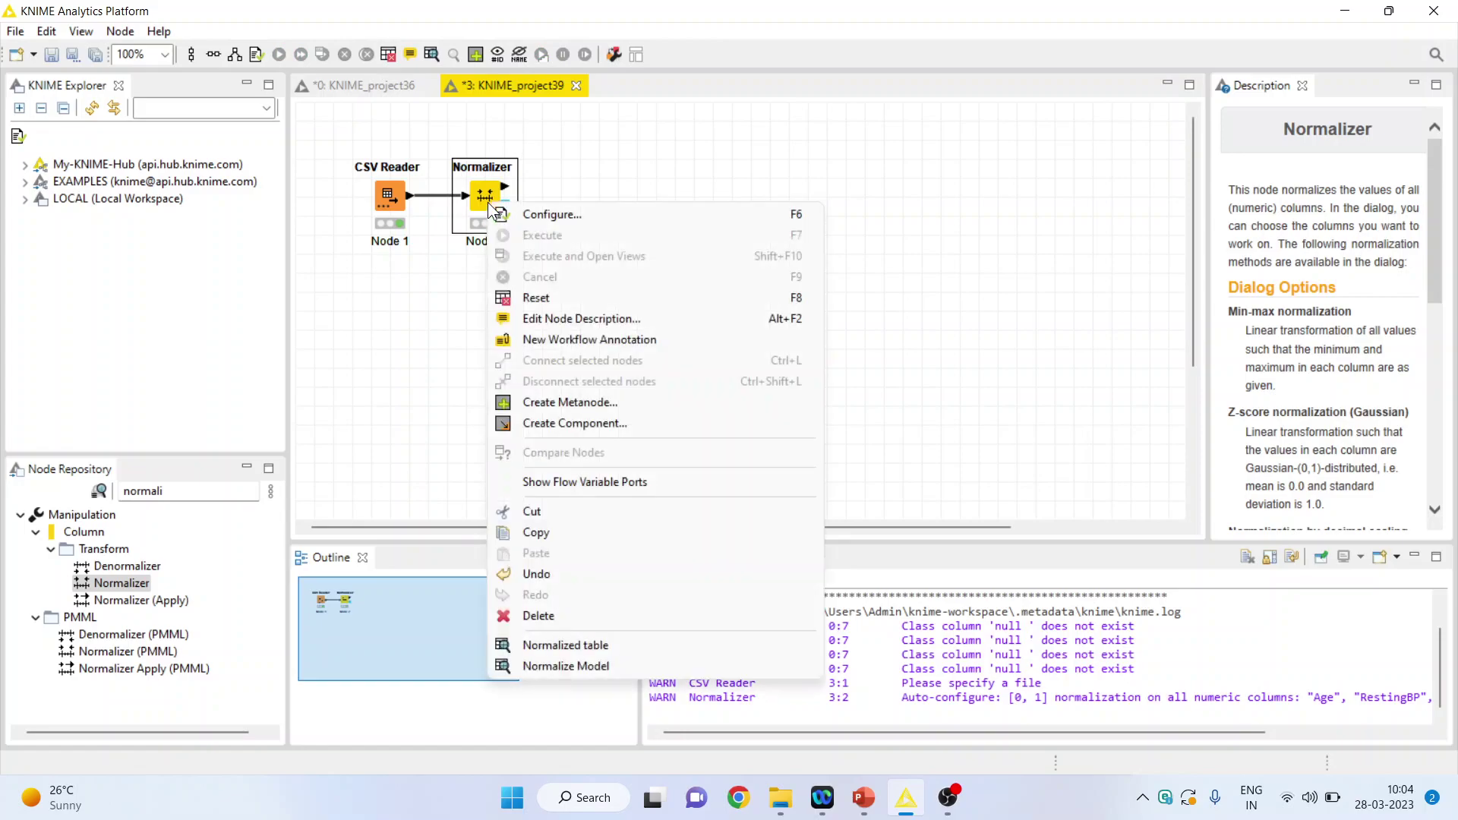
pyautogui.click(622, 646)
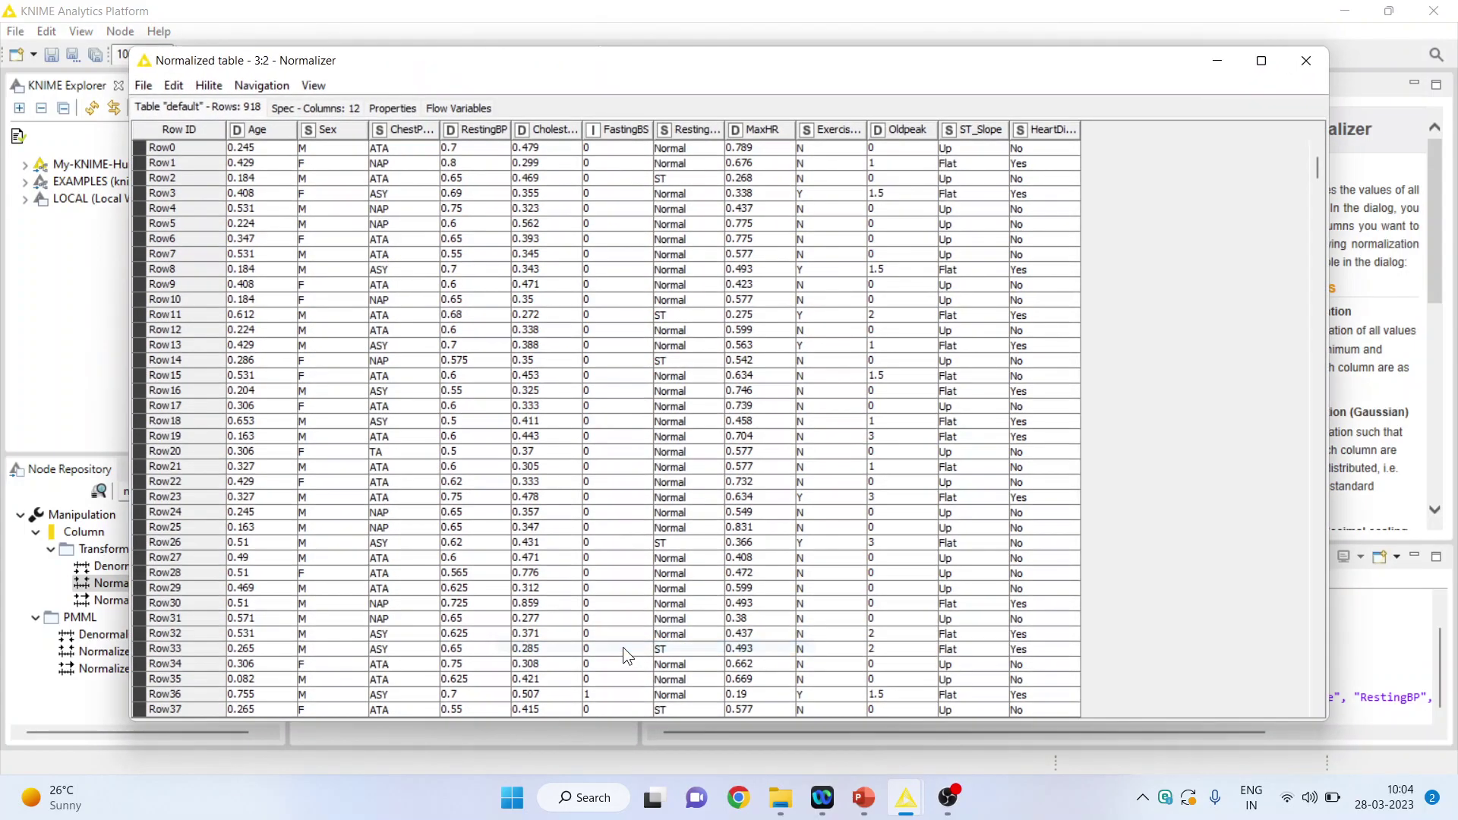
pyautogui.moveTo(268, 168); pyautogui.dragTo(262, 345)
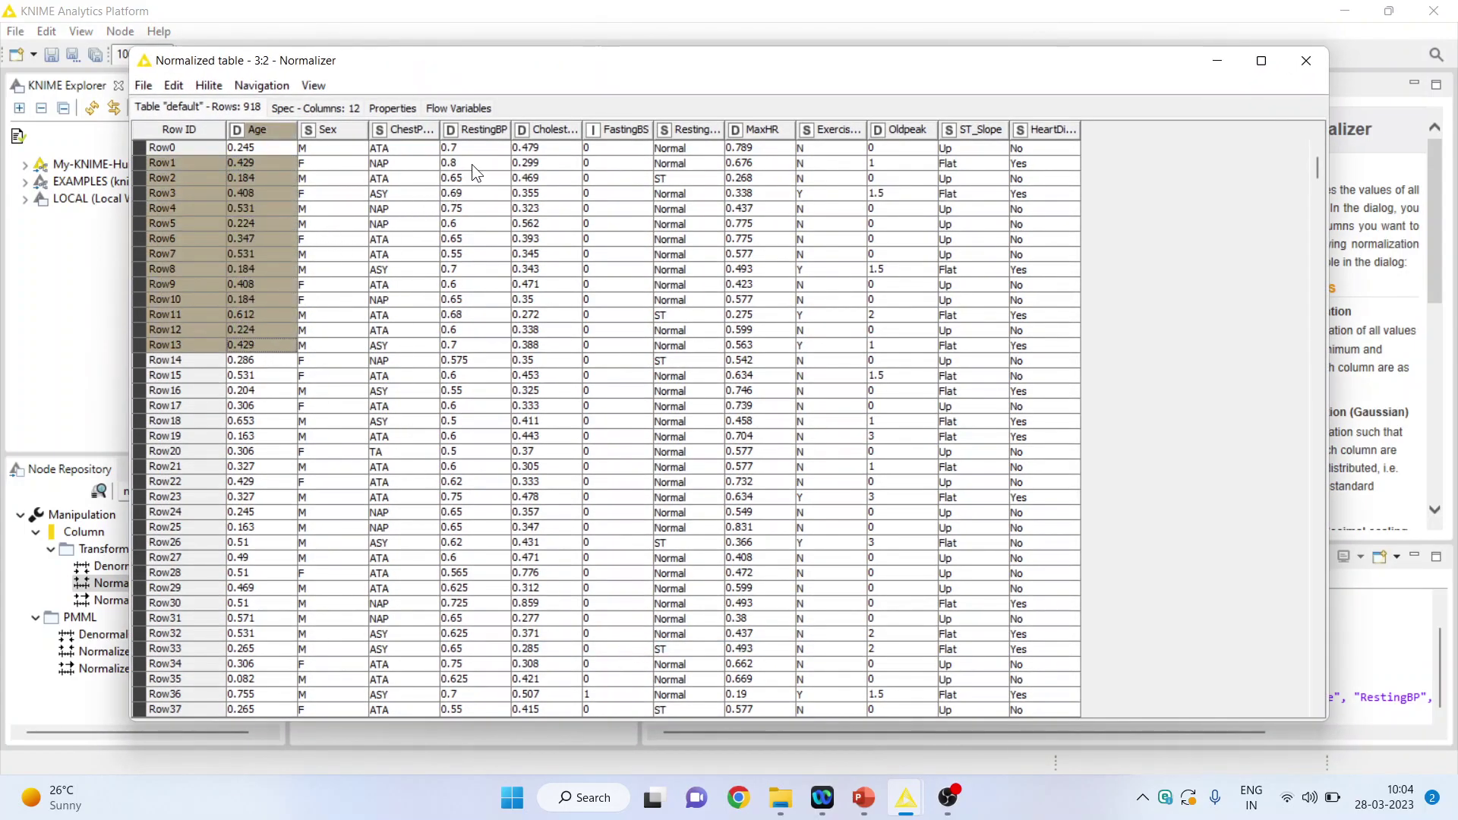
pyautogui.moveTo(472, 164); pyautogui.dragTo(489, 416)
pyautogui.moveTo(553, 190); pyautogui.dragTo(599, 440)
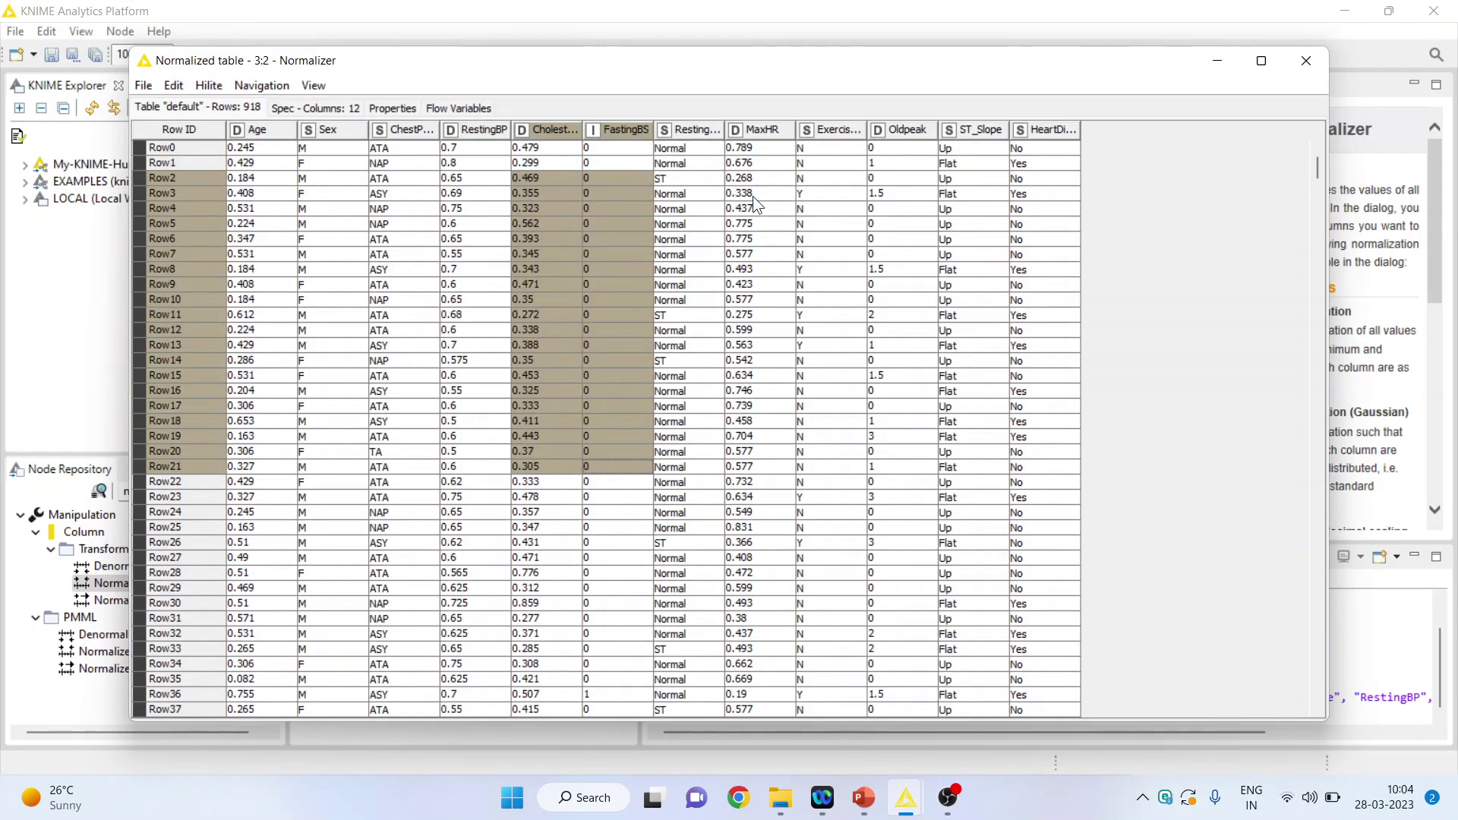
pyautogui.moveTo(753, 195); pyautogui.dragTo(791, 494)
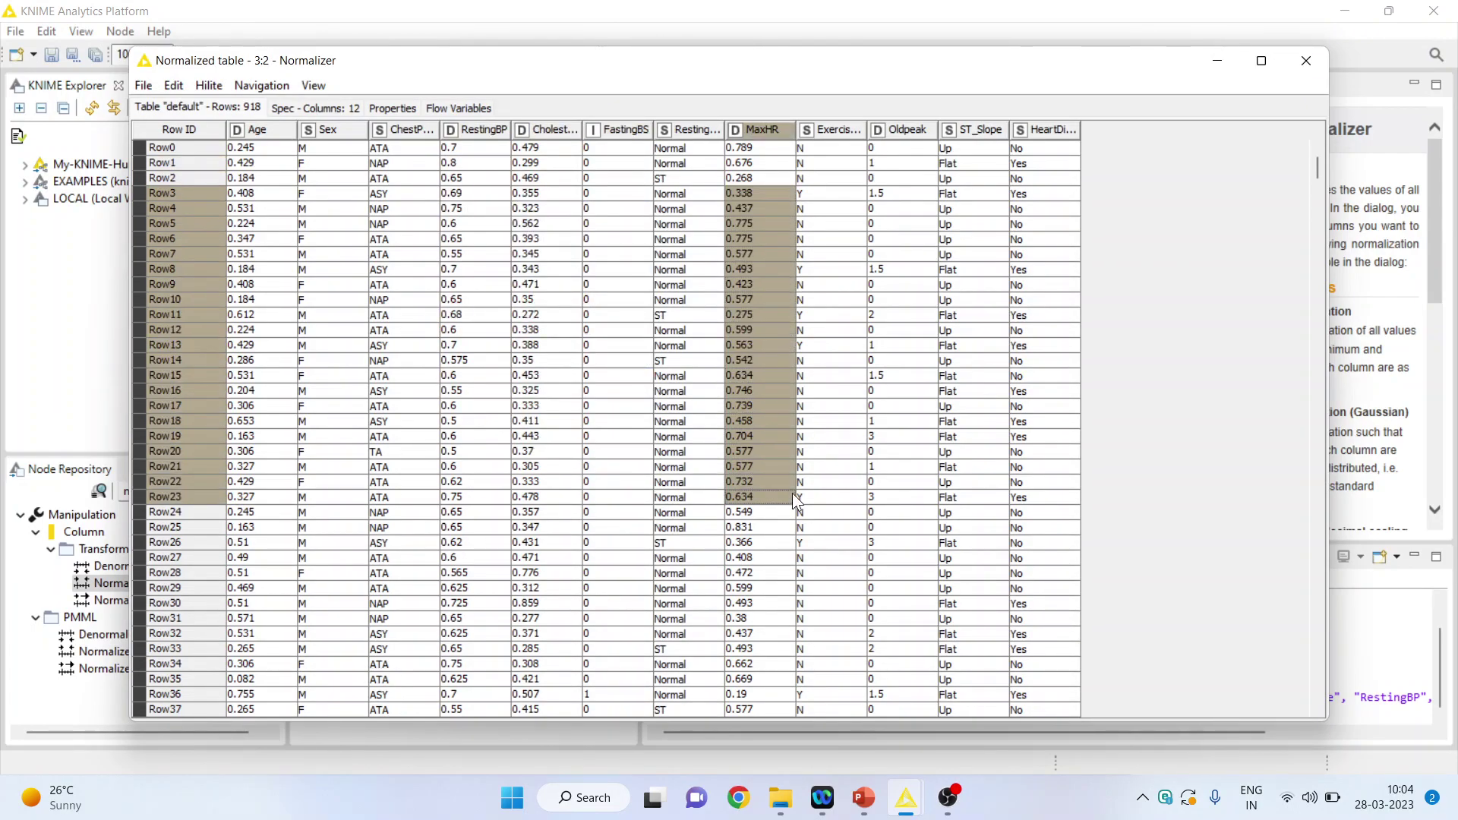
pyautogui.click(1306, 66)
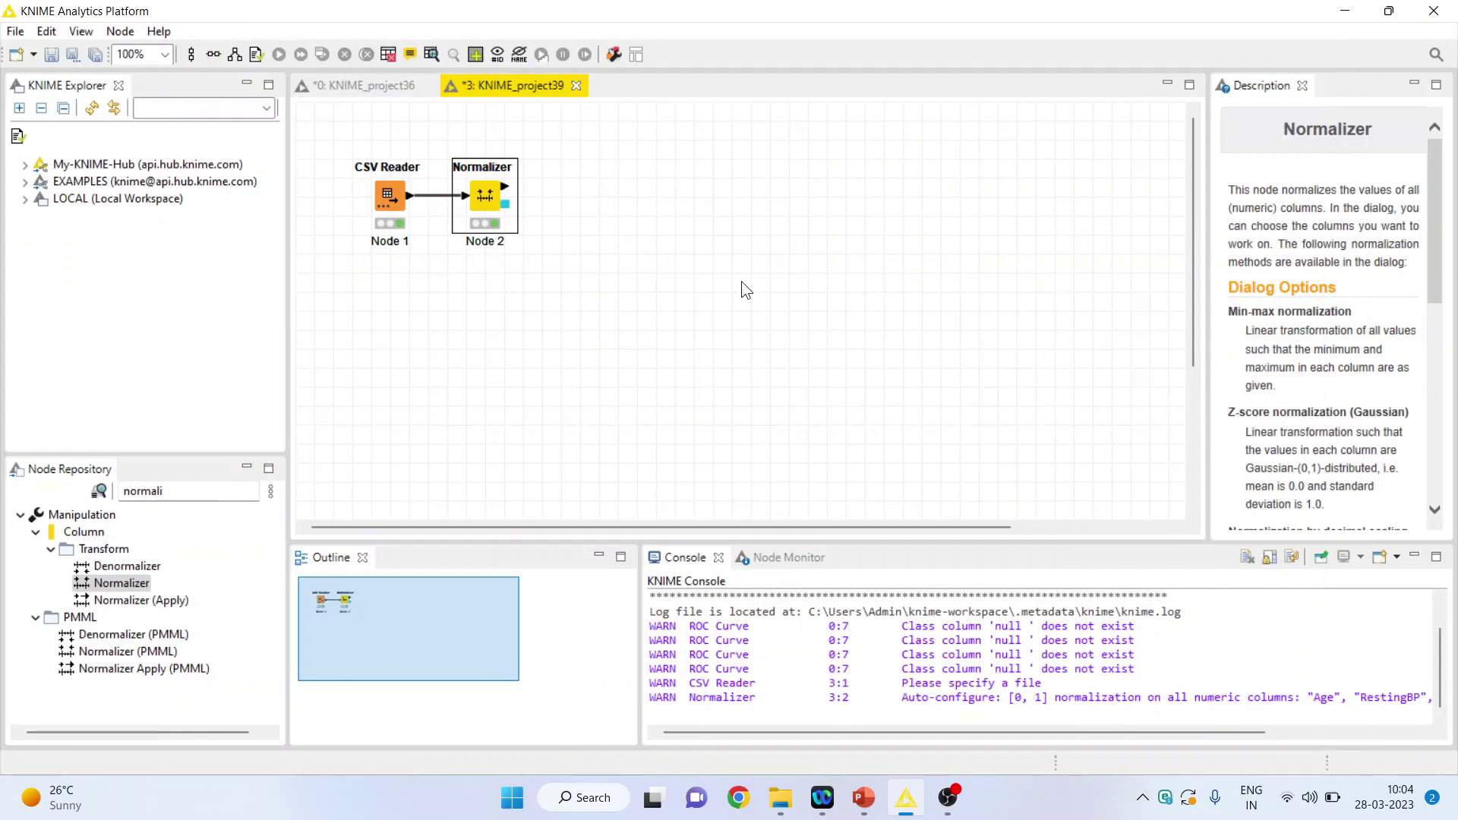
# - Search the node repository for "parti" and add a Partitioning node connected to the Normalizer's table output
pyautogui.click(209, 492)
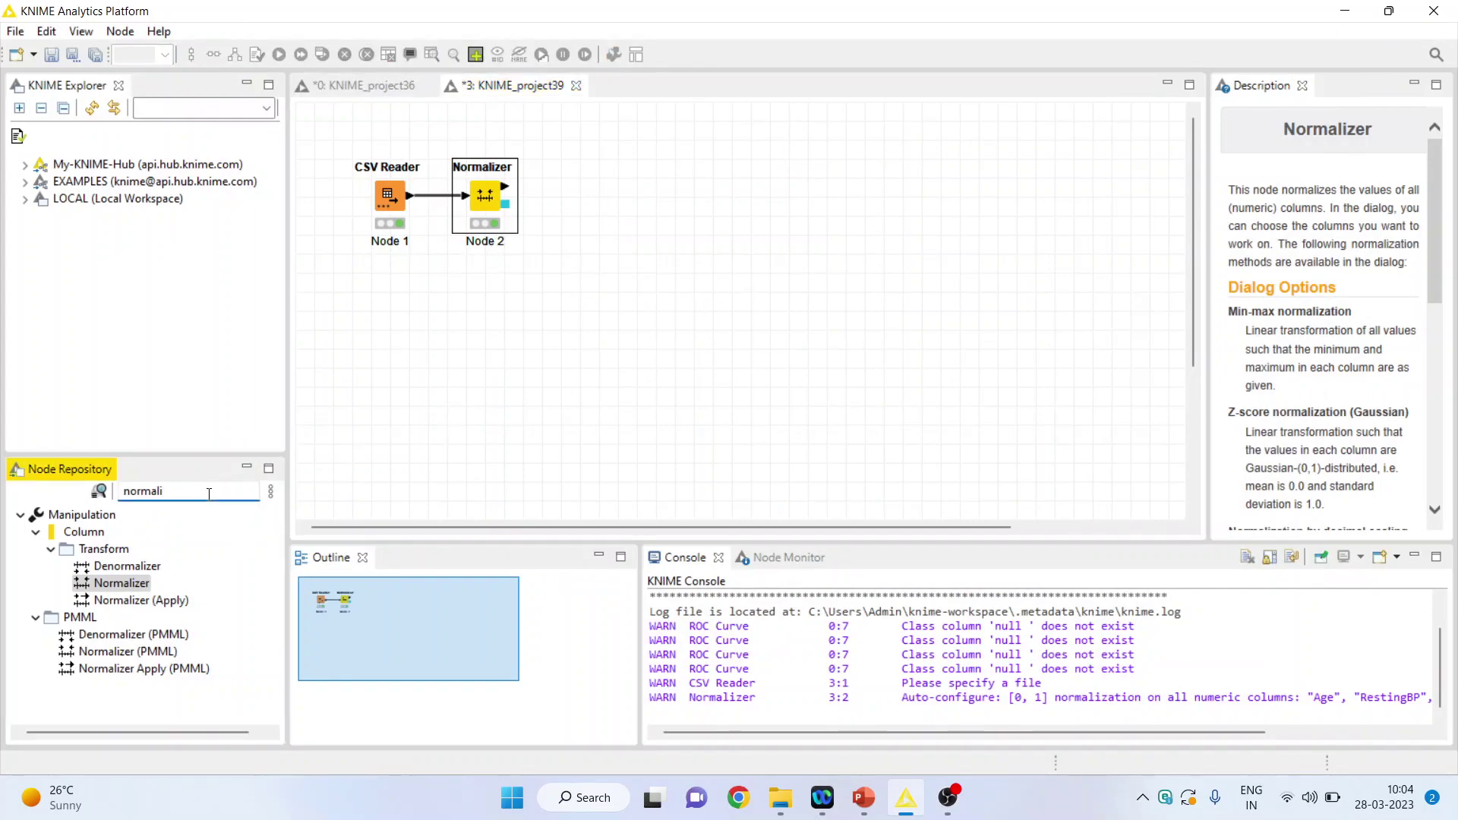
pyautogui.press('BackSpace')
pyautogui.press('BackSpace')
pyautogui.press('BackSpace')
pyautogui.press('BackSpace')
pyautogui.press('BackSpace')
pyautogui.press('BackSpace')
pyautogui.press('BackSpace')
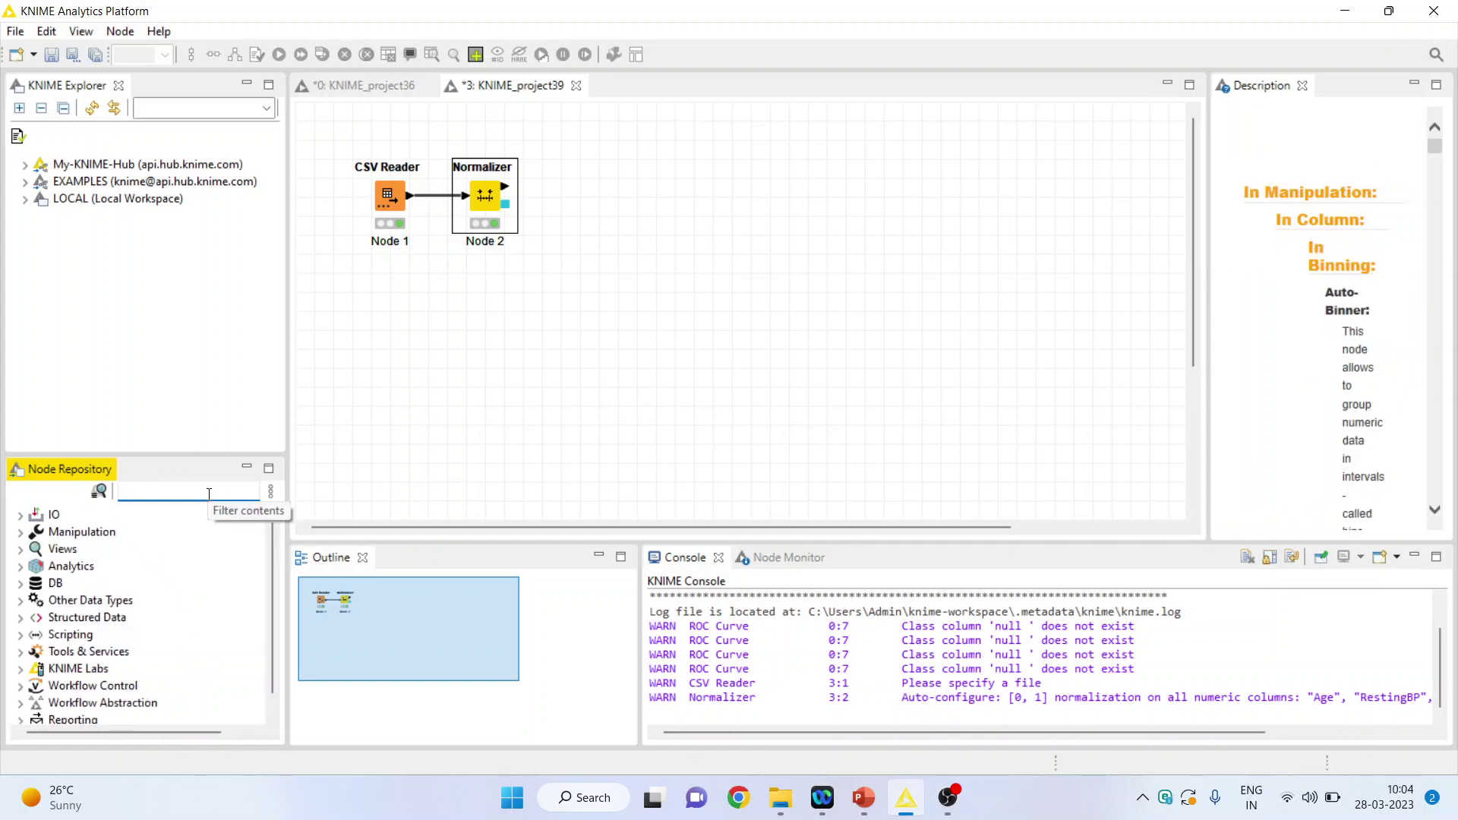
pyautogui.write('parti')
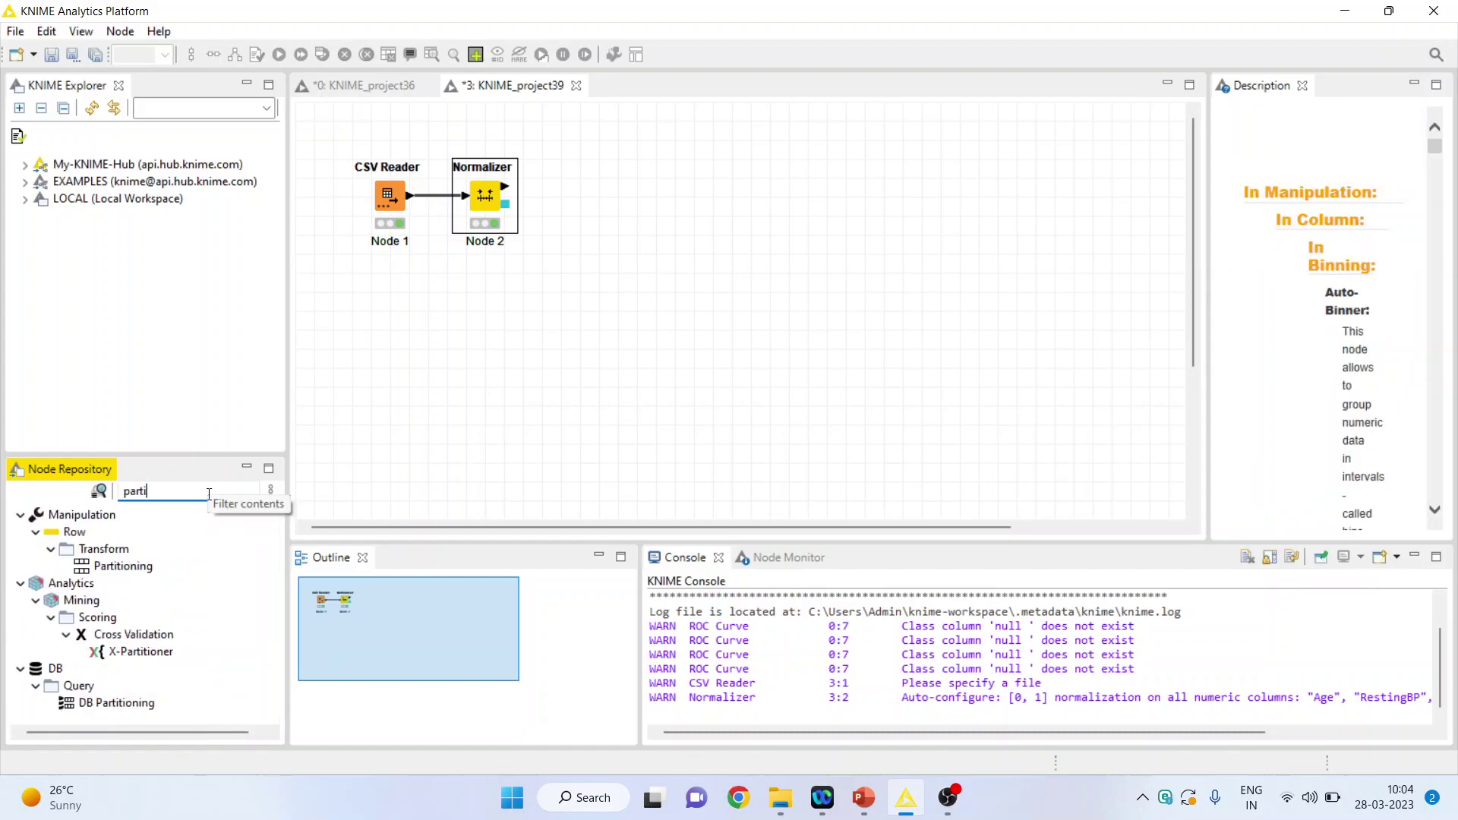
pyautogui.doubleClick(143, 562)
# - Set the Partitioning node's relative first partition size to 80 percent with rows drawn randomly, and execute the node
pyautogui.rightClick(552, 199)
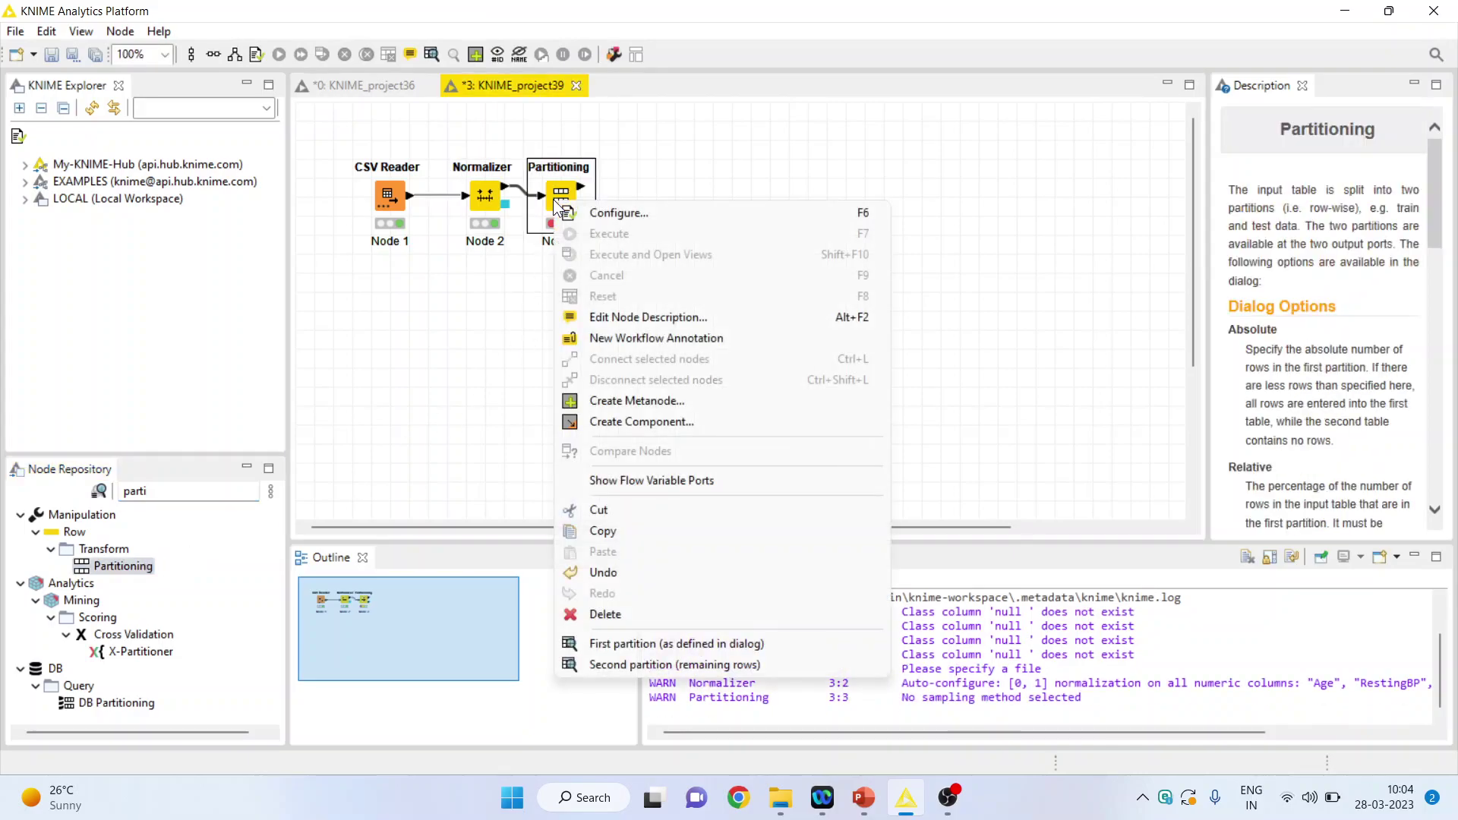
pyautogui.click(619, 213)
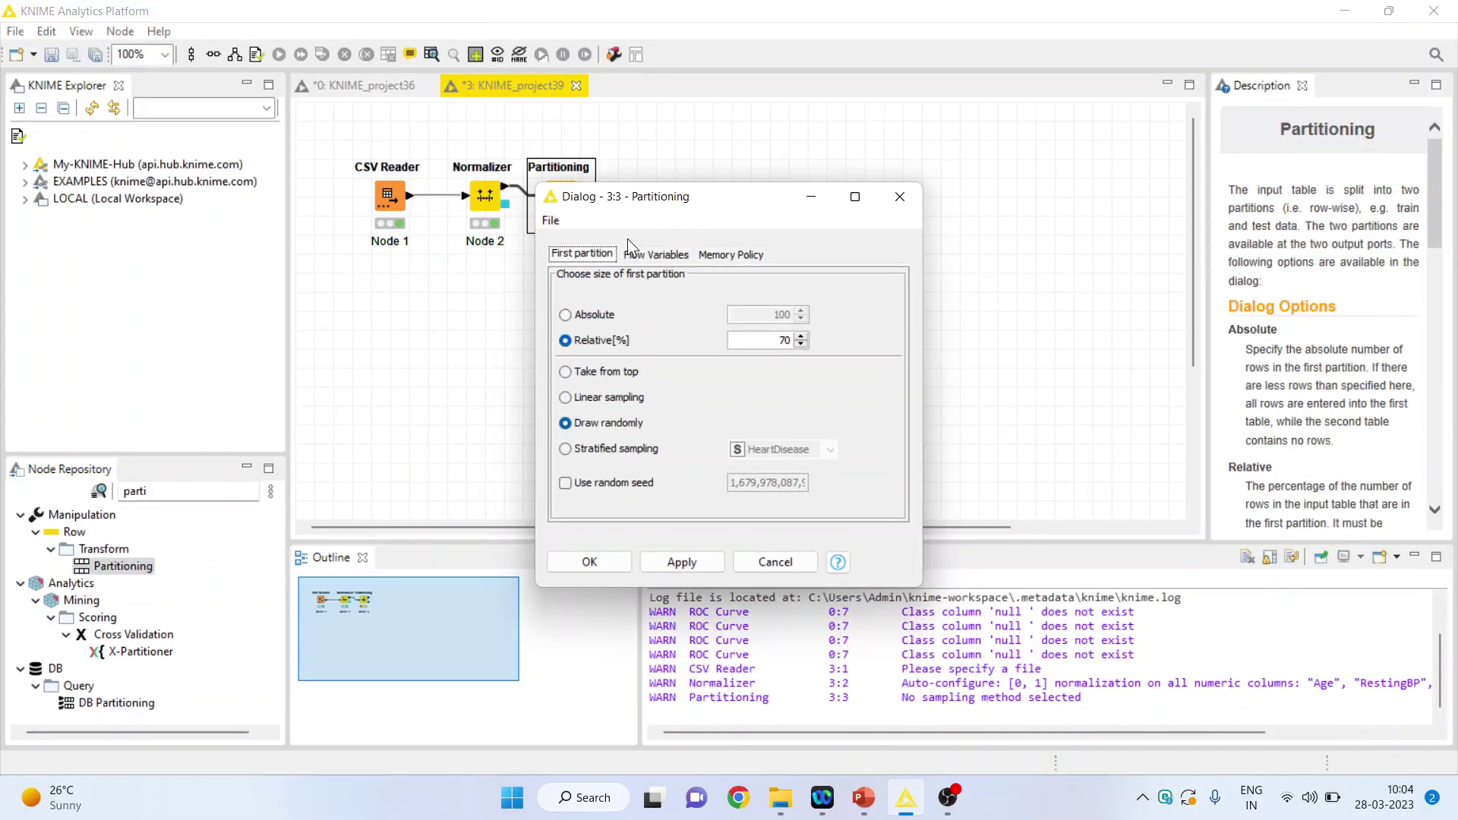
pyautogui.click(801, 336)
pyautogui.click(801, 336)
pyautogui.click(801, 336)
pyautogui.click(802, 336)
pyautogui.click(600, 562)
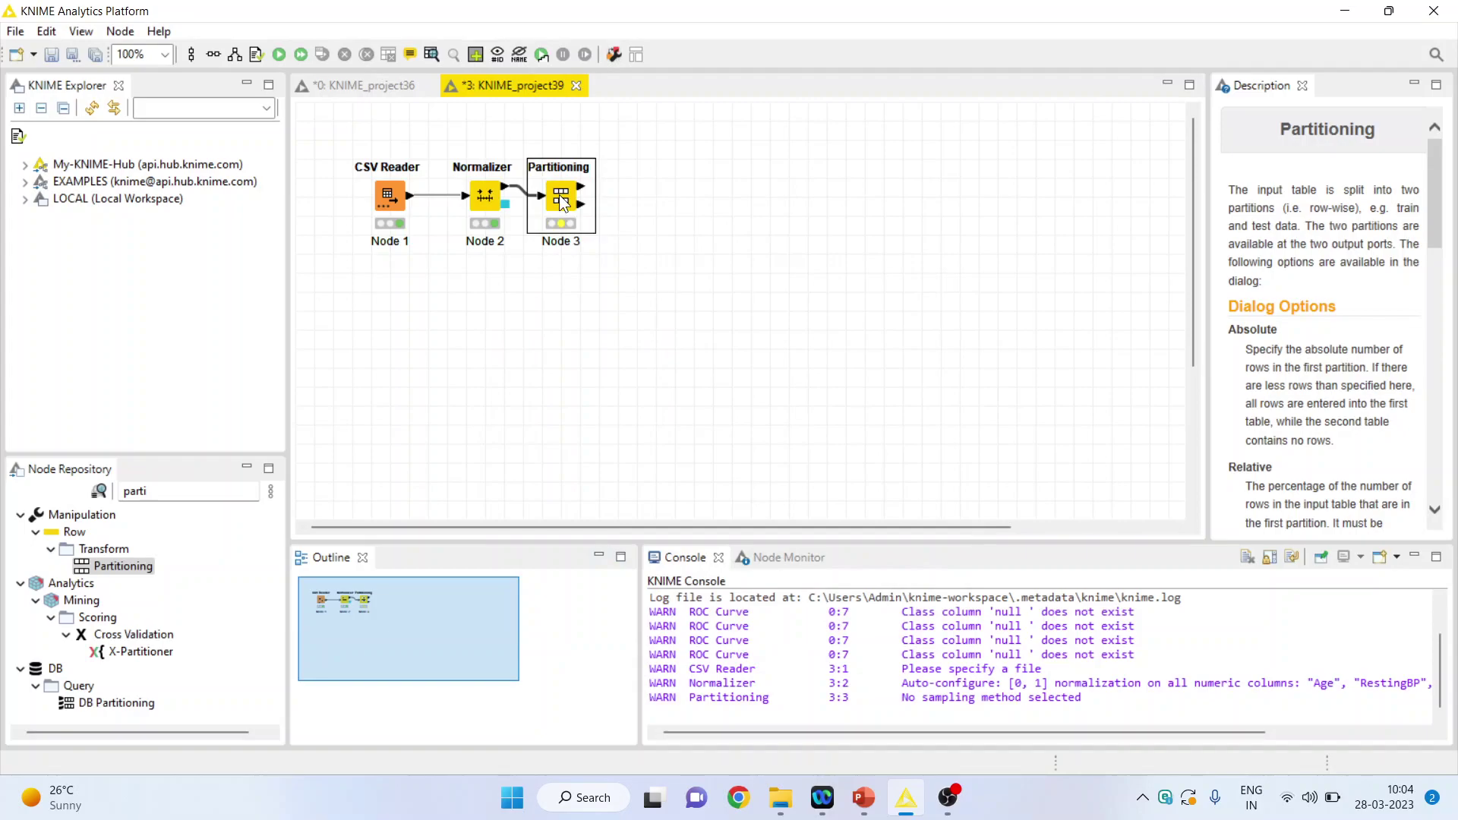
pyautogui.rightClick(560, 196)
pyautogui.click(629, 227)
# - Examine the Partitioning node's first and second partition tables, closing each one after viewing
pyautogui.rightClick(558, 198)
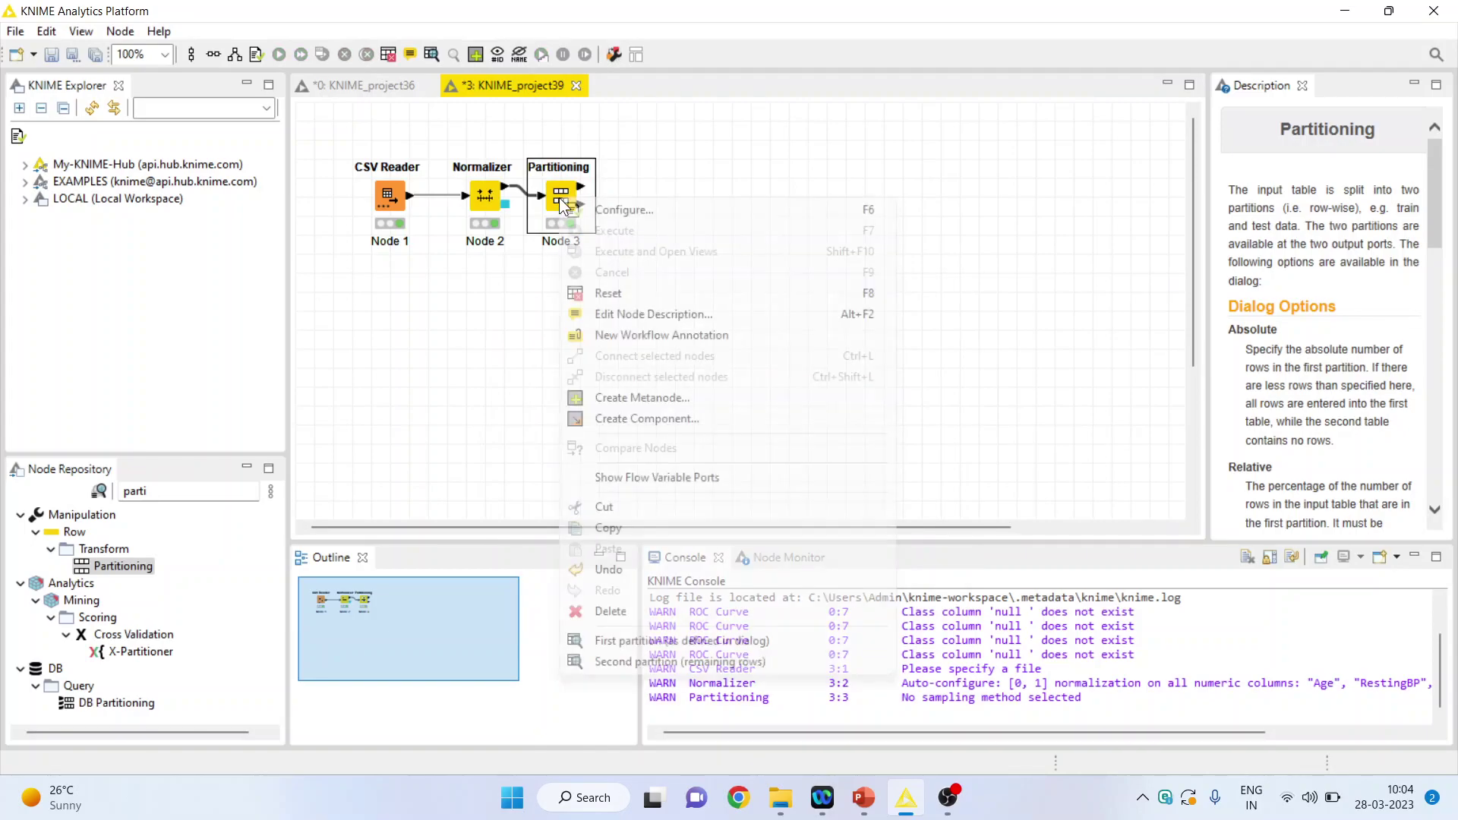
pyautogui.click(712, 640)
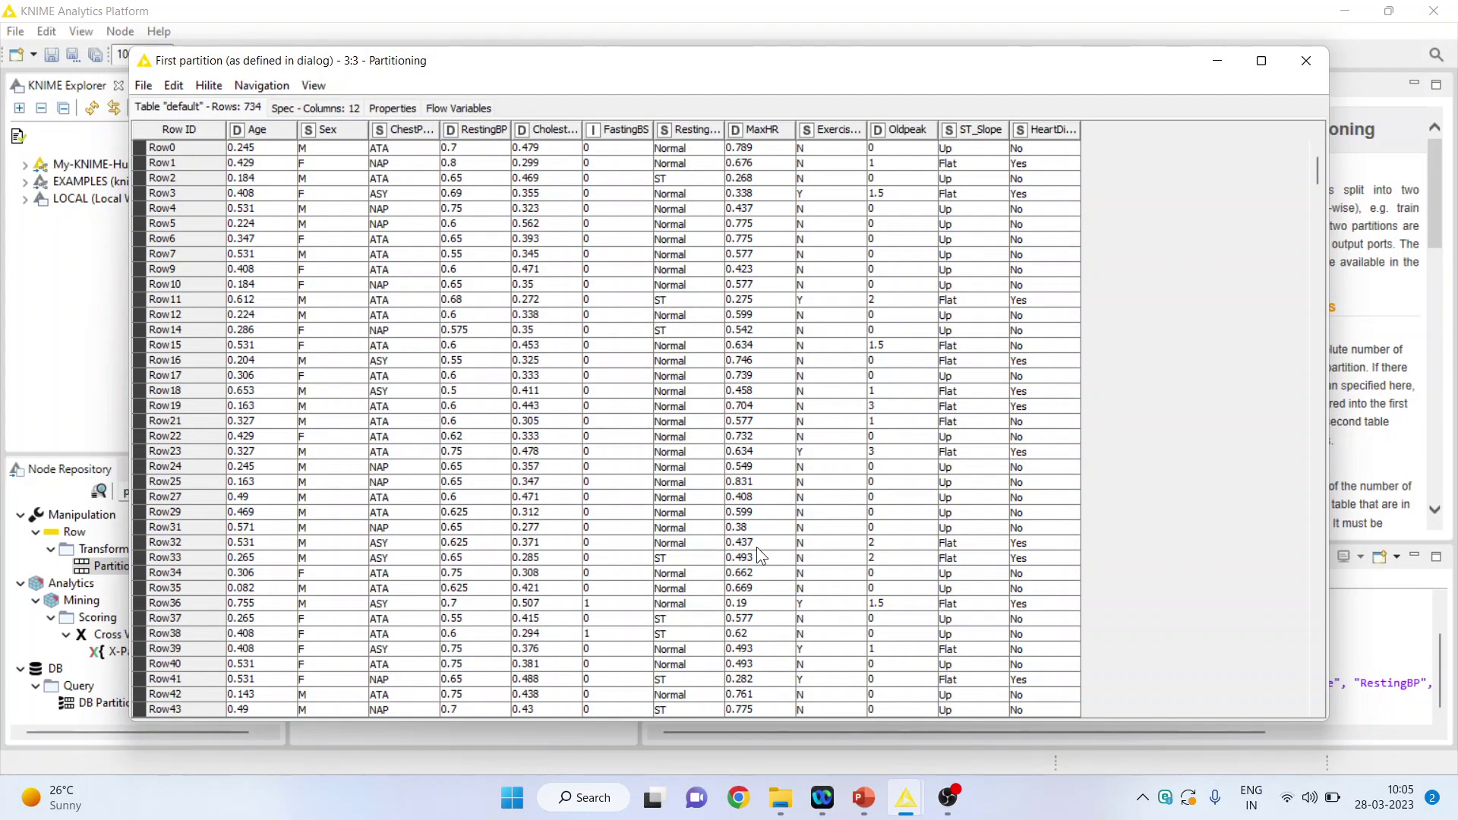
pyautogui.click(1304, 61)
pyautogui.rightClick(567, 194)
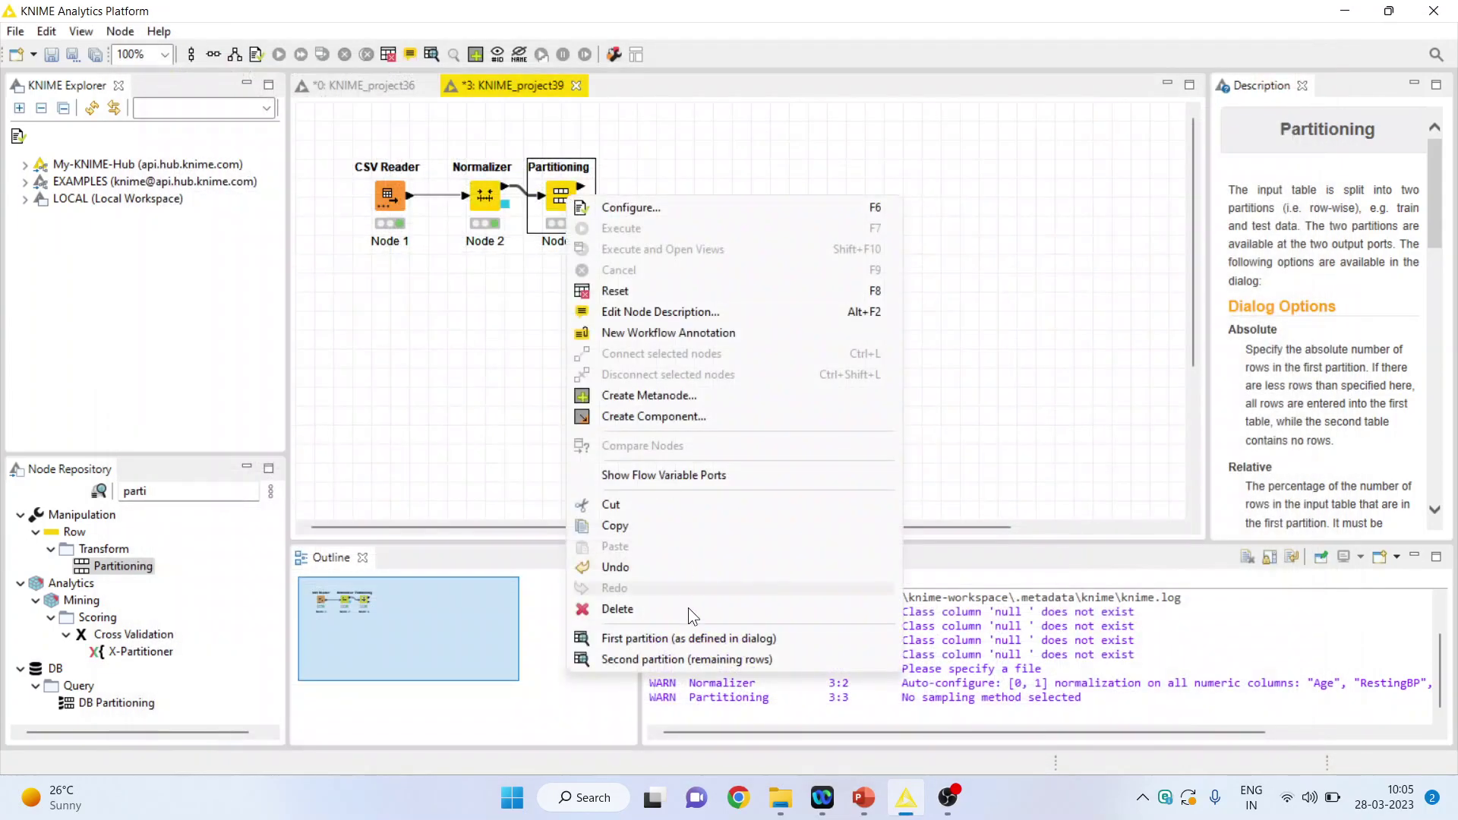
pyautogui.click(690, 659)
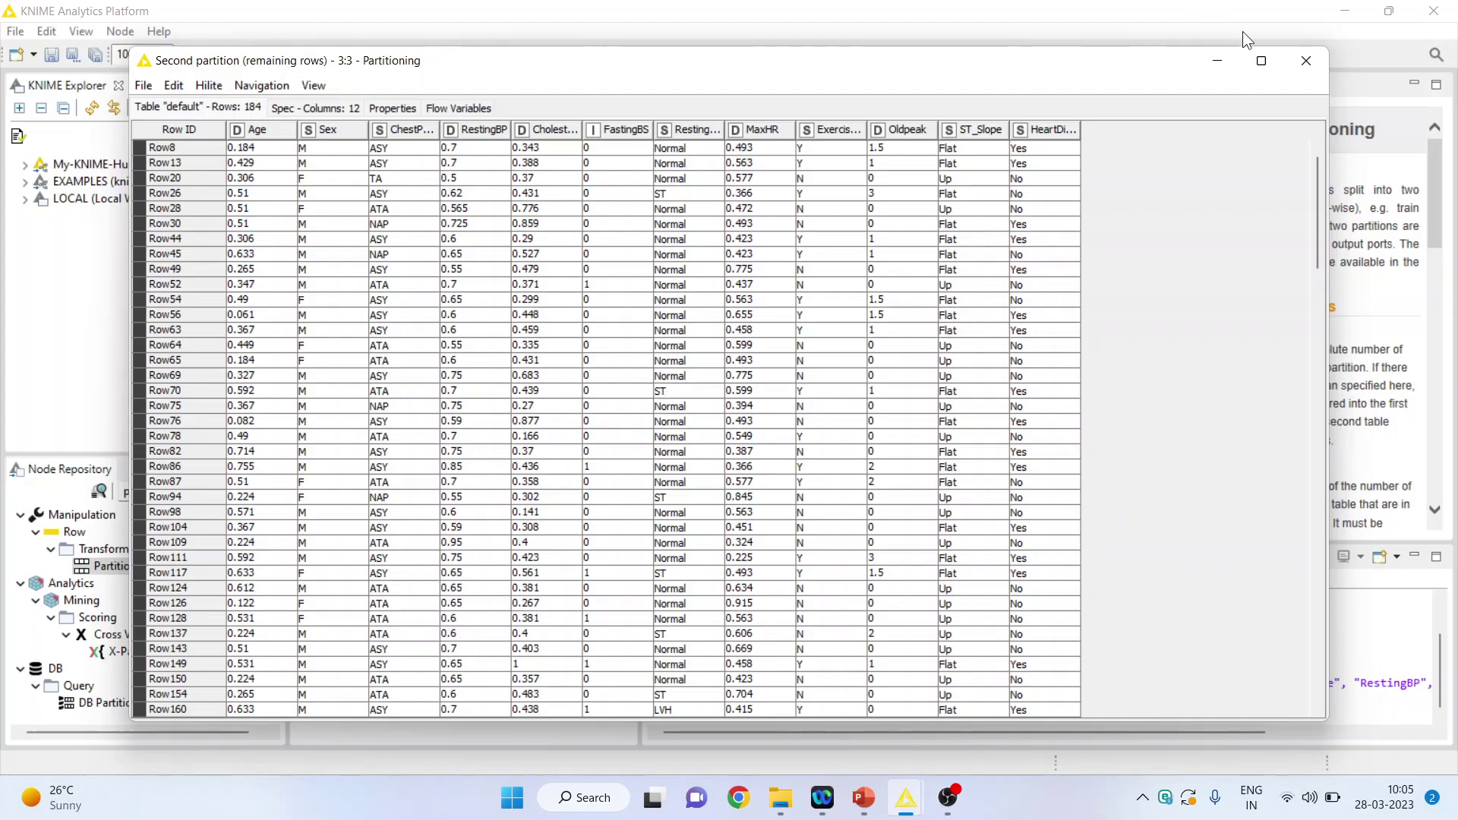
pyautogui.click(1305, 61)
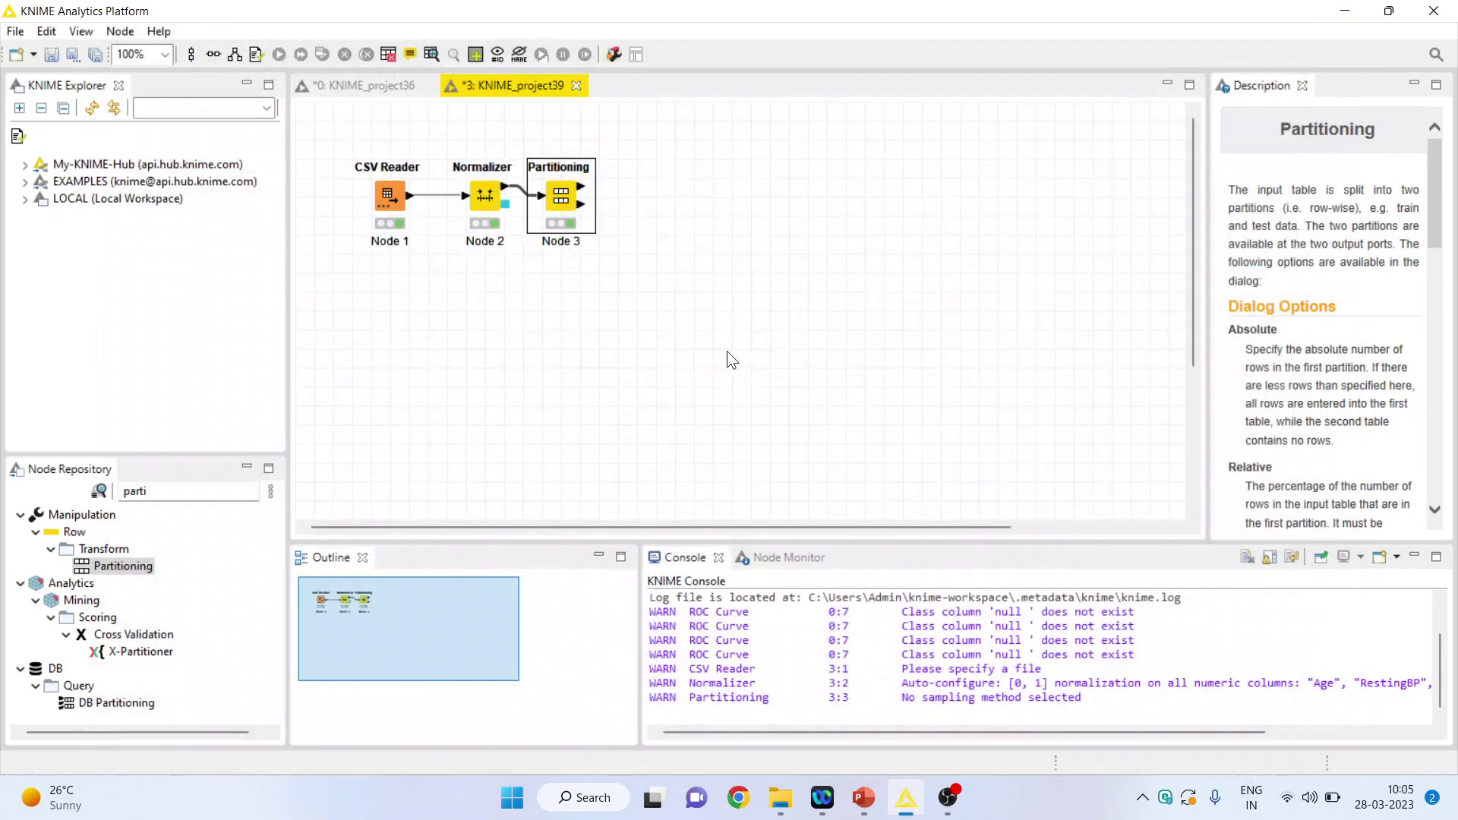
# - Search the node repository for "logist" and add a Logistic Regression Learner connected to the Partitioning node's first partition
pyautogui.click(189, 491)
pyautogui.press('BackSpace')
pyautogui.press('BackSpace')
pyautogui.press('BackSpace')
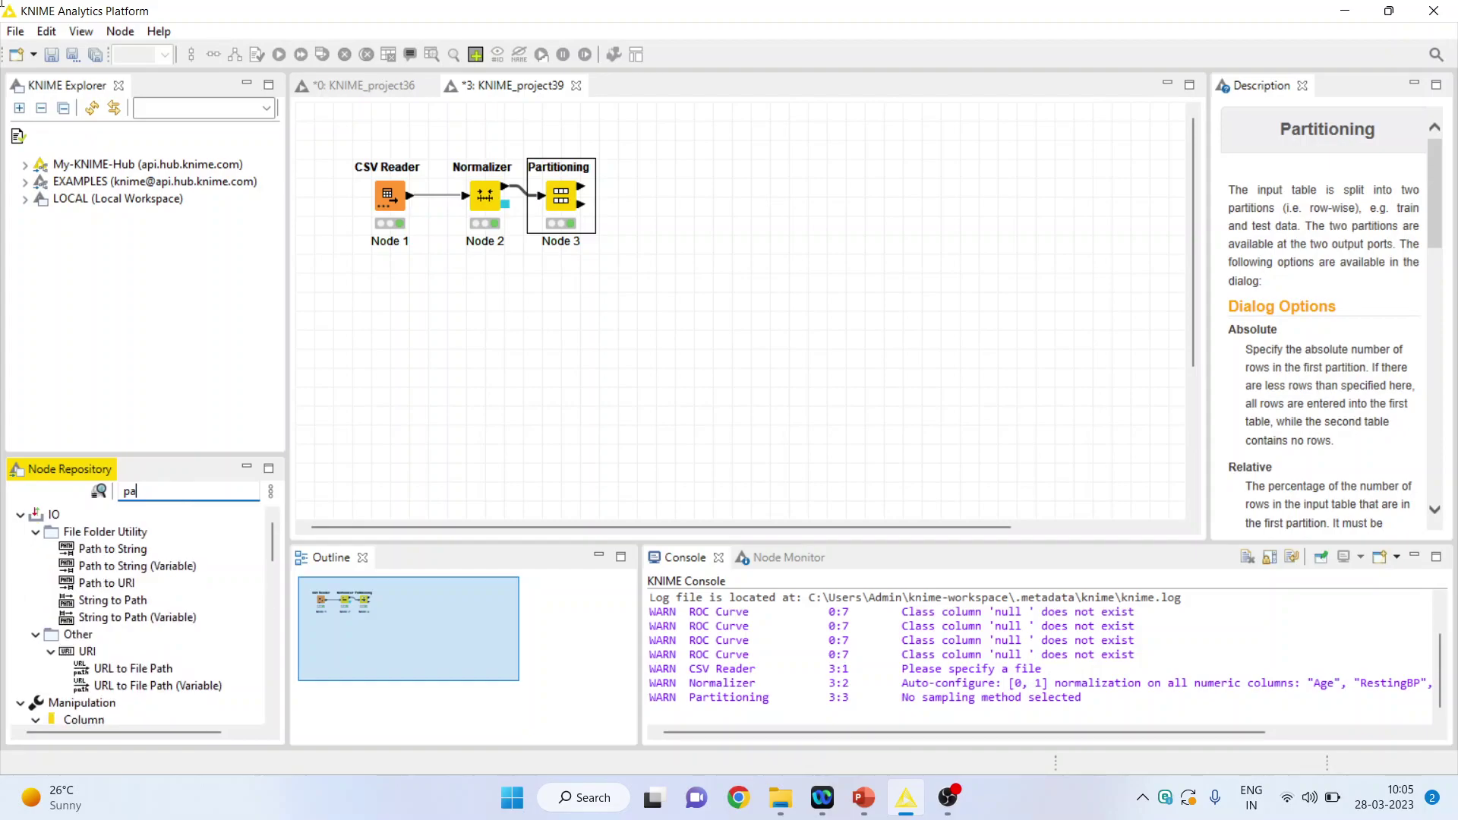
pyautogui.press('BackSpace')
pyautogui.press('BackSpace')
pyautogui.write('log')
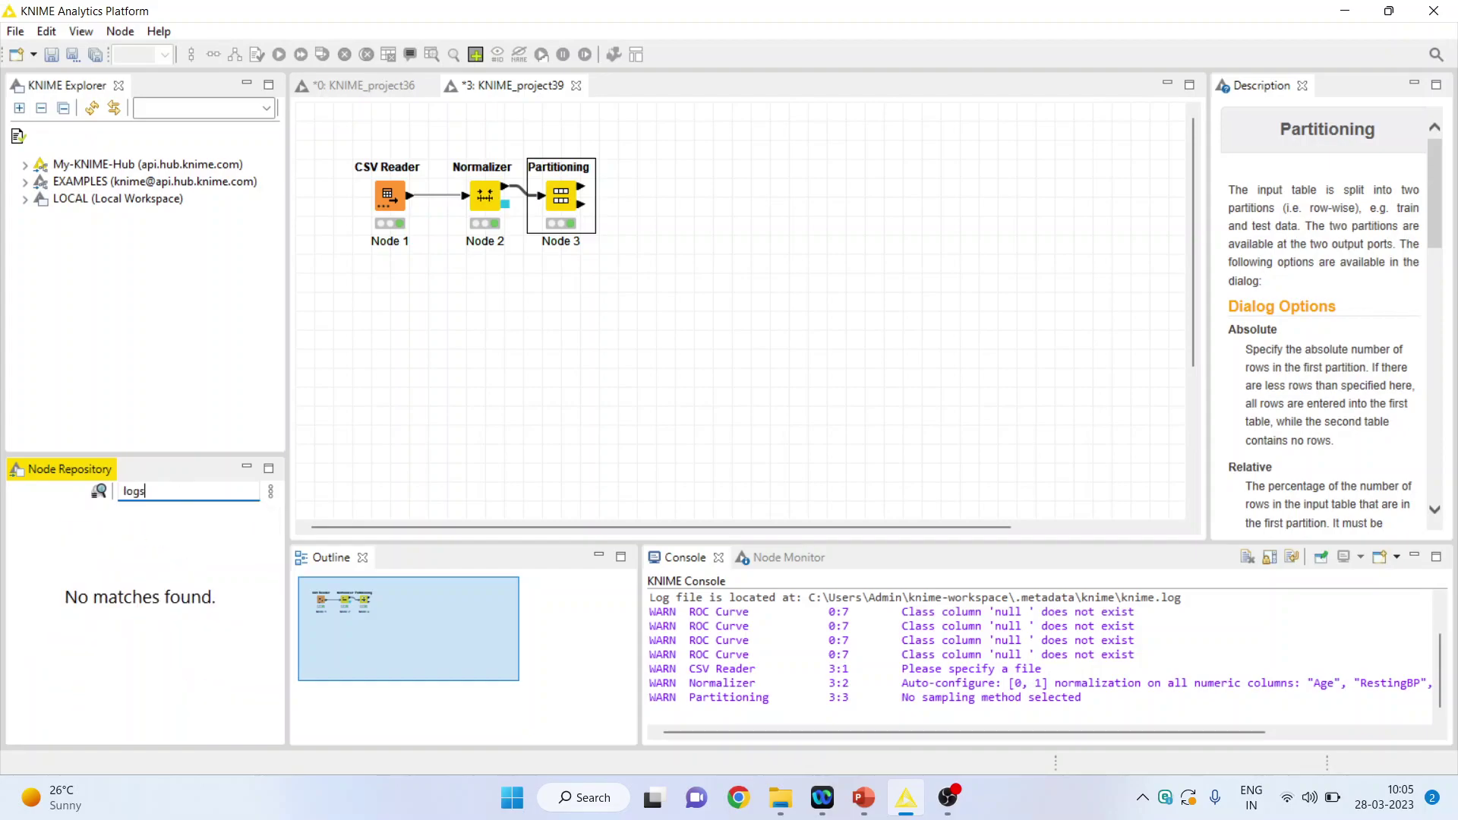
pyautogui.write('ist')
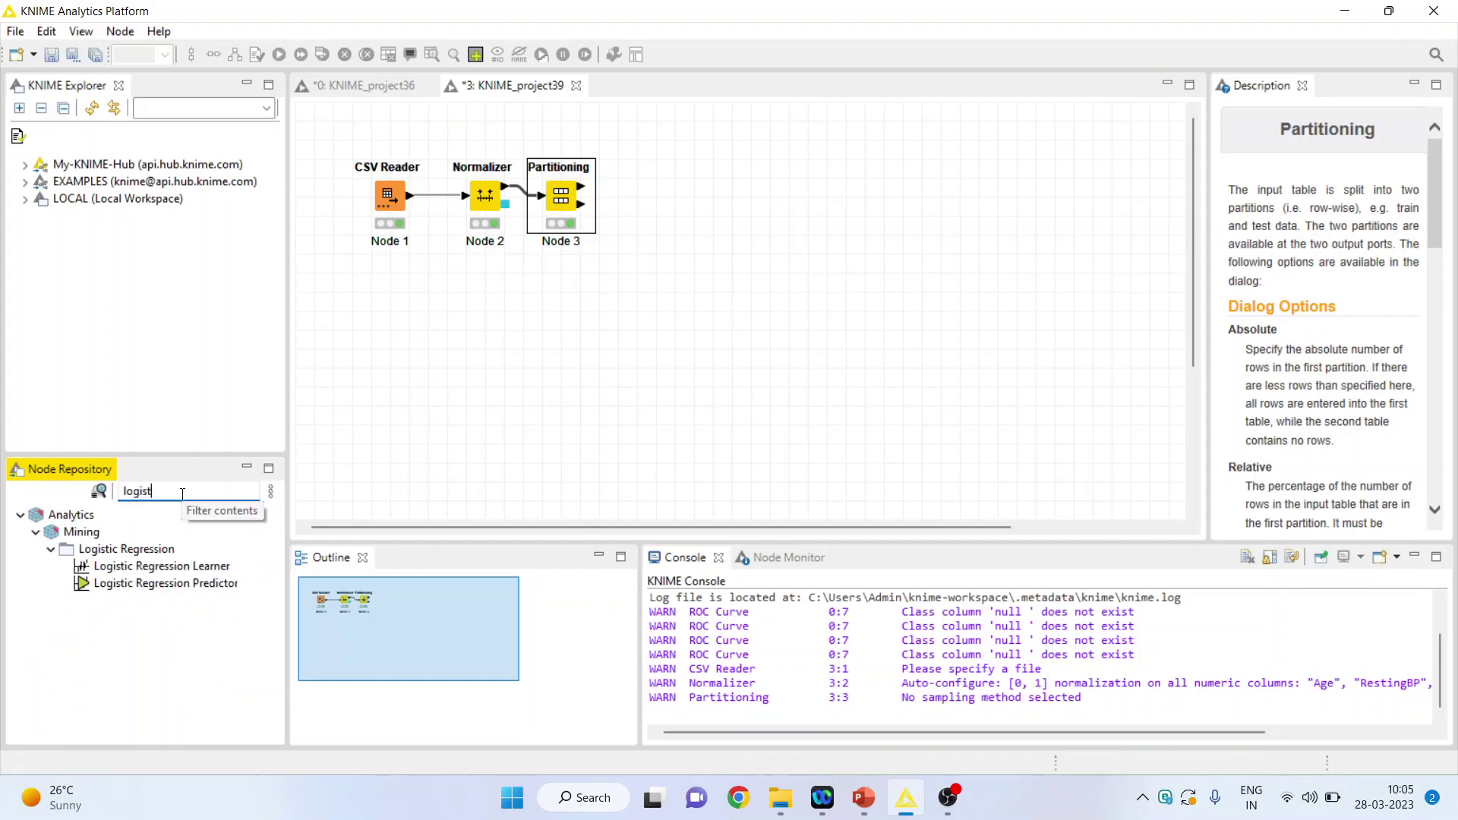
pyautogui.moveTo(173, 569); pyautogui.dragTo(673, 168)
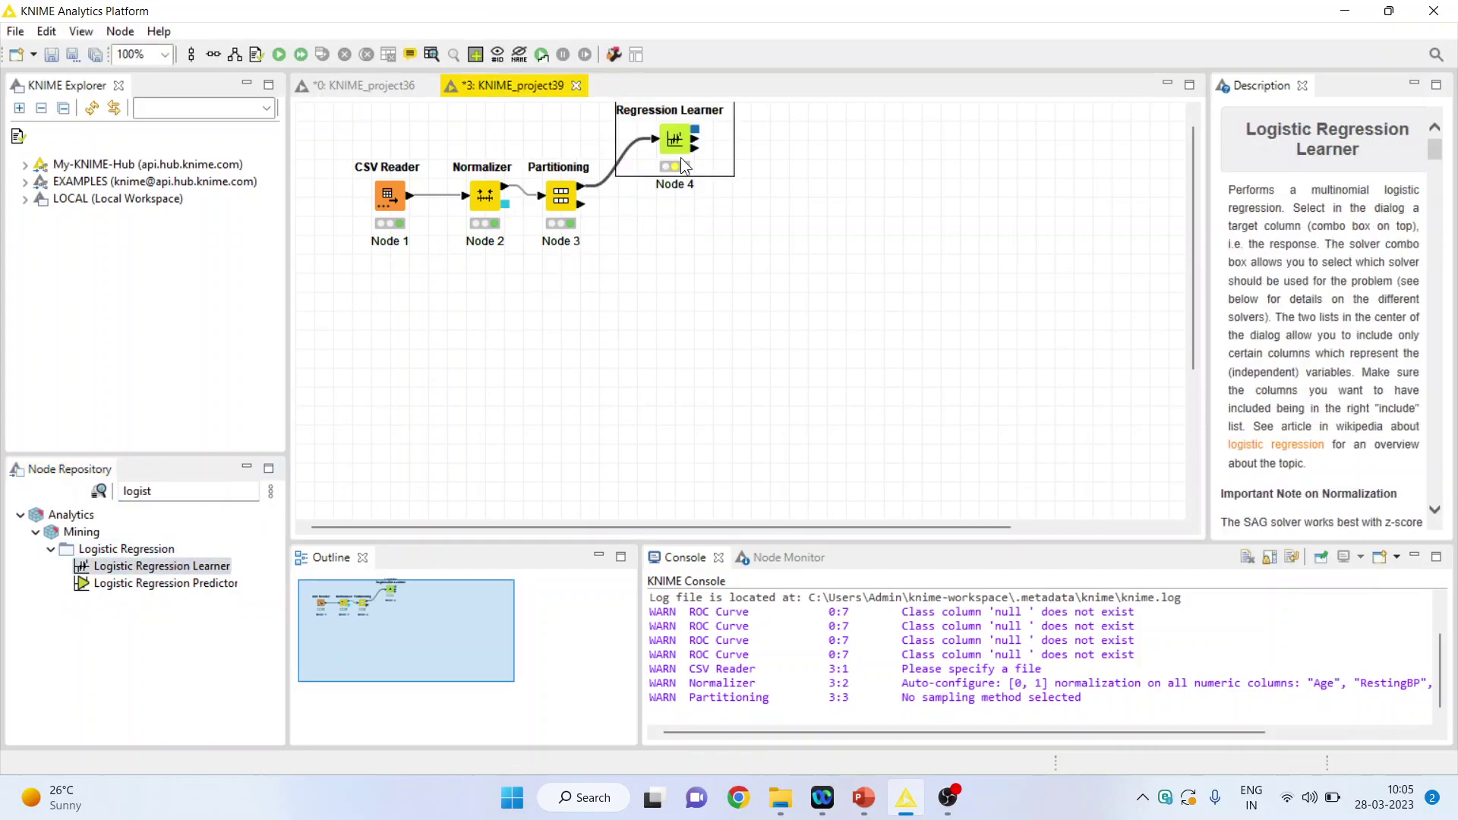
# - Open the Logistic Regression Learner's configuration and set the reference category of the HeartDisease target to No
pyautogui.rightClick(672, 151)
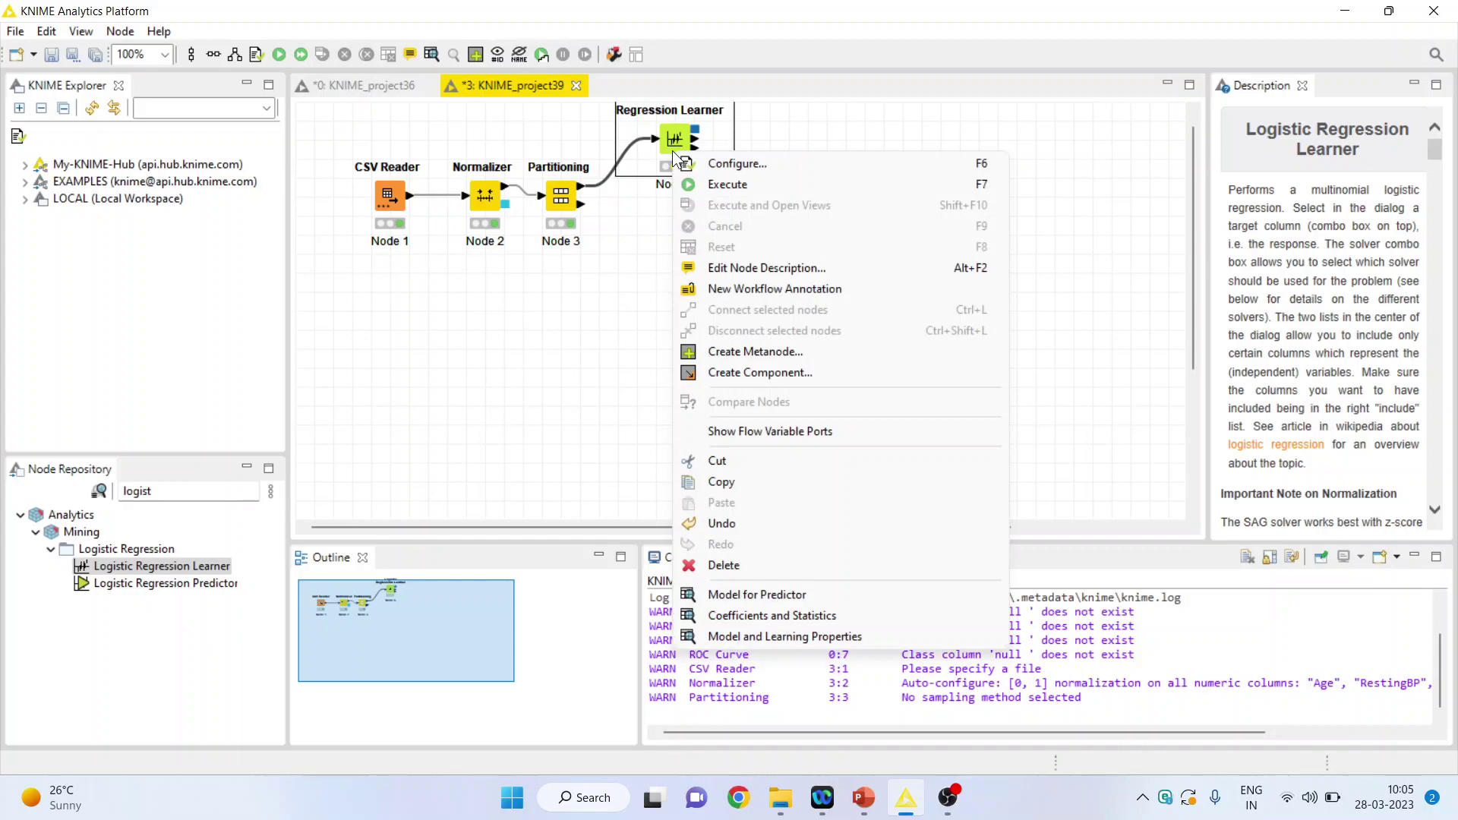
pyautogui.click(661, 134)
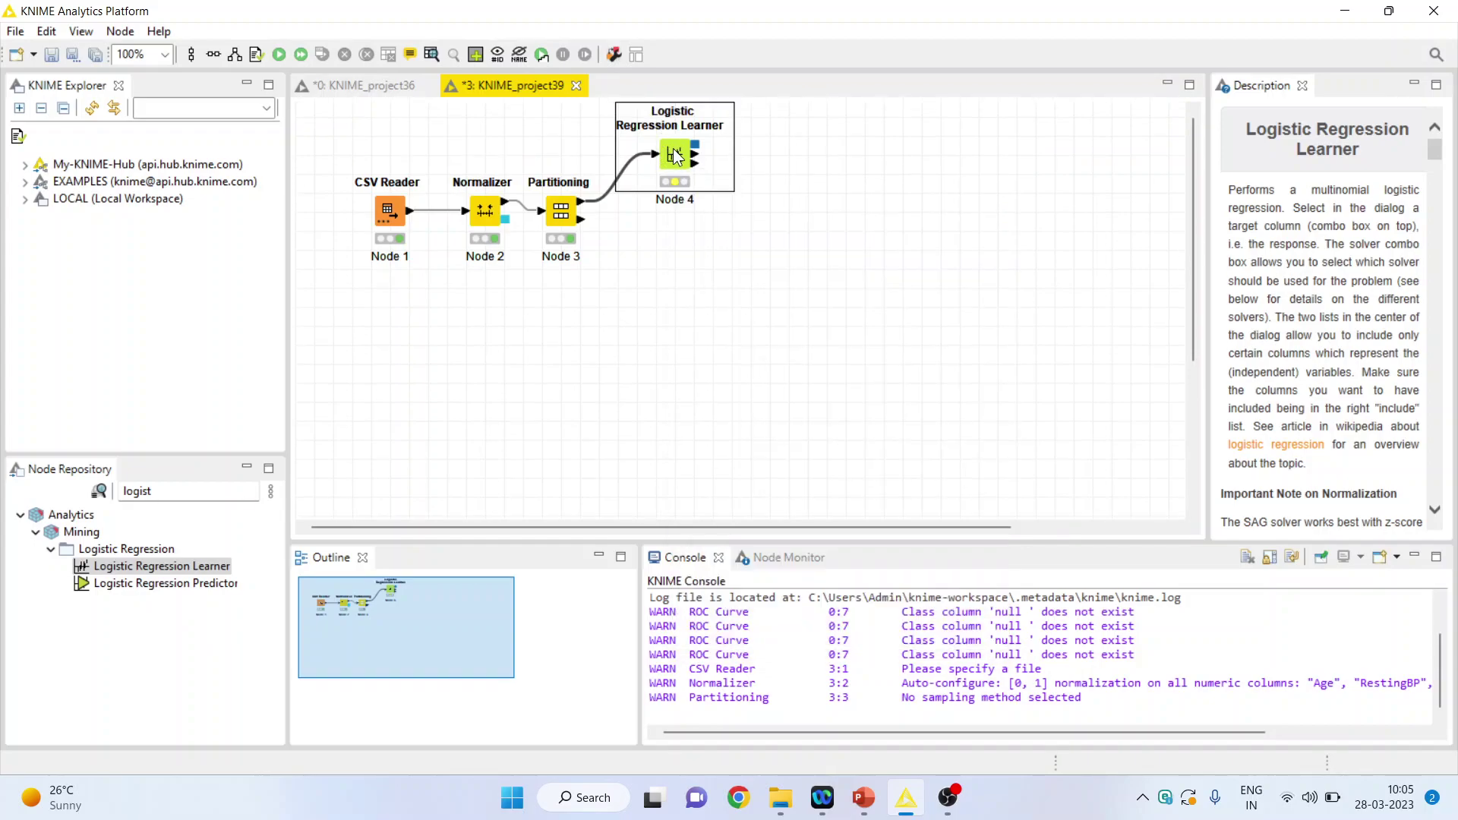
pyautogui.rightClick(675, 155)
pyautogui.click(711, 166)
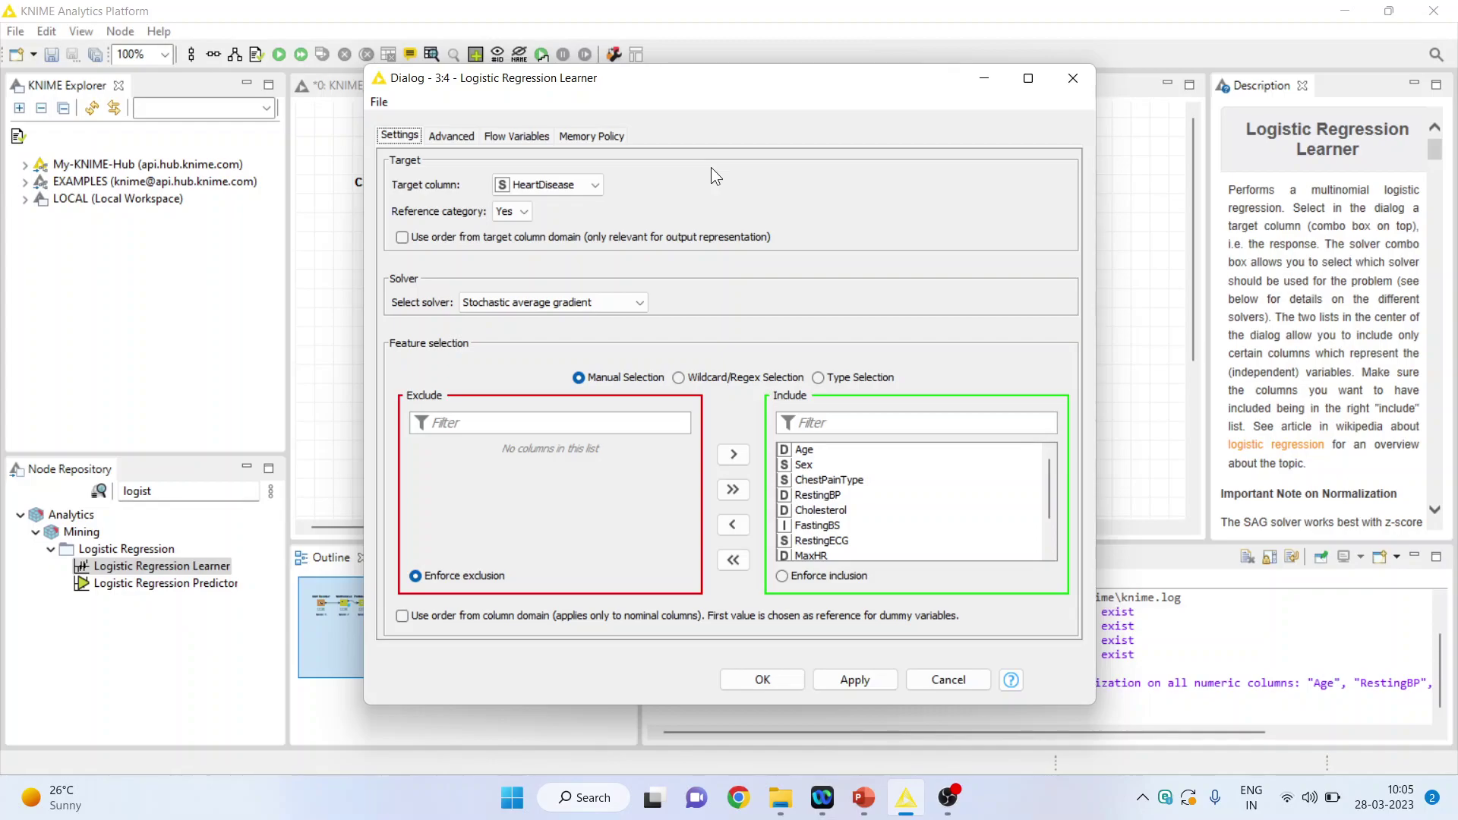
pyautogui.click(524, 212)
# - Include only Age, RestingBP, Cholesterol and MaxHR as the learner's features, apply the configuration, and execute the node
pyautogui.click(734, 560)
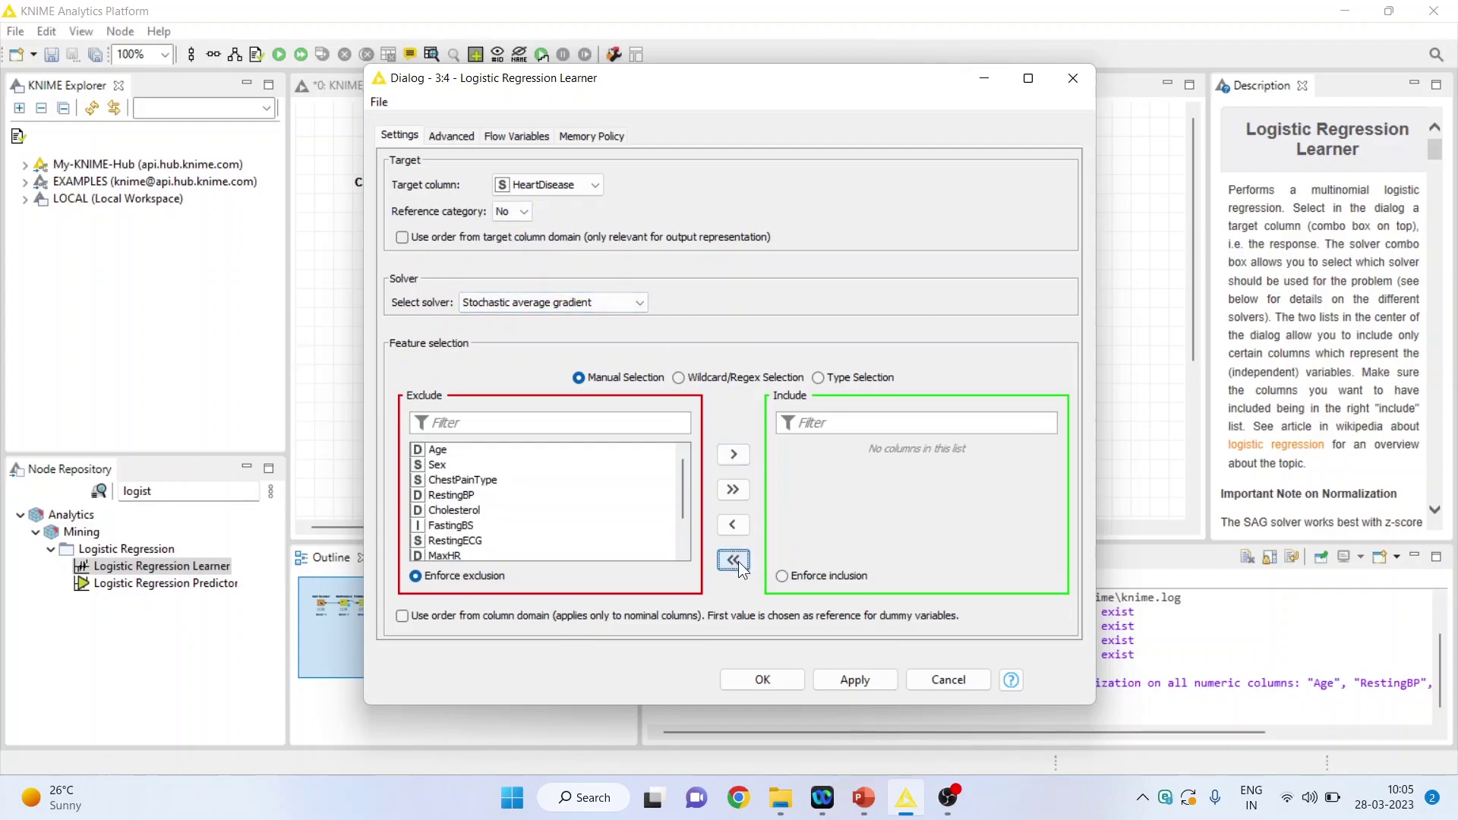
pyautogui.click(437, 454)
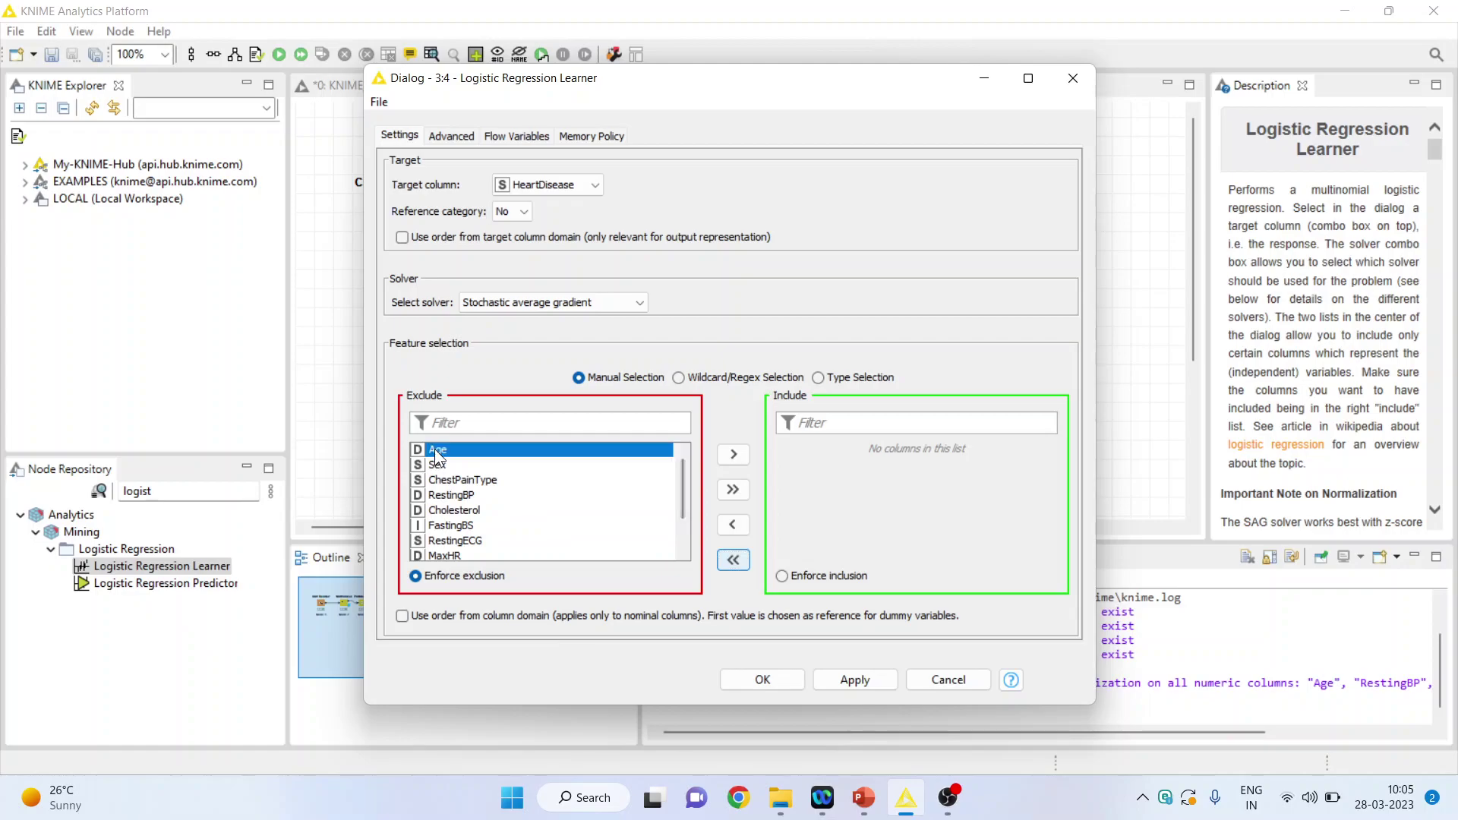
pyautogui.click(733, 456)
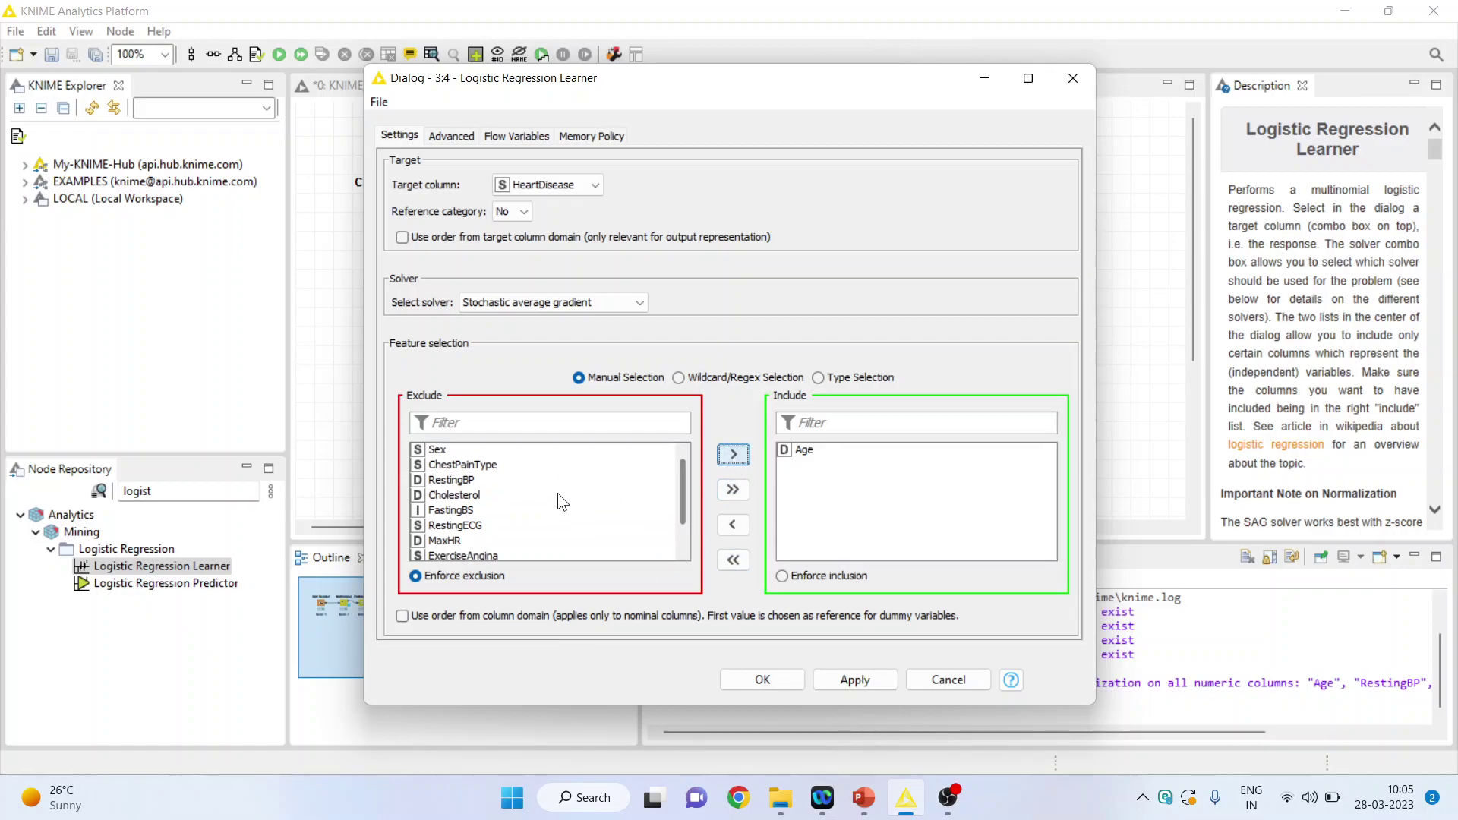
pyautogui.click(467, 496)
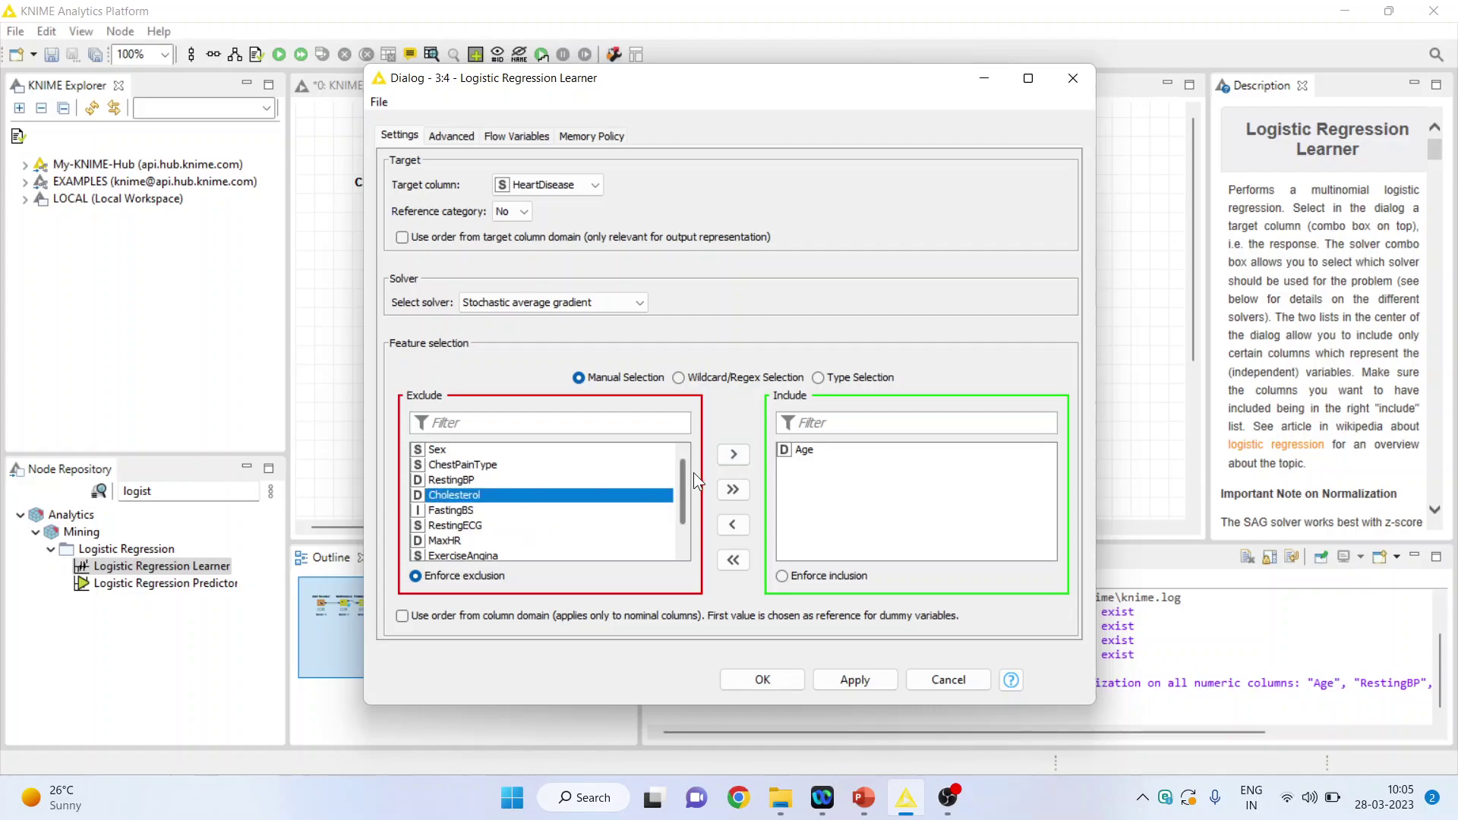
pyautogui.click(734, 456)
pyautogui.click(465, 482)
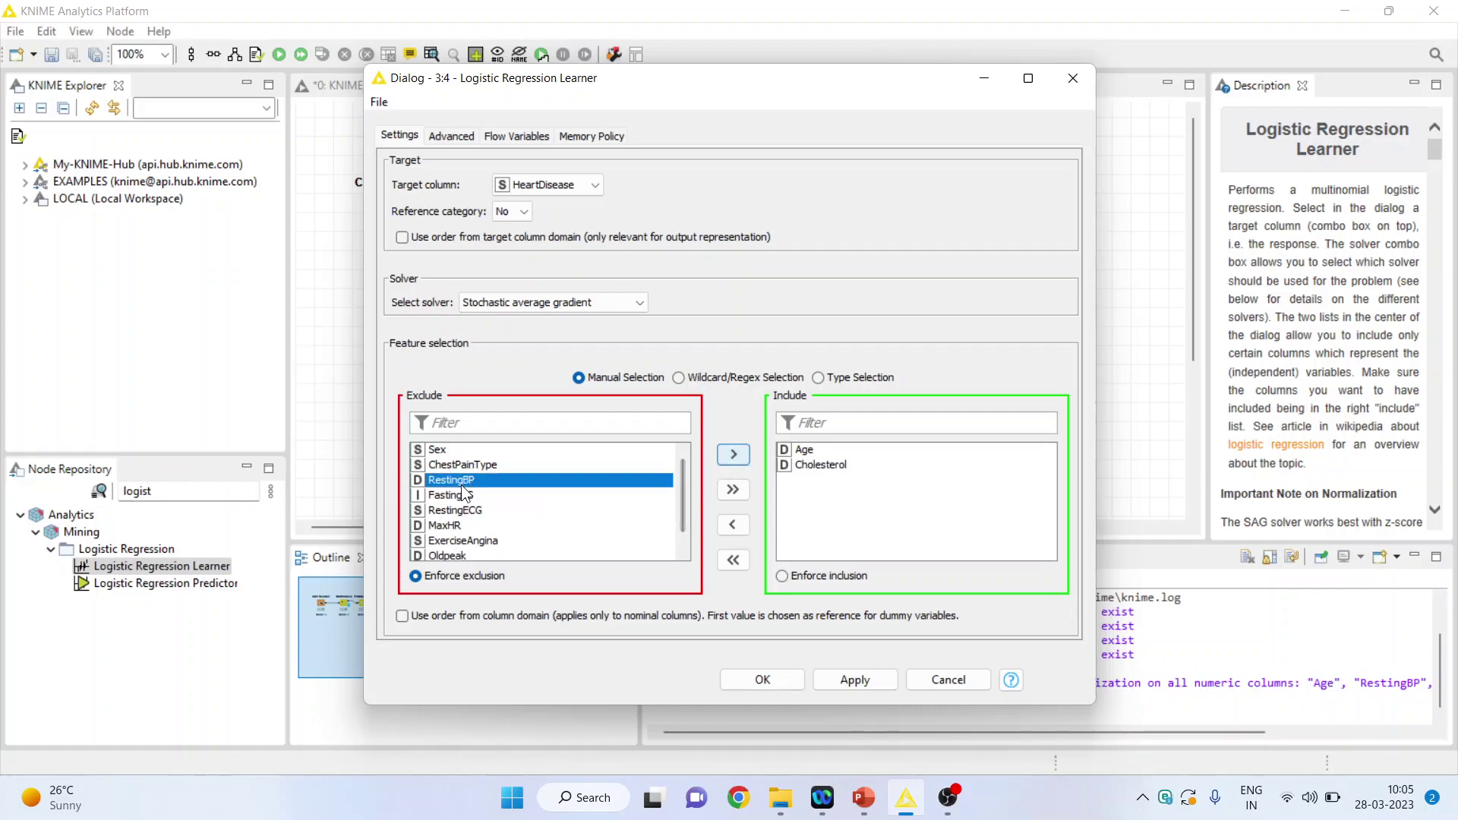
pyautogui.click(740, 454)
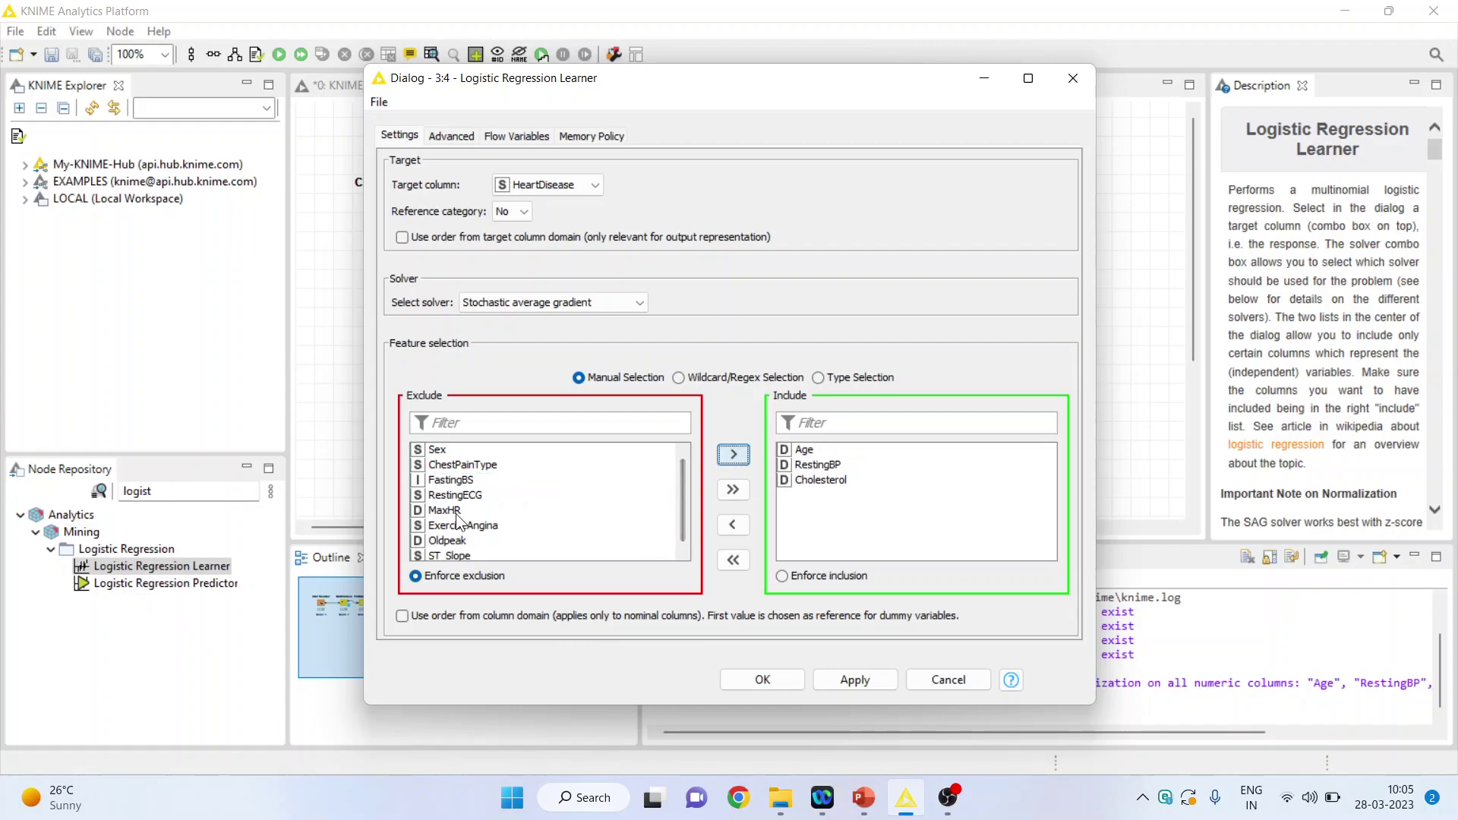
pyautogui.click(456, 511)
pyautogui.click(734, 454)
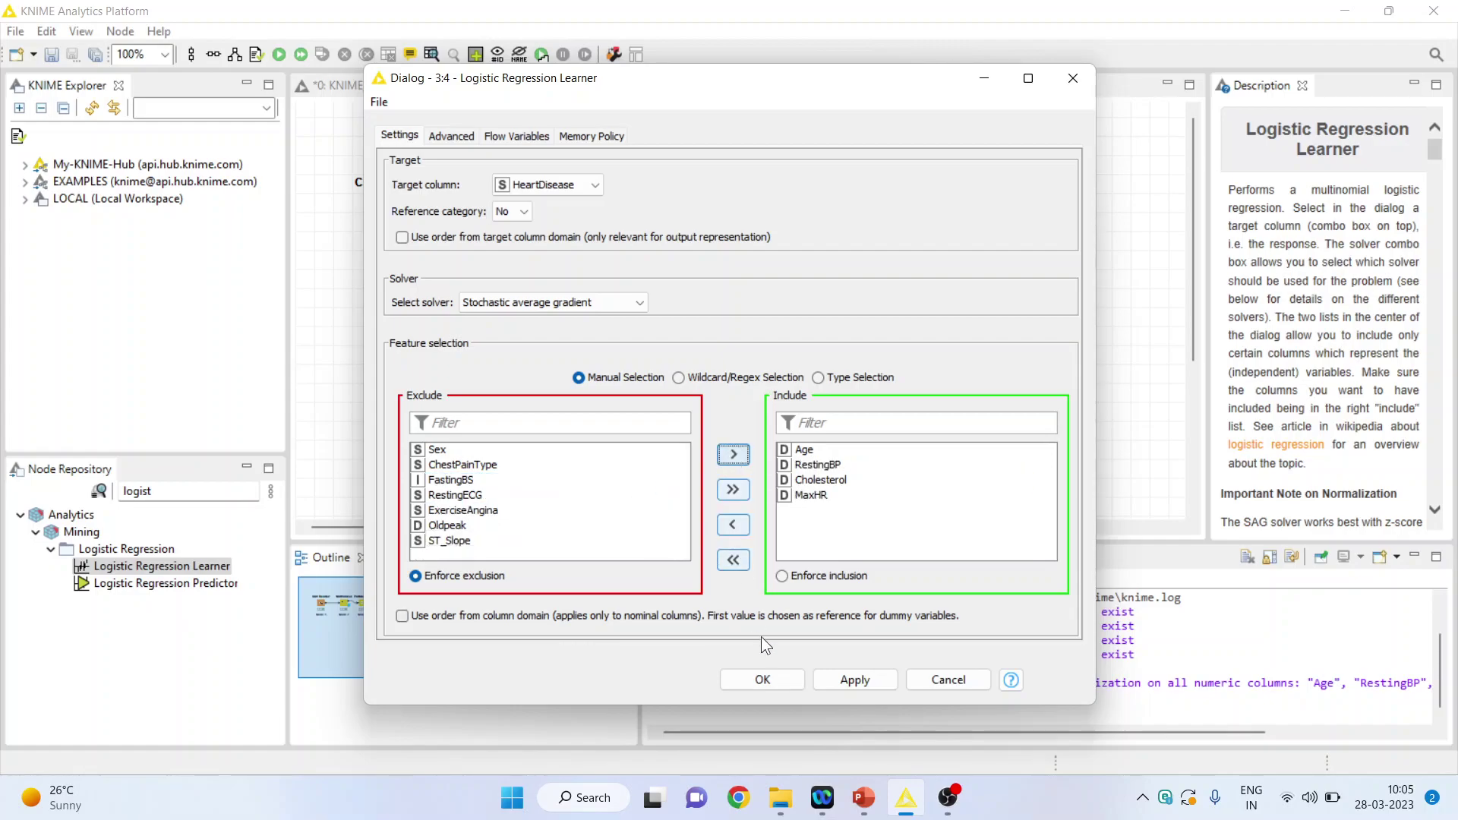
pyautogui.click(764, 681)
pyautogui.rightClick(684, 158)
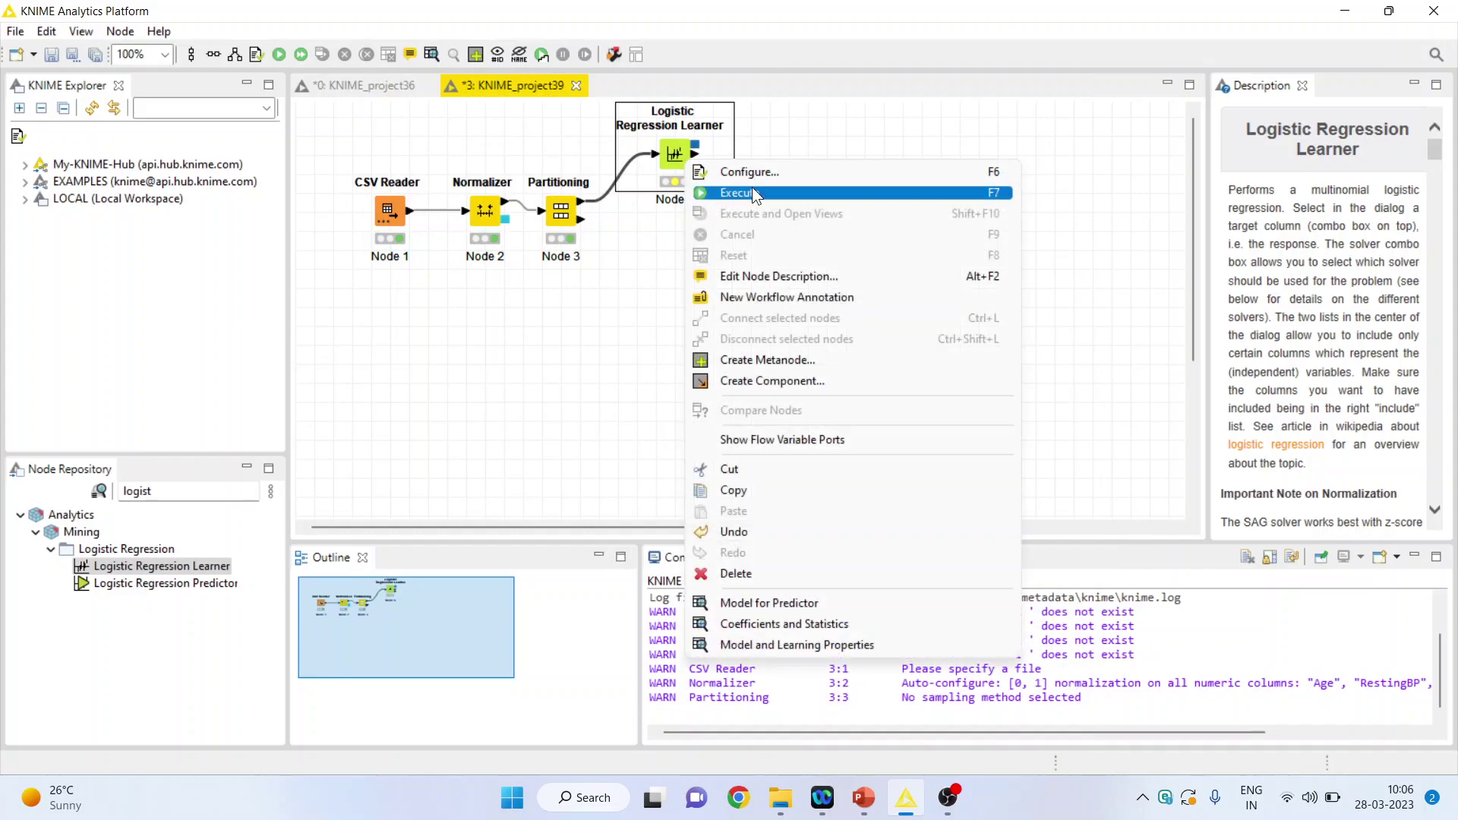
pyautogui.click(752, 187)
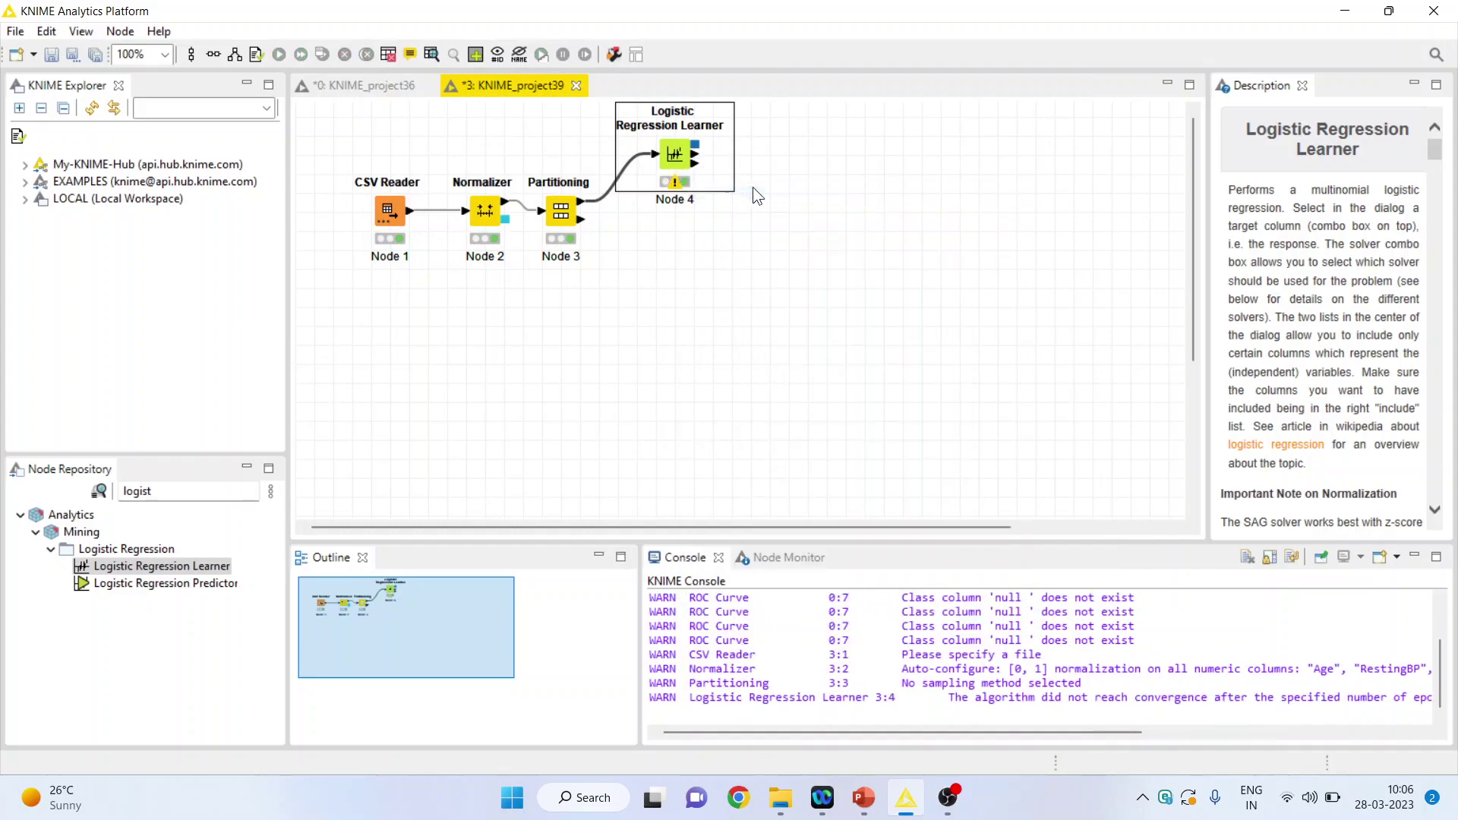
# - Examine the Coeff. column in the learner's Coefficients and Statistics table, and close the table
pyautogui.rightClick(673, 155)
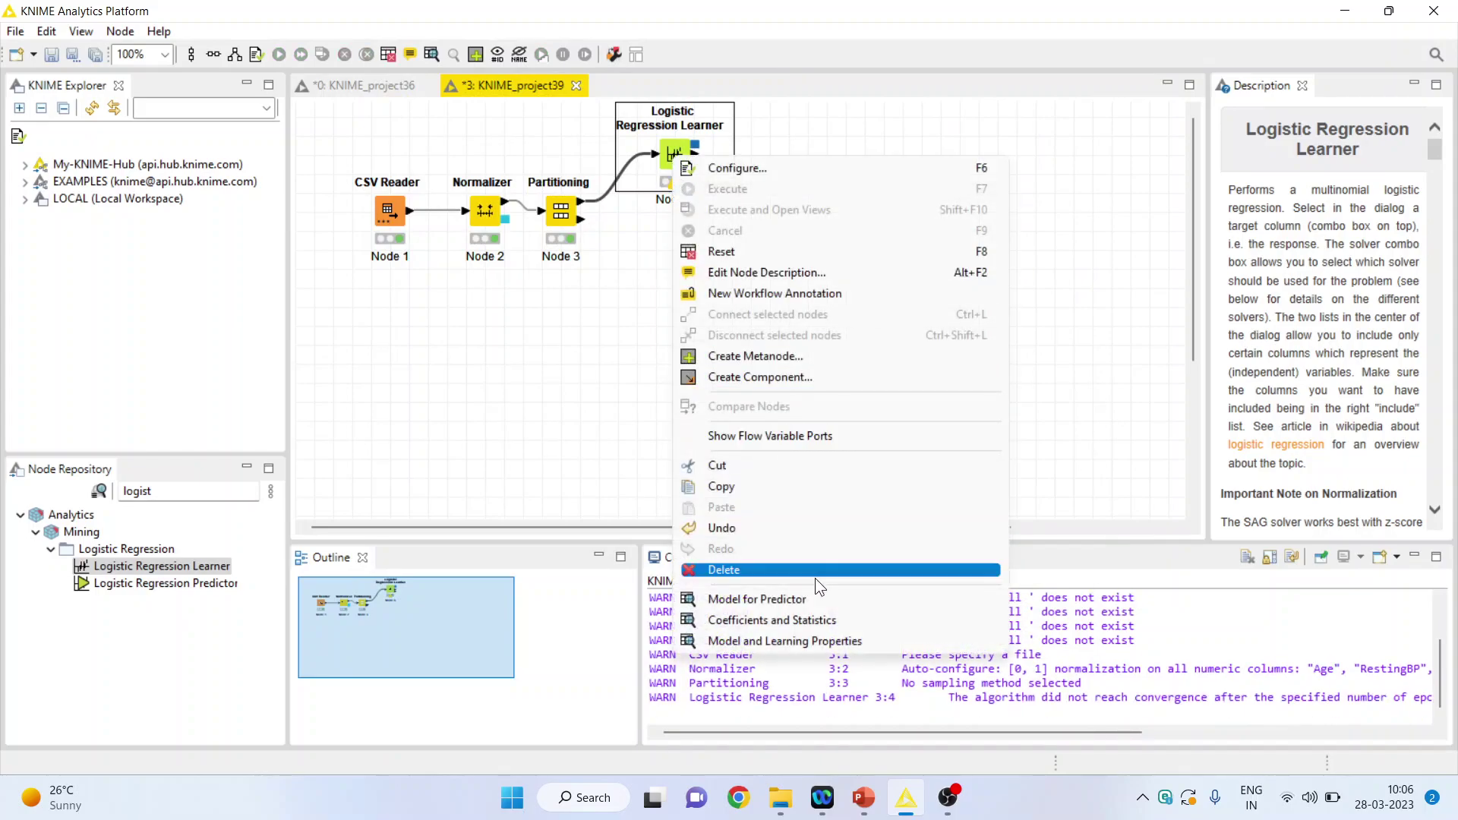
pyautogui.click(820, 620)
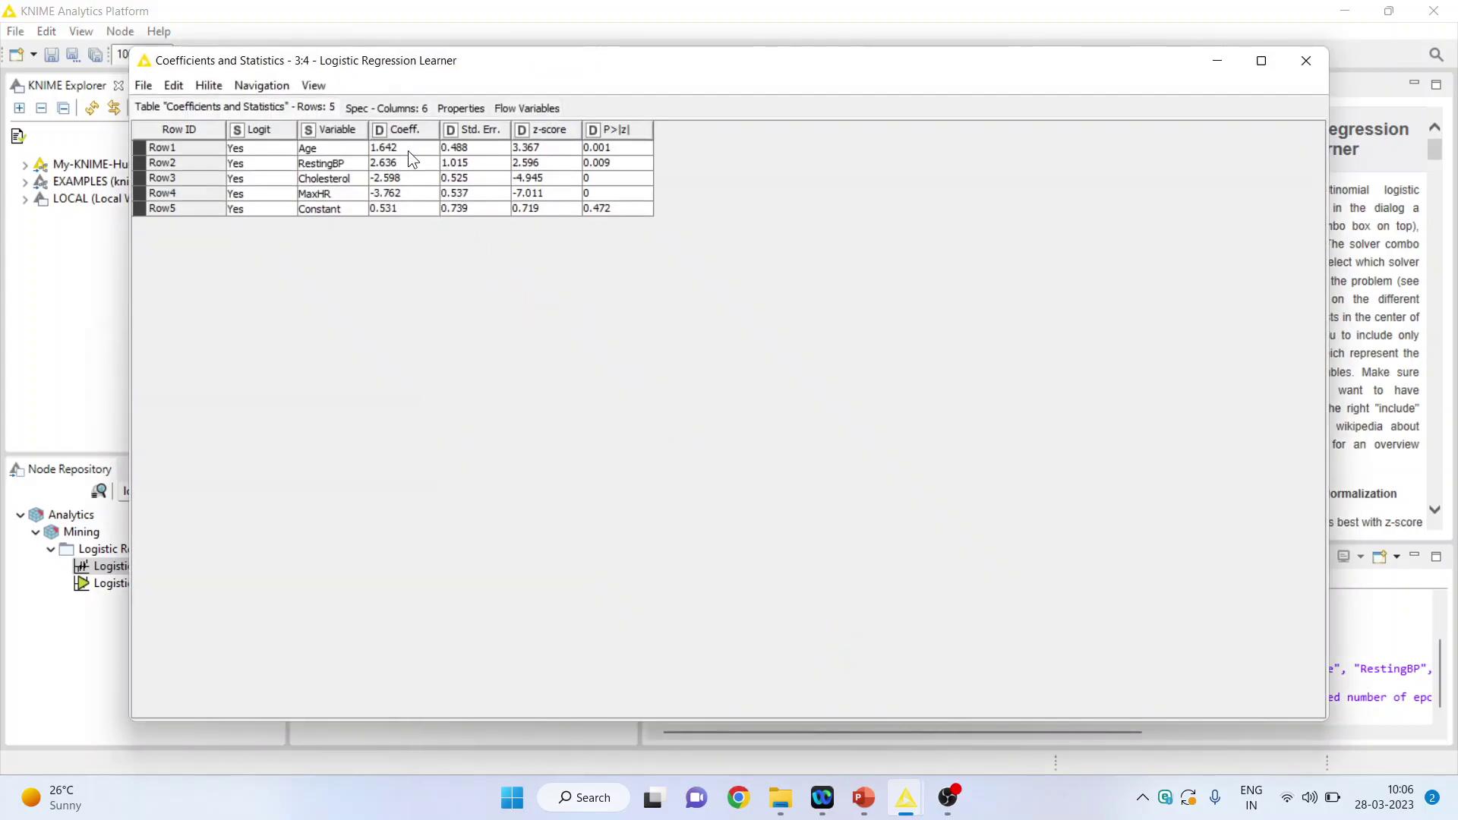
pyautogui.moveTo(408, 148); pyautogui.dragTo(408, 203)
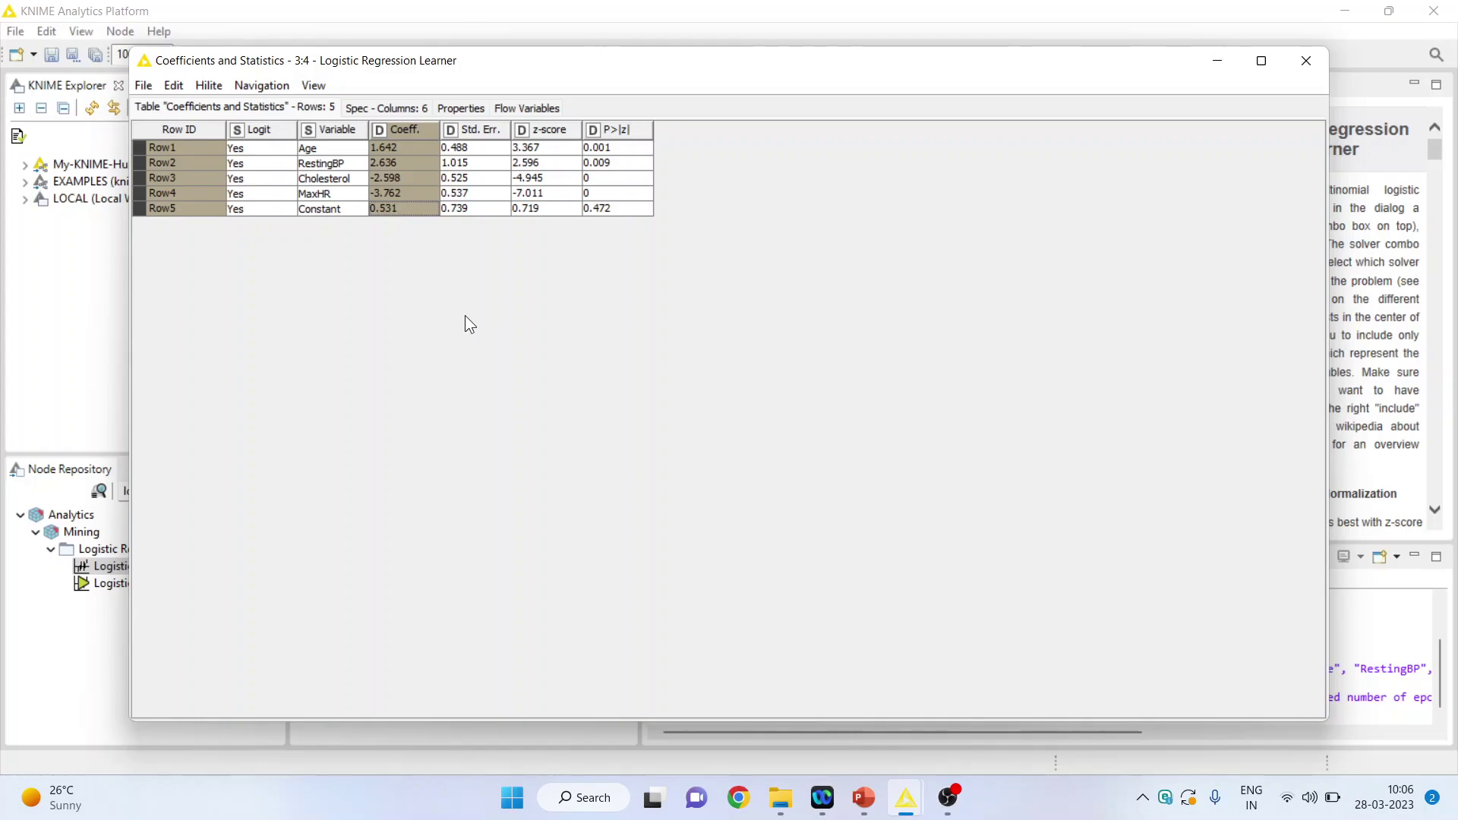
pyautogui.click(1294, 62)
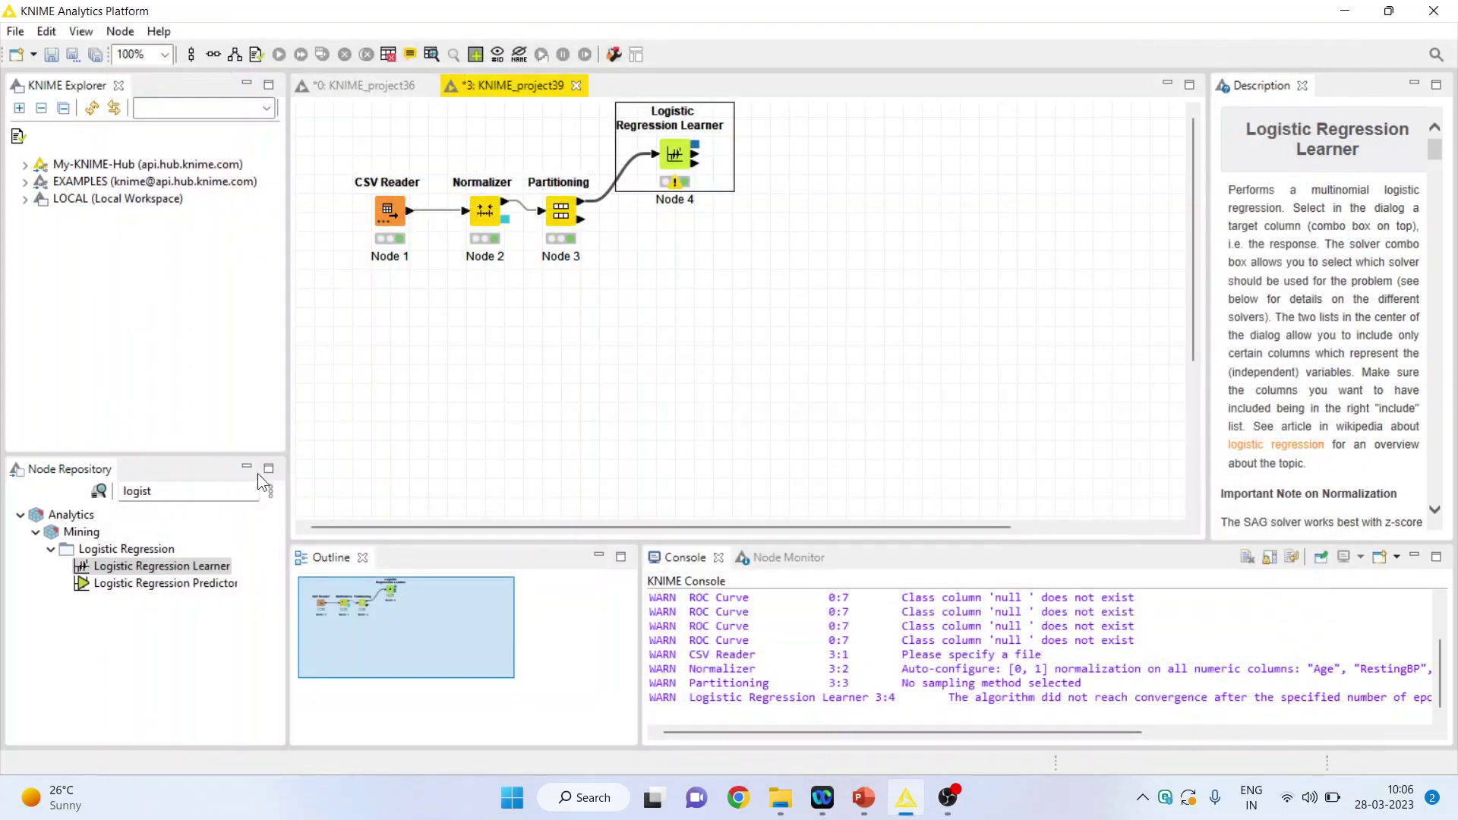
# - Add a Logistic Regression Predictor fed only by the learner's model, deleting the second connection between them, and place it lower in the workflow
pyautogui.click(228, 588)
pyautogui.doubleClick(228, 590)
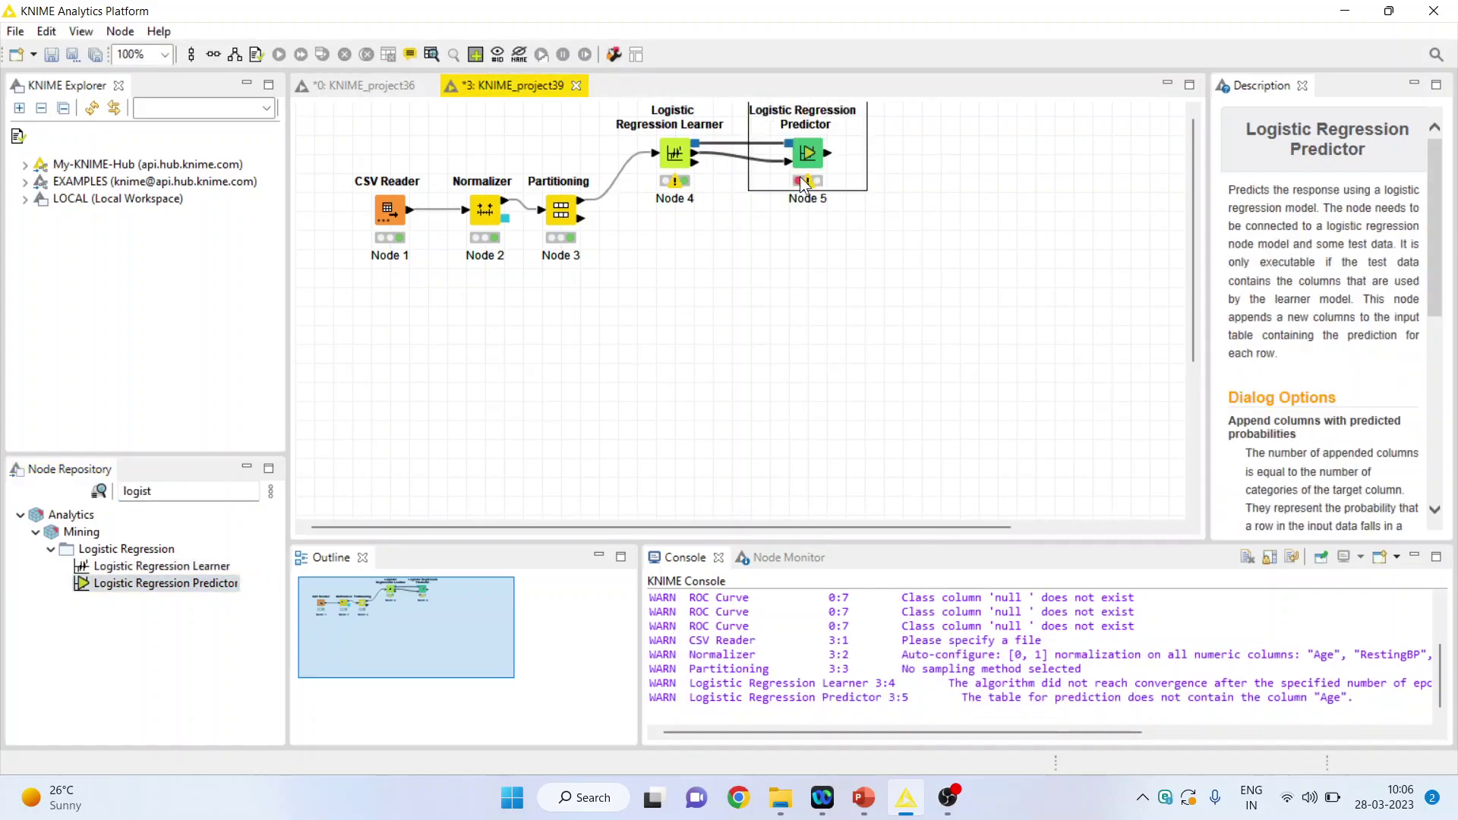
pyautogui.click(754, 158)
pyautogui.press('Delete')
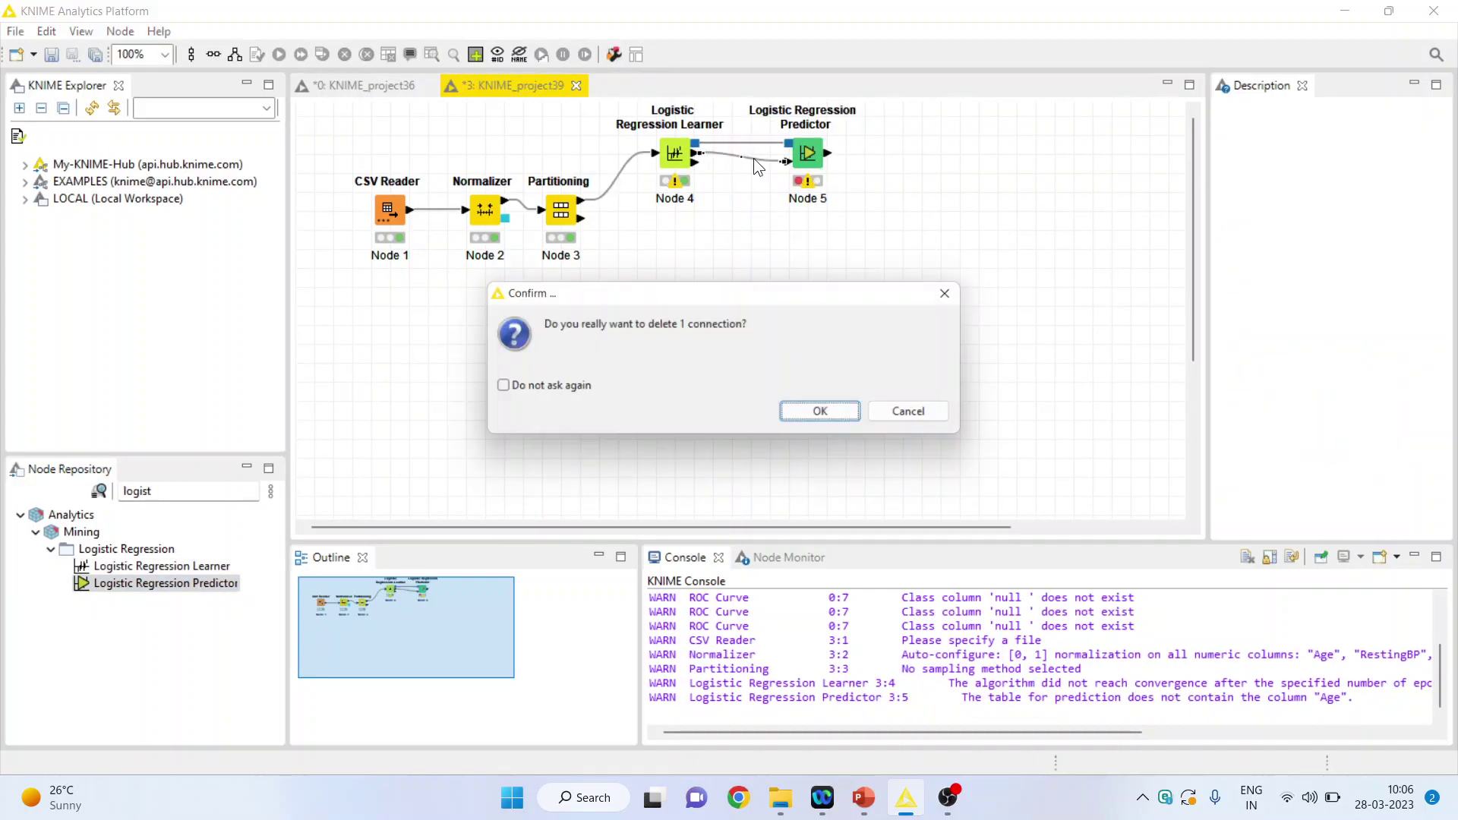
pyautogui.click(836, 413)
pyautogui.moveTo(807, 144); pyautogui.dragTo(807, 239)
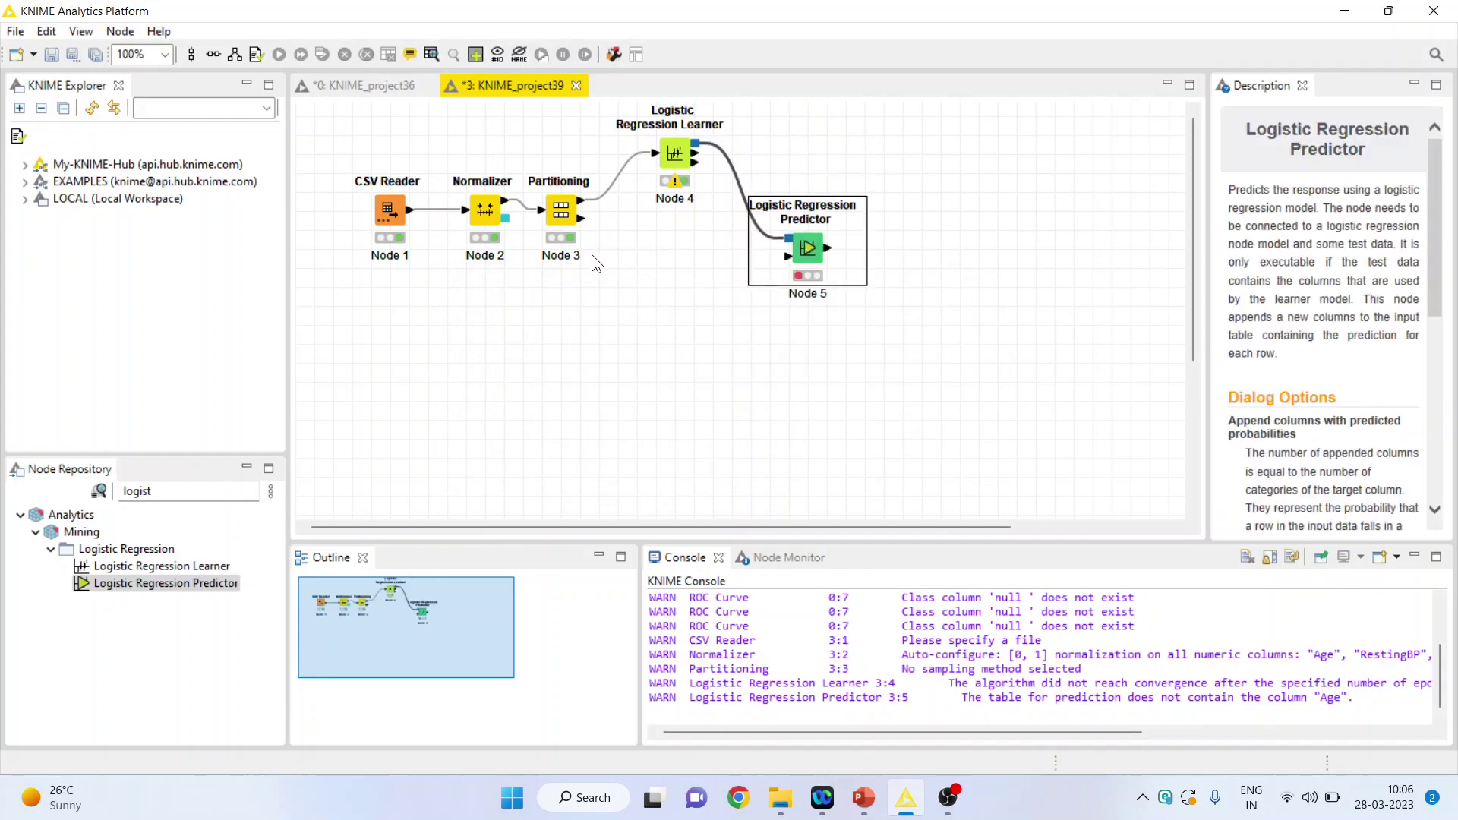
pyautogui.click(562, 221)
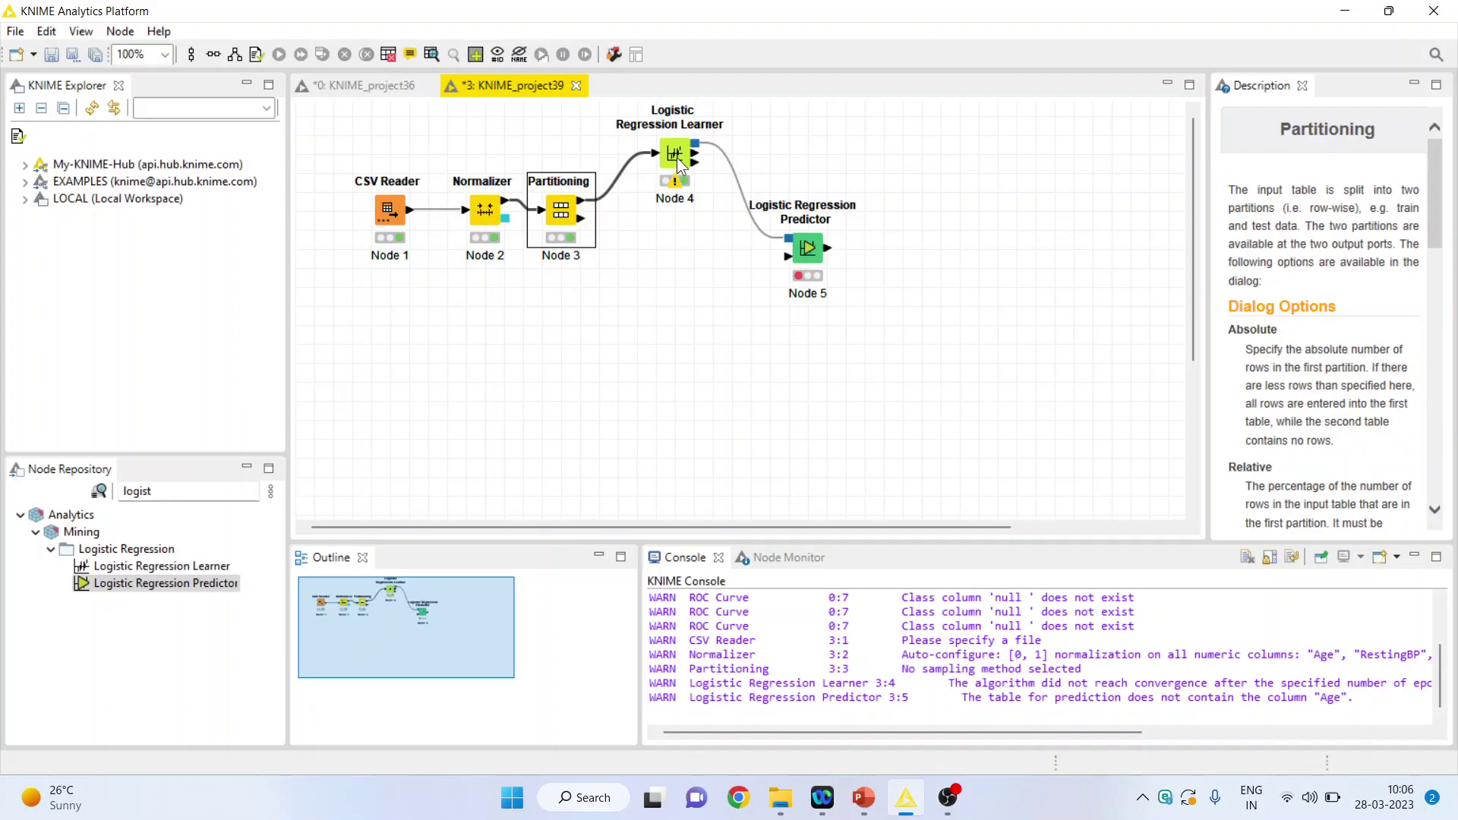
# - Connect the Partitioning node's second output to the data input of the Logistic Regression Predictor
pyautogui.moveTo(581, 219); pyautogui.dragTo(790, 258)
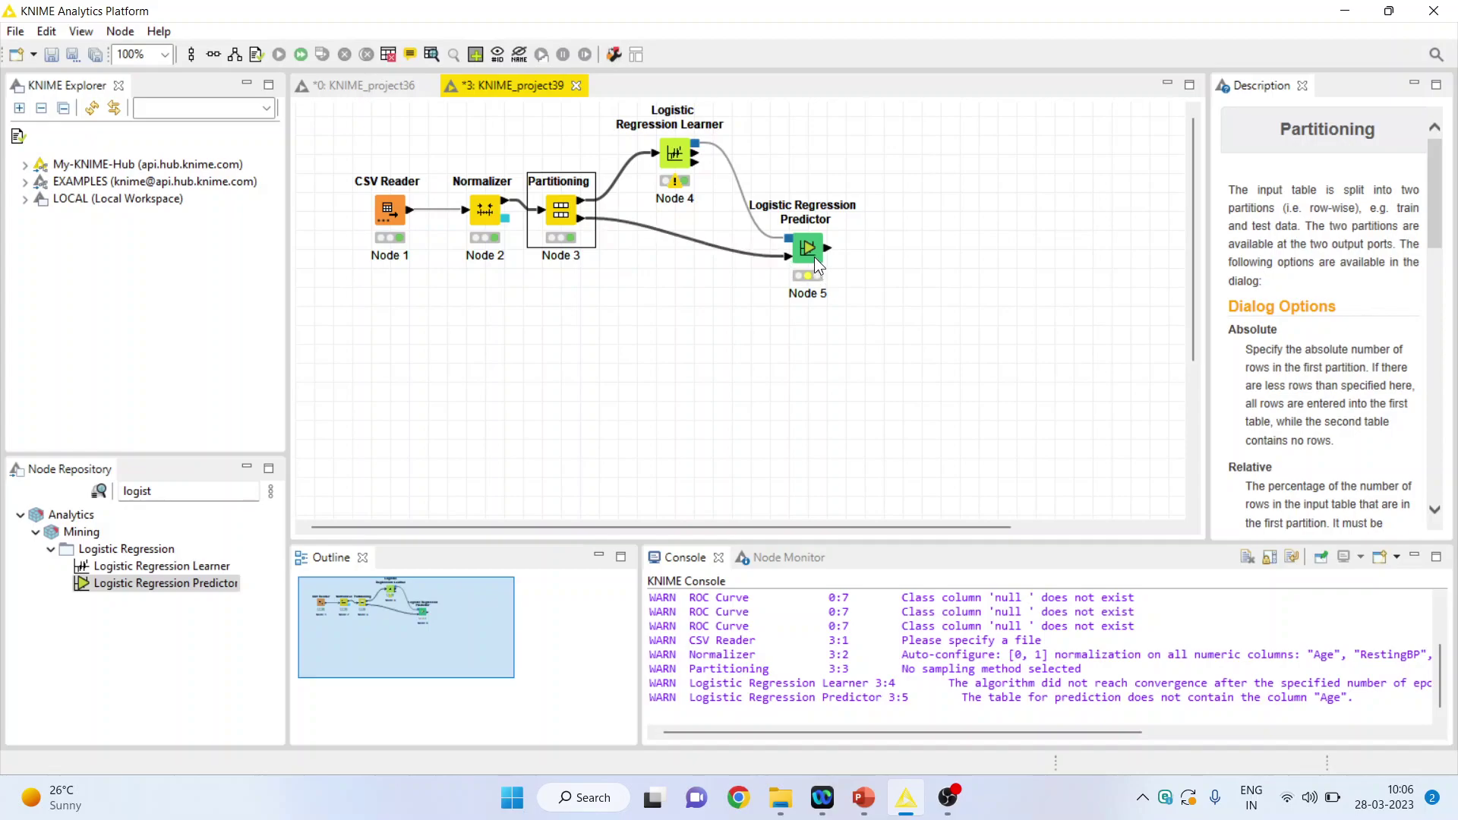
pyautogui.click(811, 257)
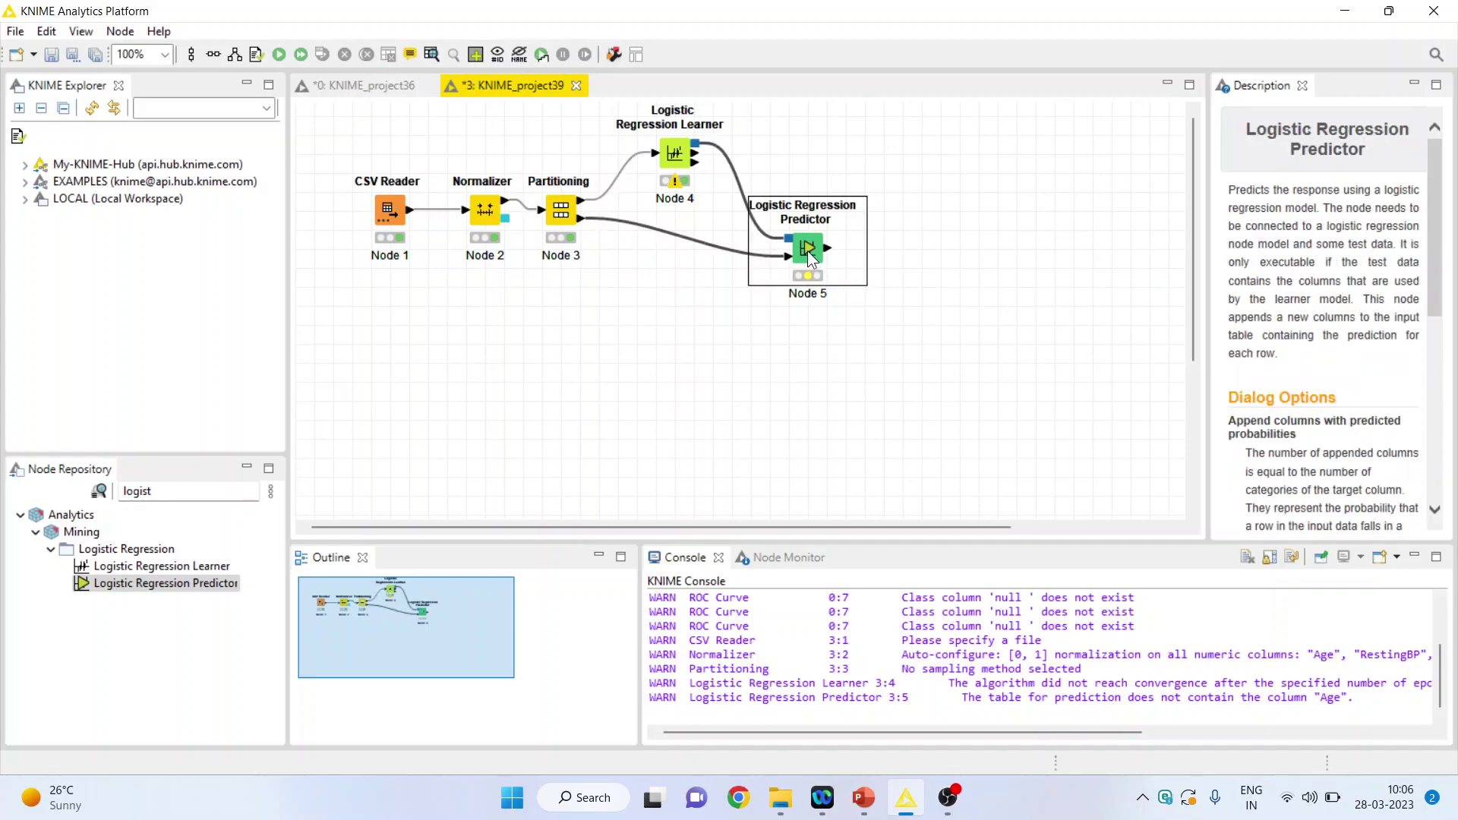
pyautogui.click(682, 161)
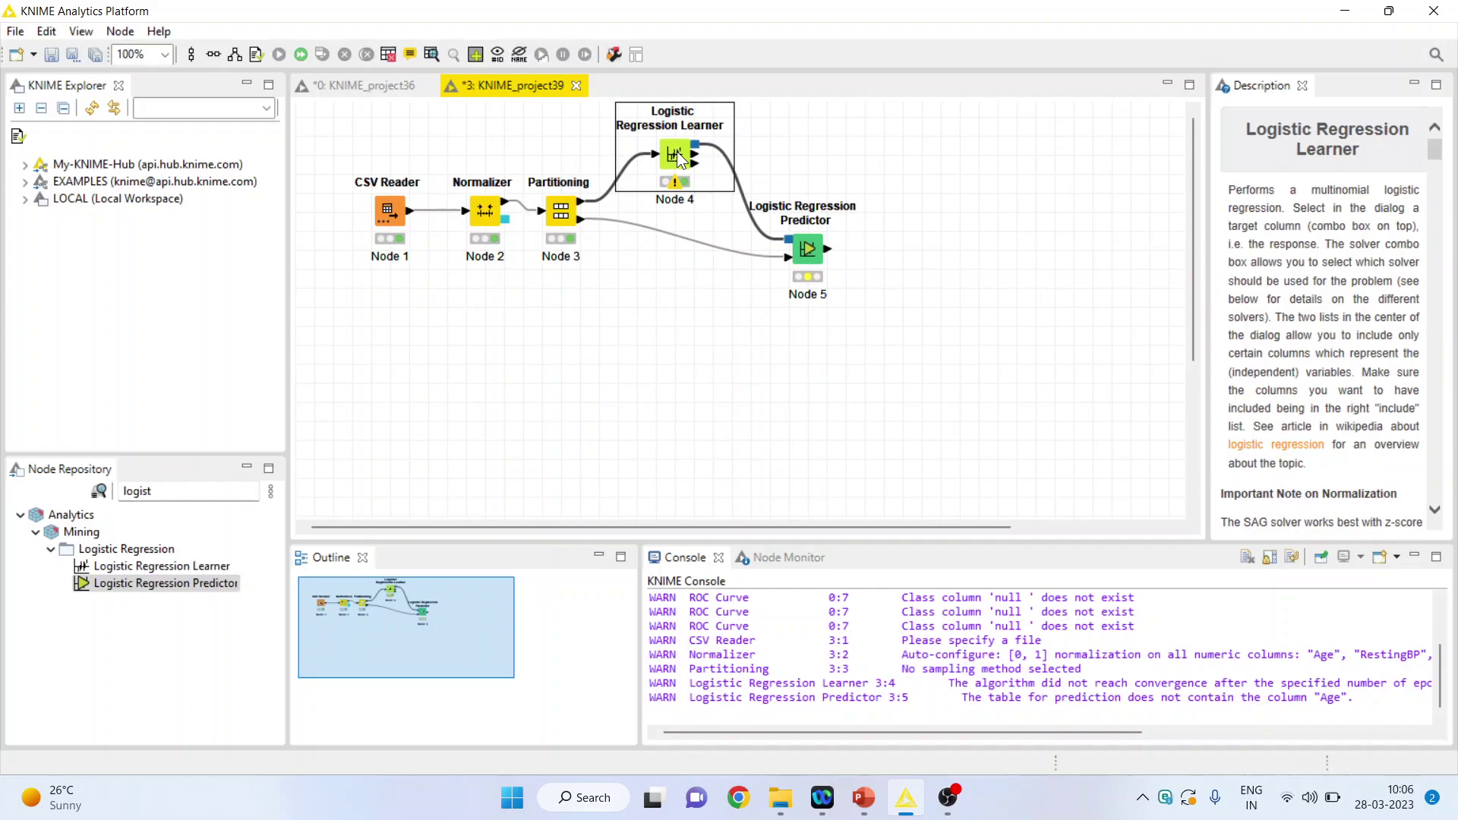
# - Configure the Logistic Regression Predictor with custom column name Prediction (HeartDisease) and appended predicted probabilities, and execute it
pyautogui.rightClick(809, 259)
pyautogui.click(862, 261)
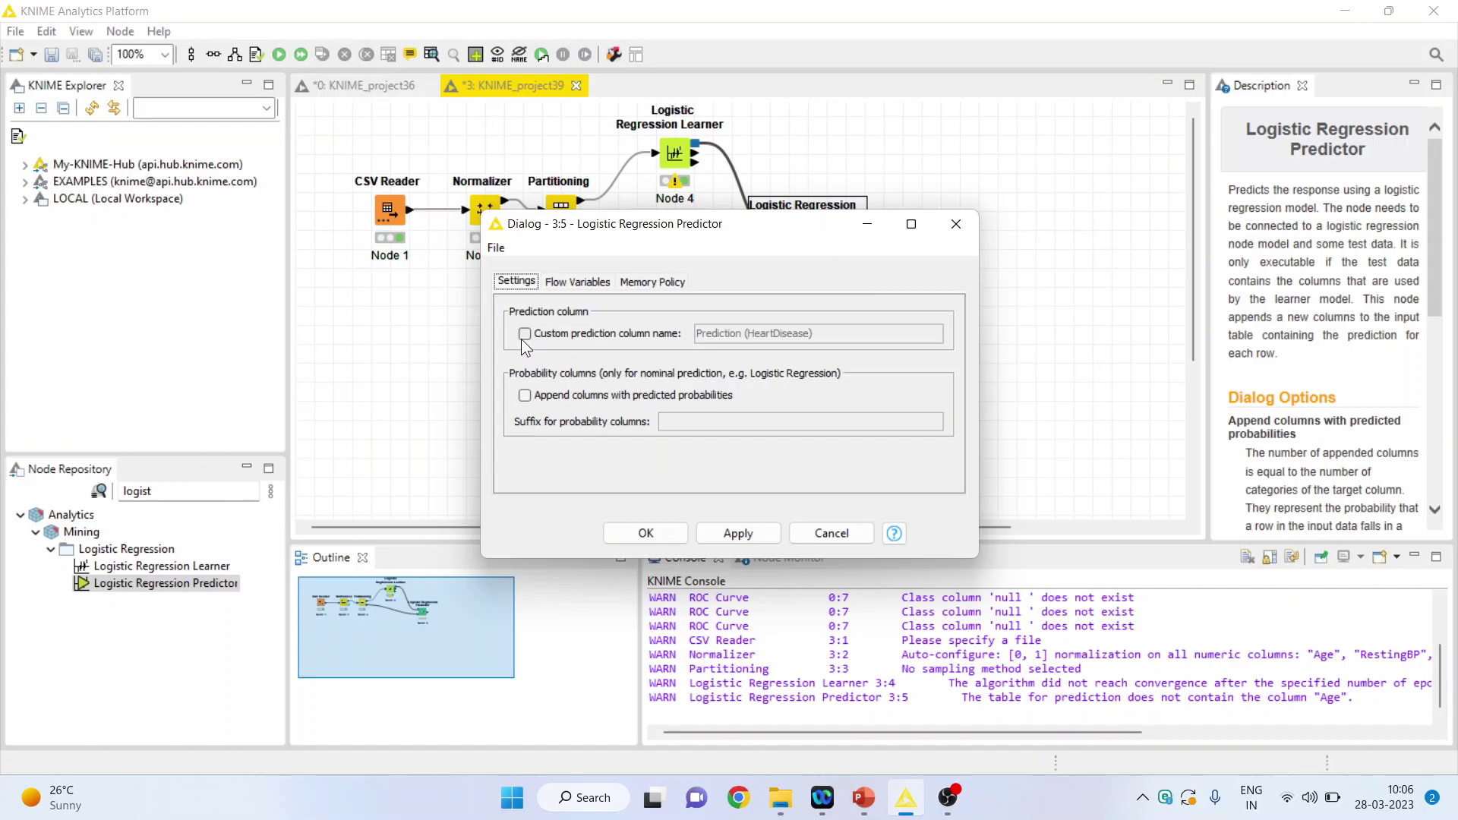
pyautogui.click(524, 334)
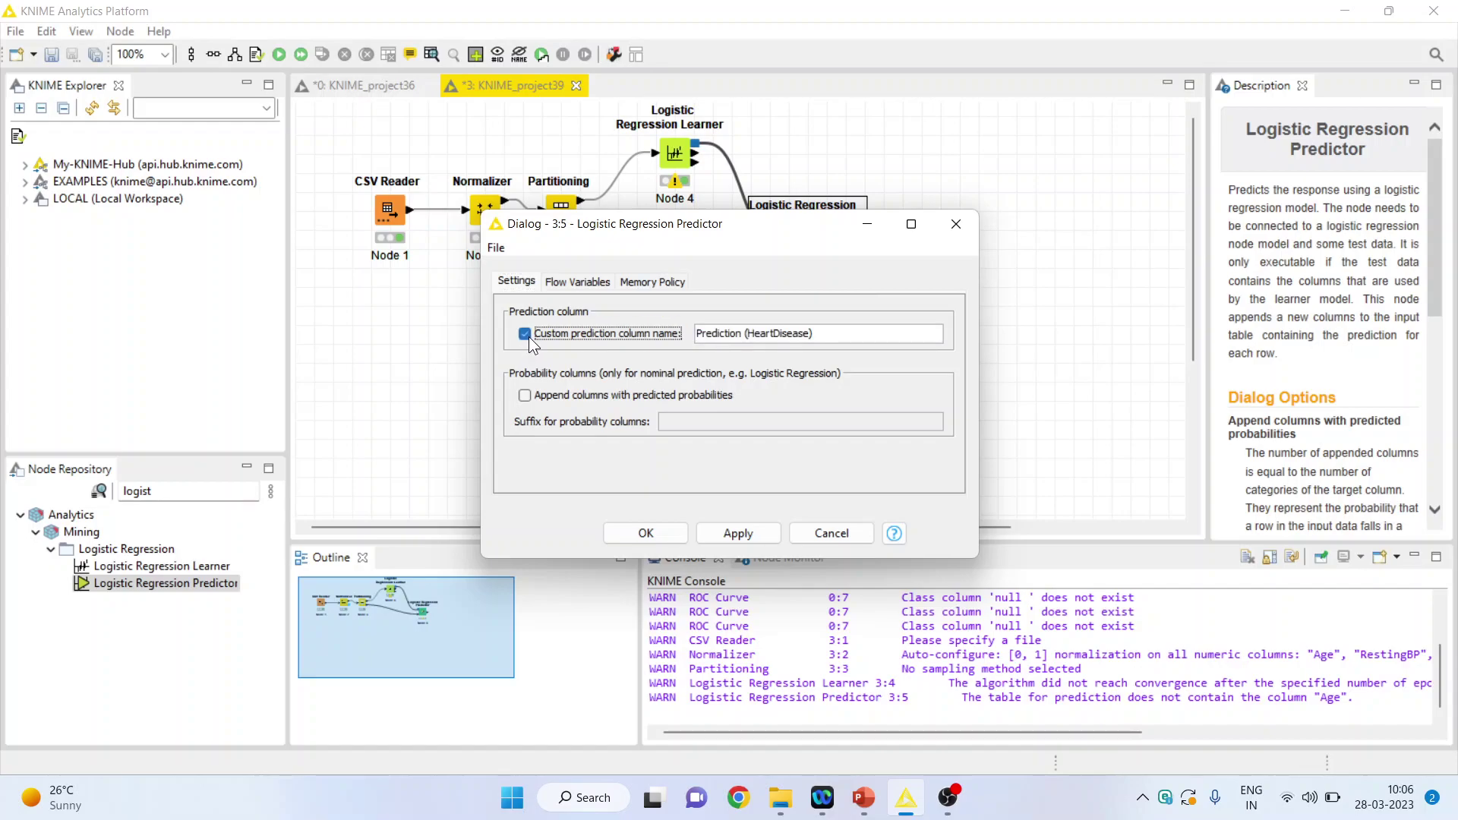
pyautogui.click(527, 398)
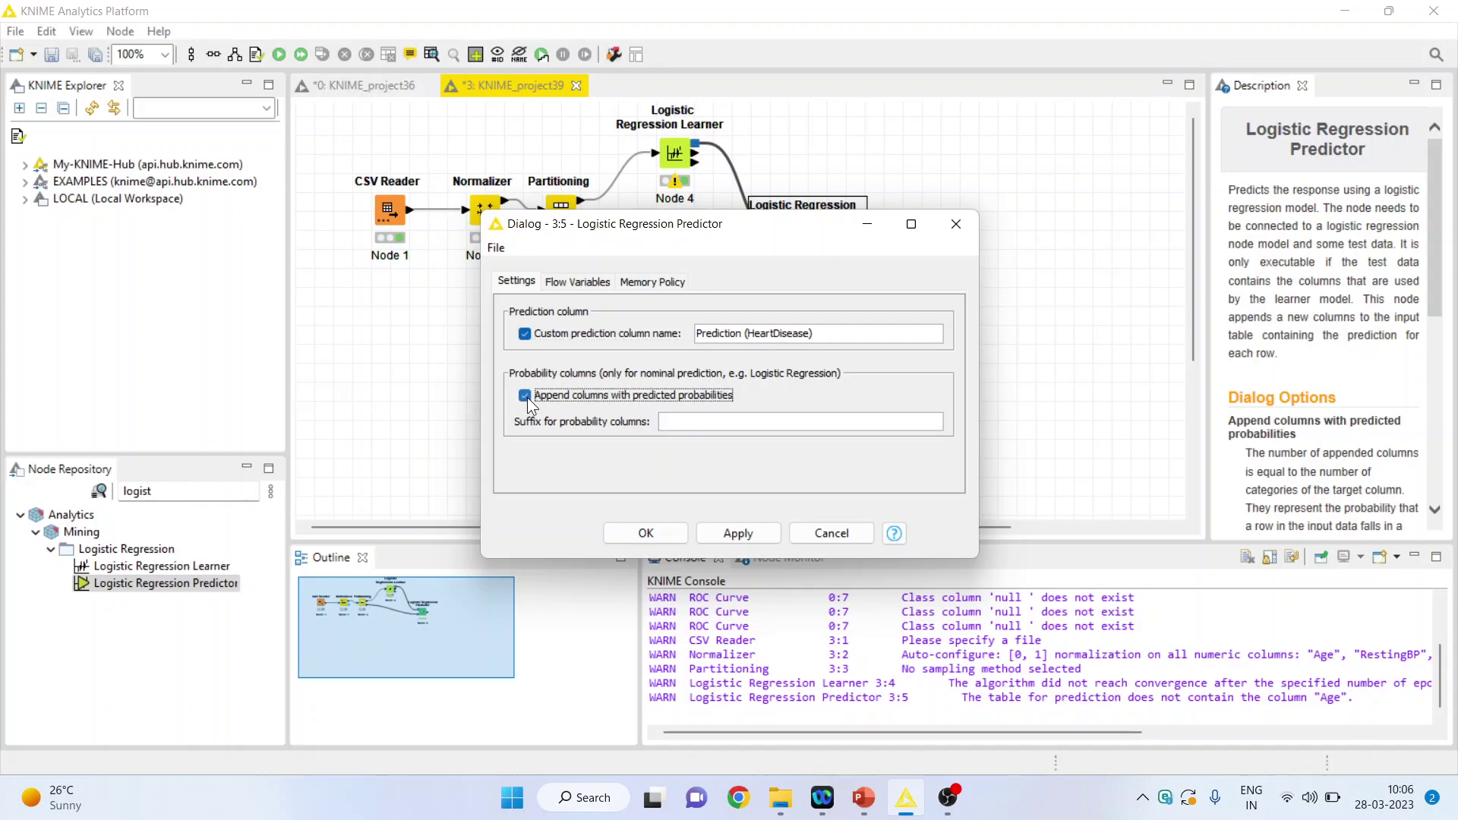
pyautogui.click(646, 533)
pyautogui.rightClick(803, 253)
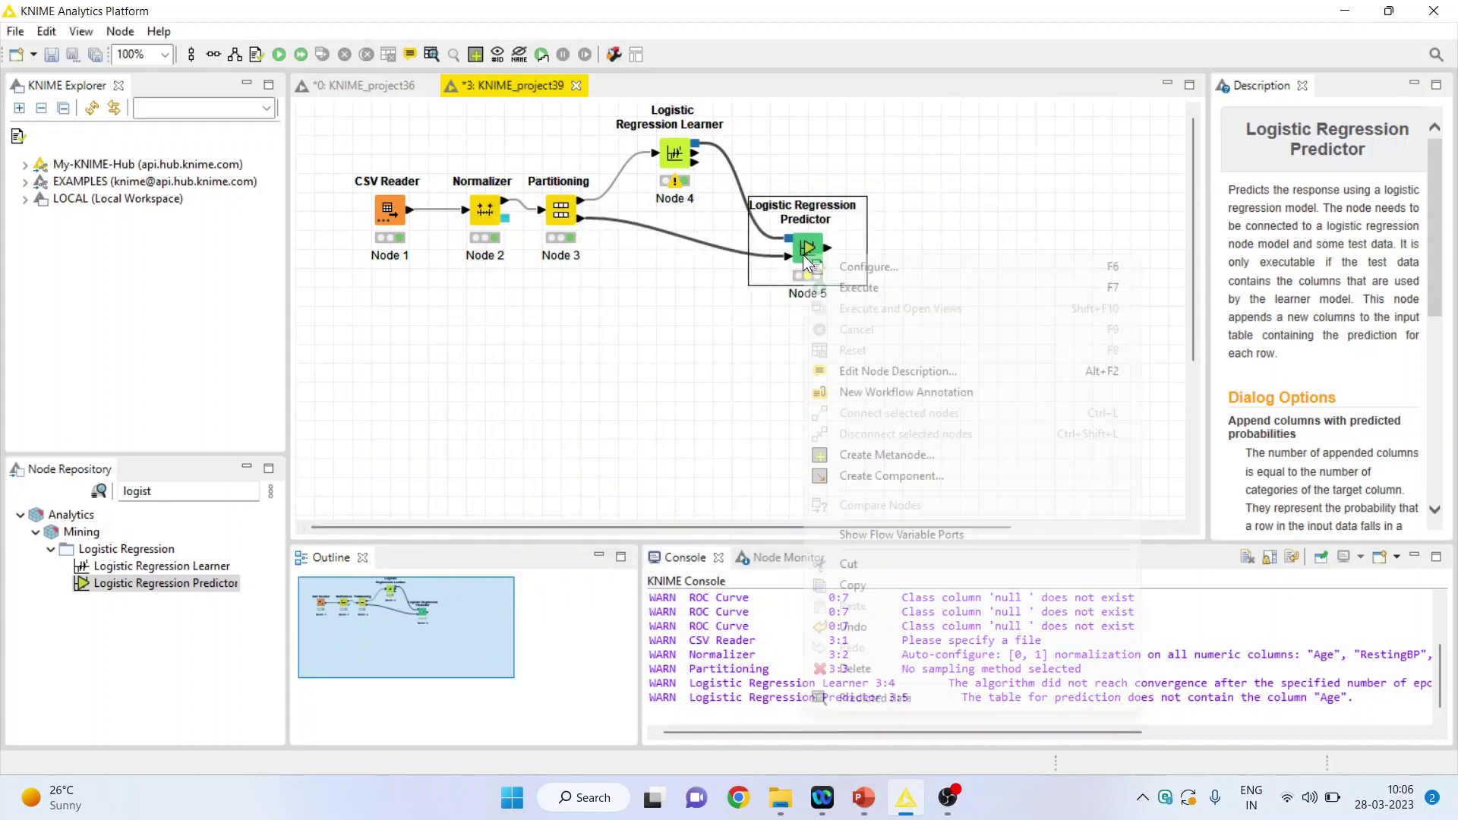
pyautogui.click(858, 287)
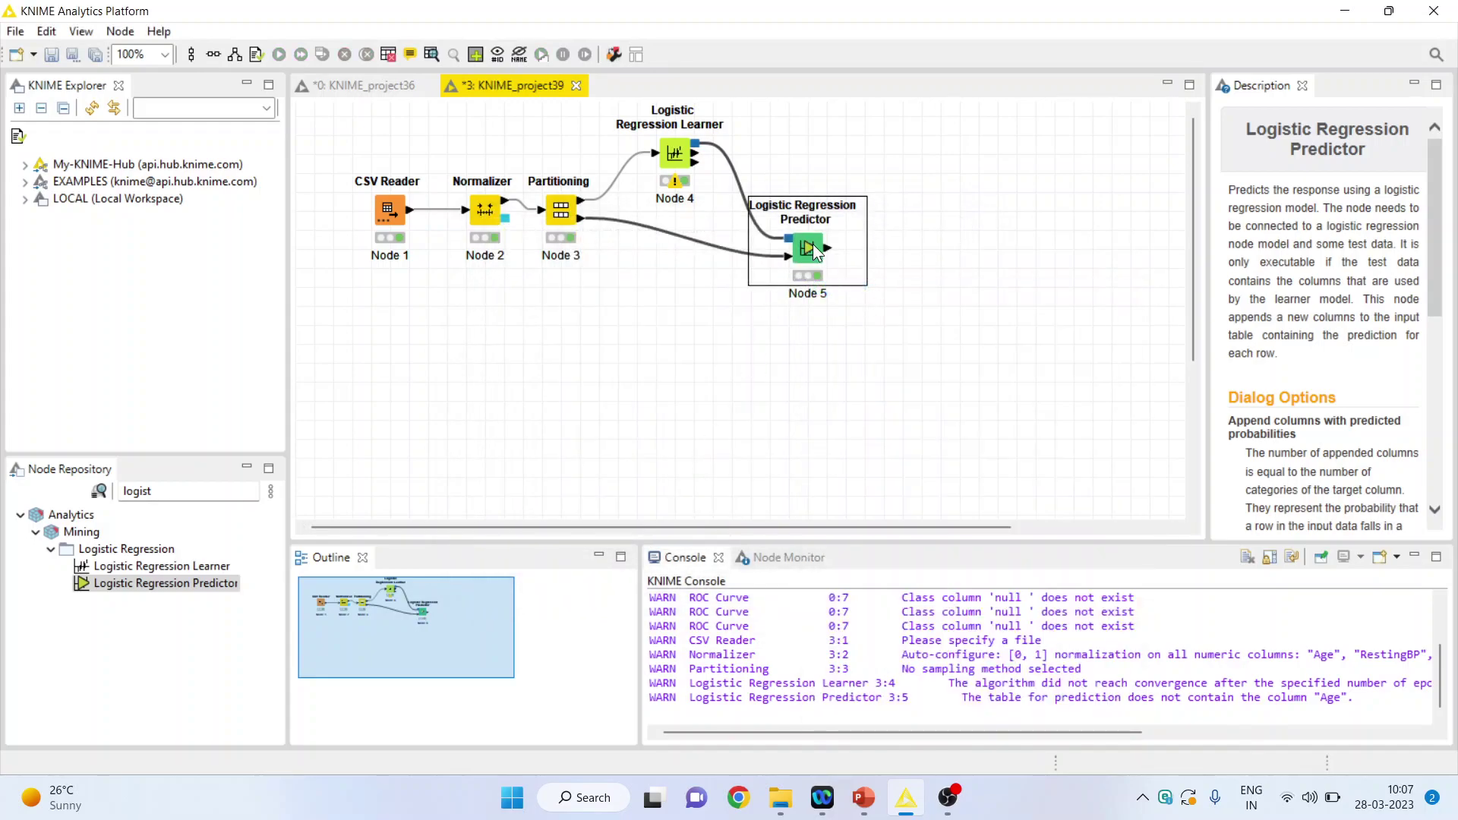
# - Examine the predictor's predicted data, comparing HeartDisease with the widened probability columns
pyautogui.rightClick(813, 249)
pyautogui.click(908, 687)
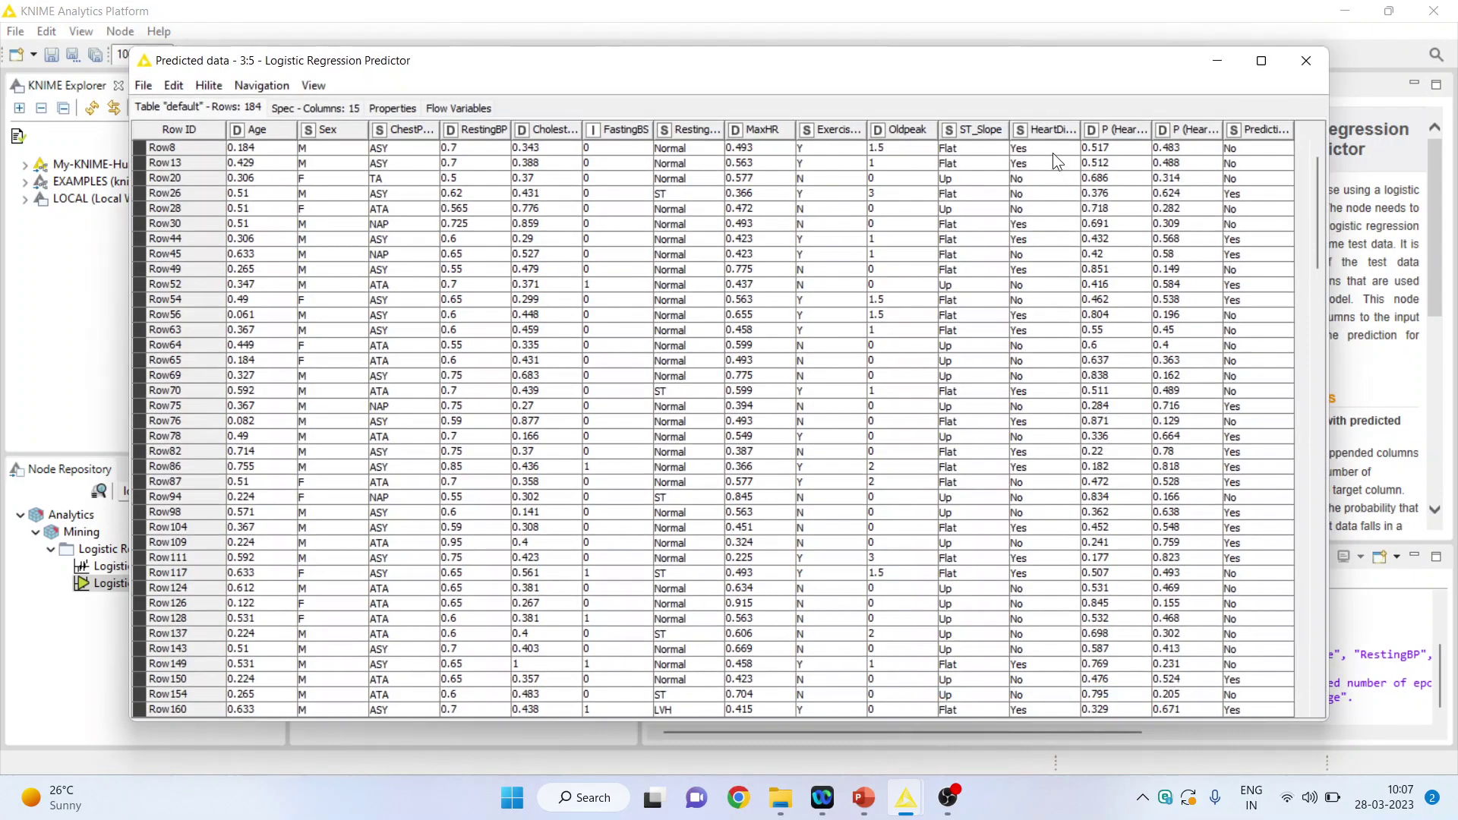
pyautogui.moveTo(1053, 153); pyautogui.dragTo(1056, 238)
pyautogui.moveTo(1080, 133); pyautogui.dragTo(1300, 129)
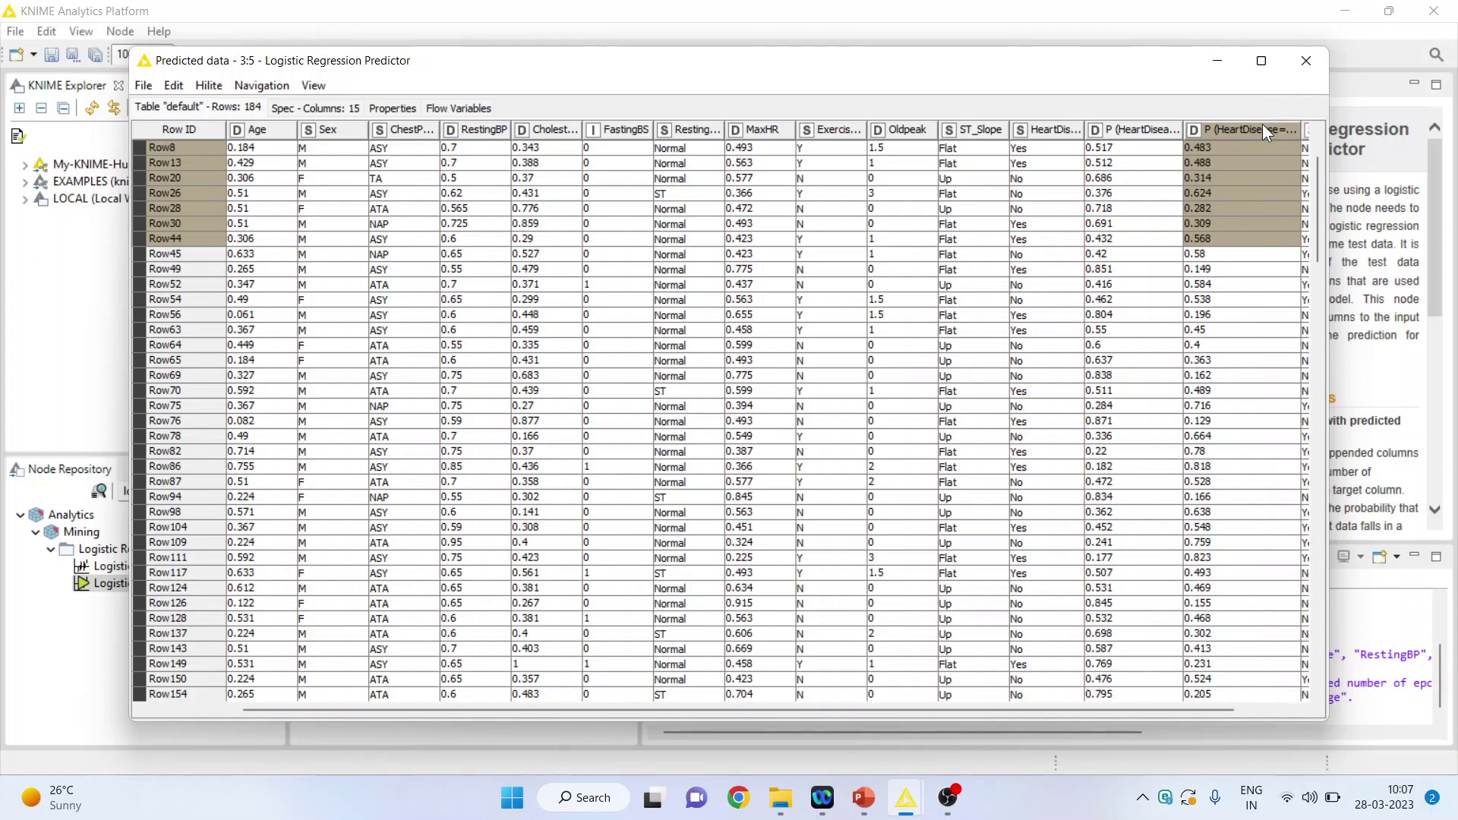
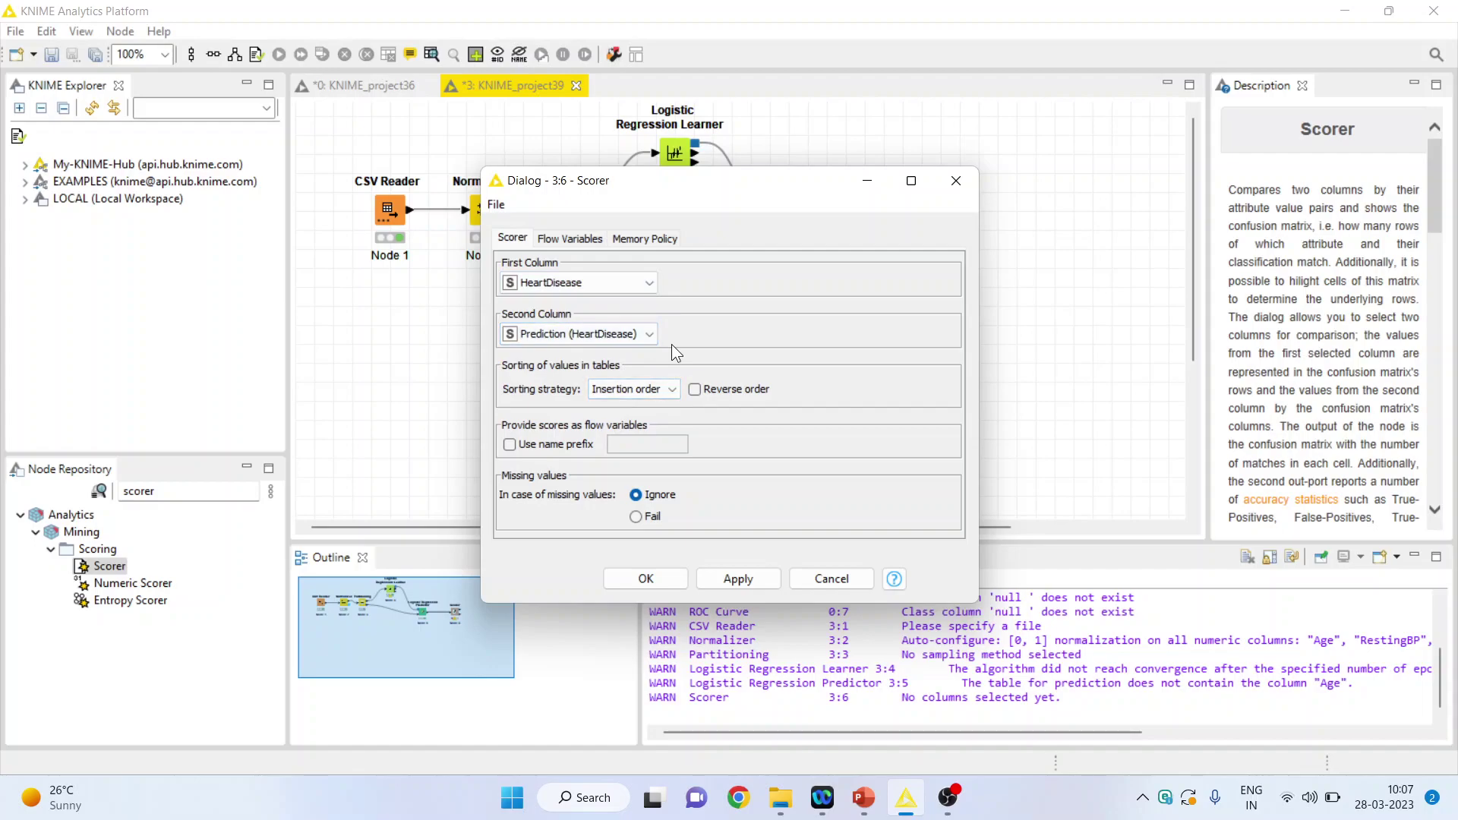
# - Accept the Scorer configuration comparing HeartDisease with Prediction (HeartDisease), and execute the node
pyautogui.click(663, 575)
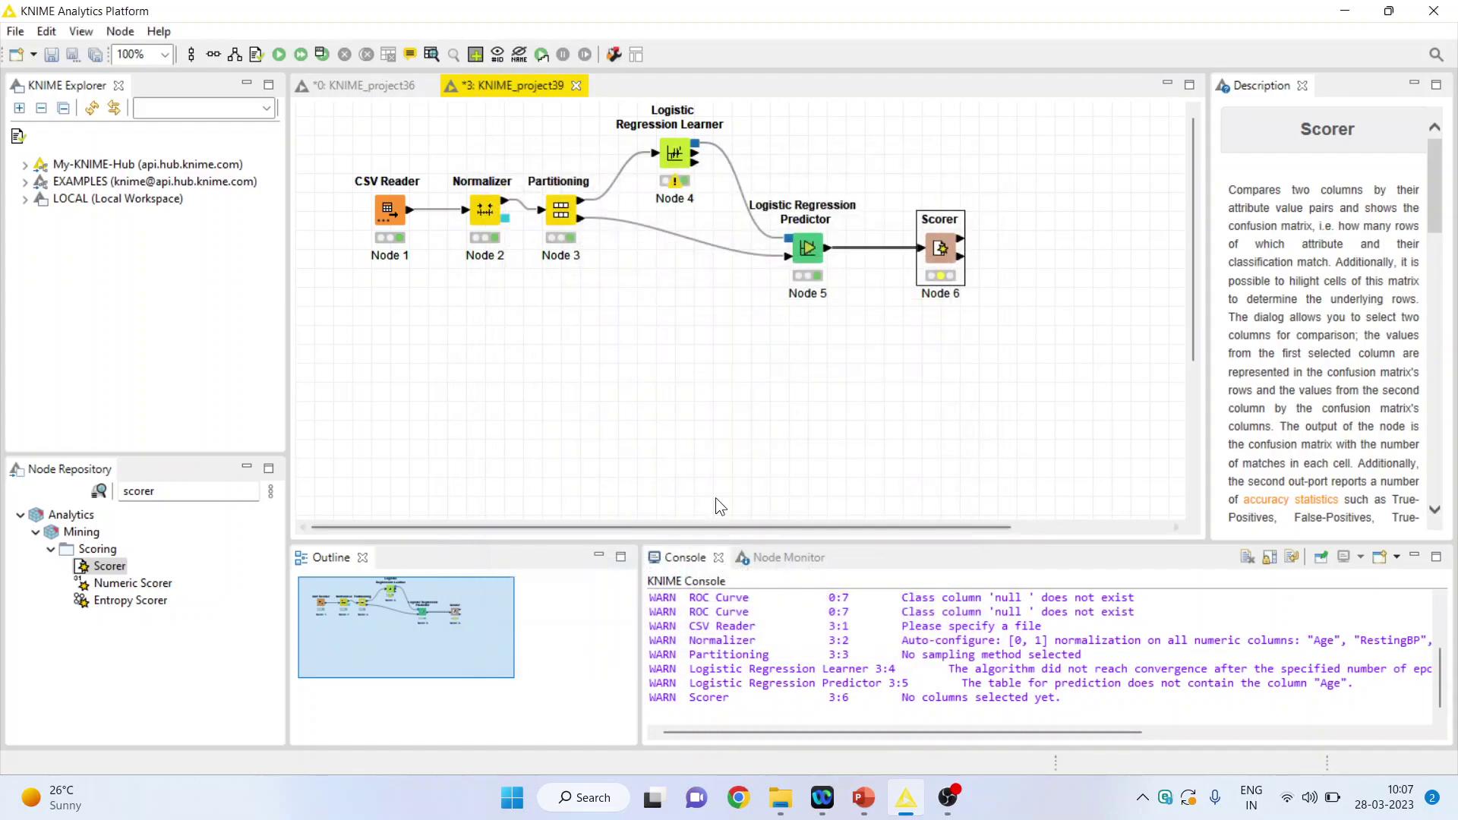
pyautogui.rightClick(938, 256)
pyautogui.click(986, 287)
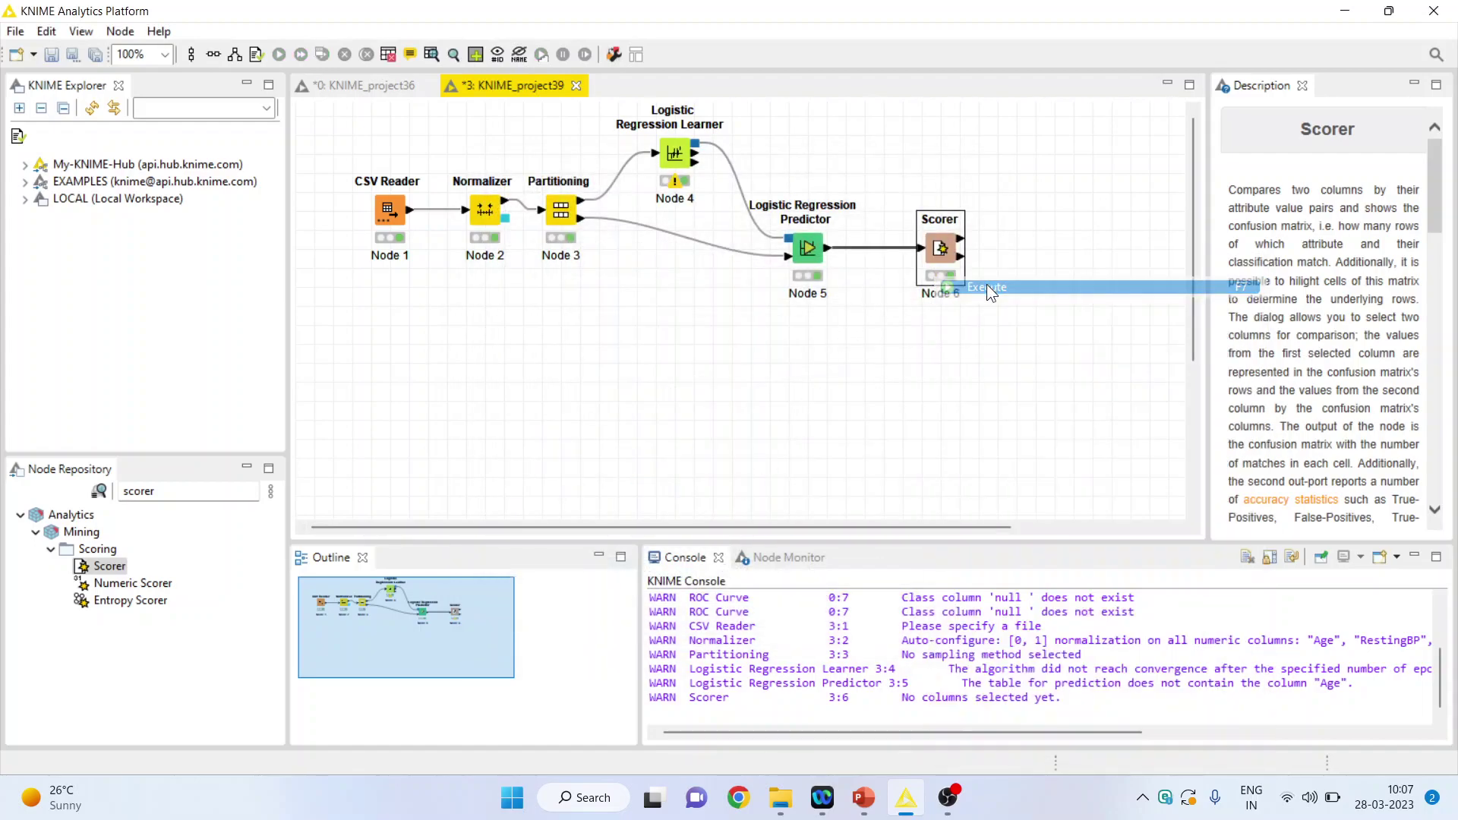
# - Examine each of the four cells in the Scorer's confusion matrix, and close the table
pyautogui.rightClick(939, 247)
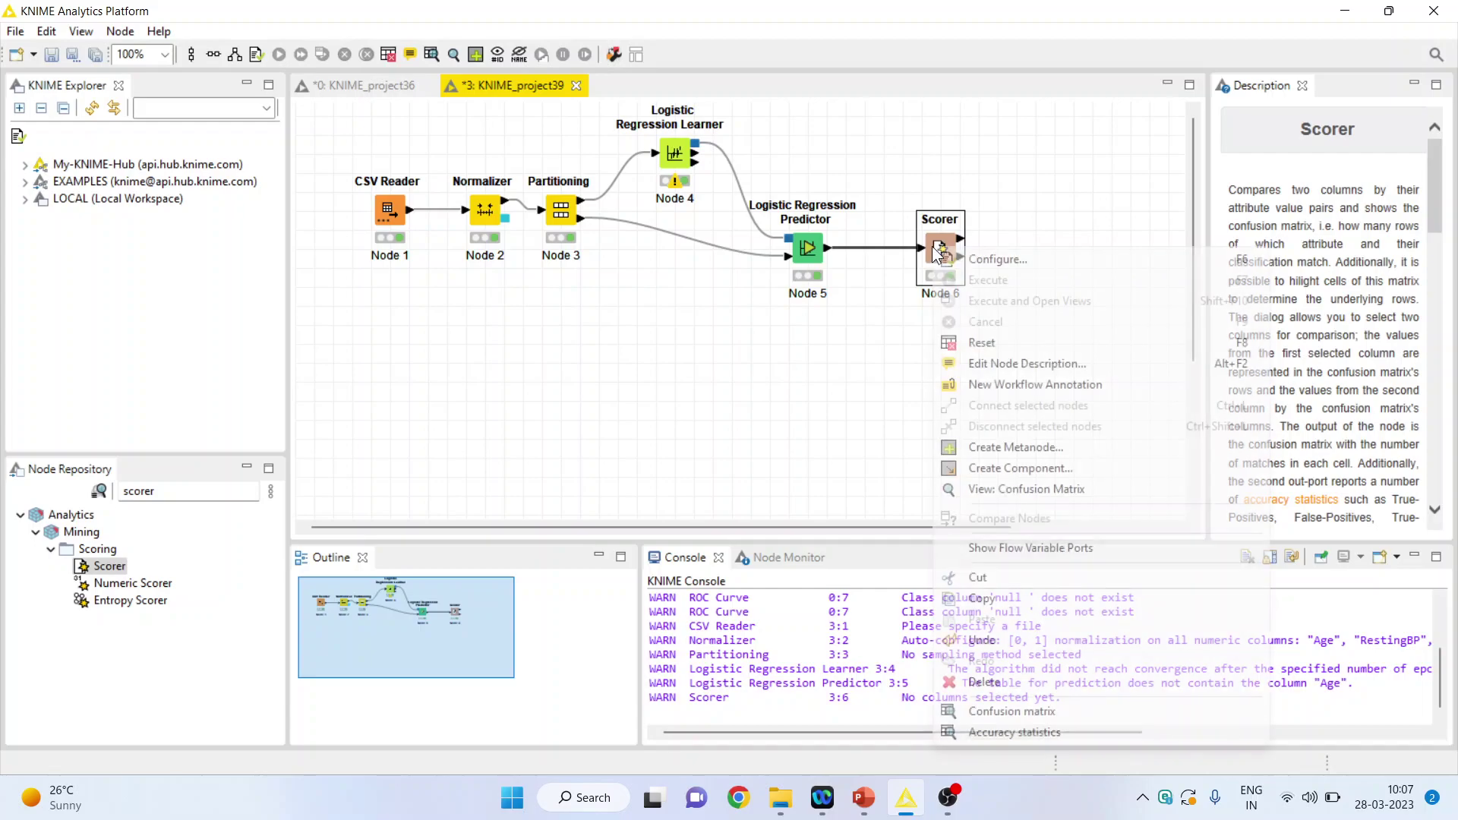
pyautogui.click(1055, 707)
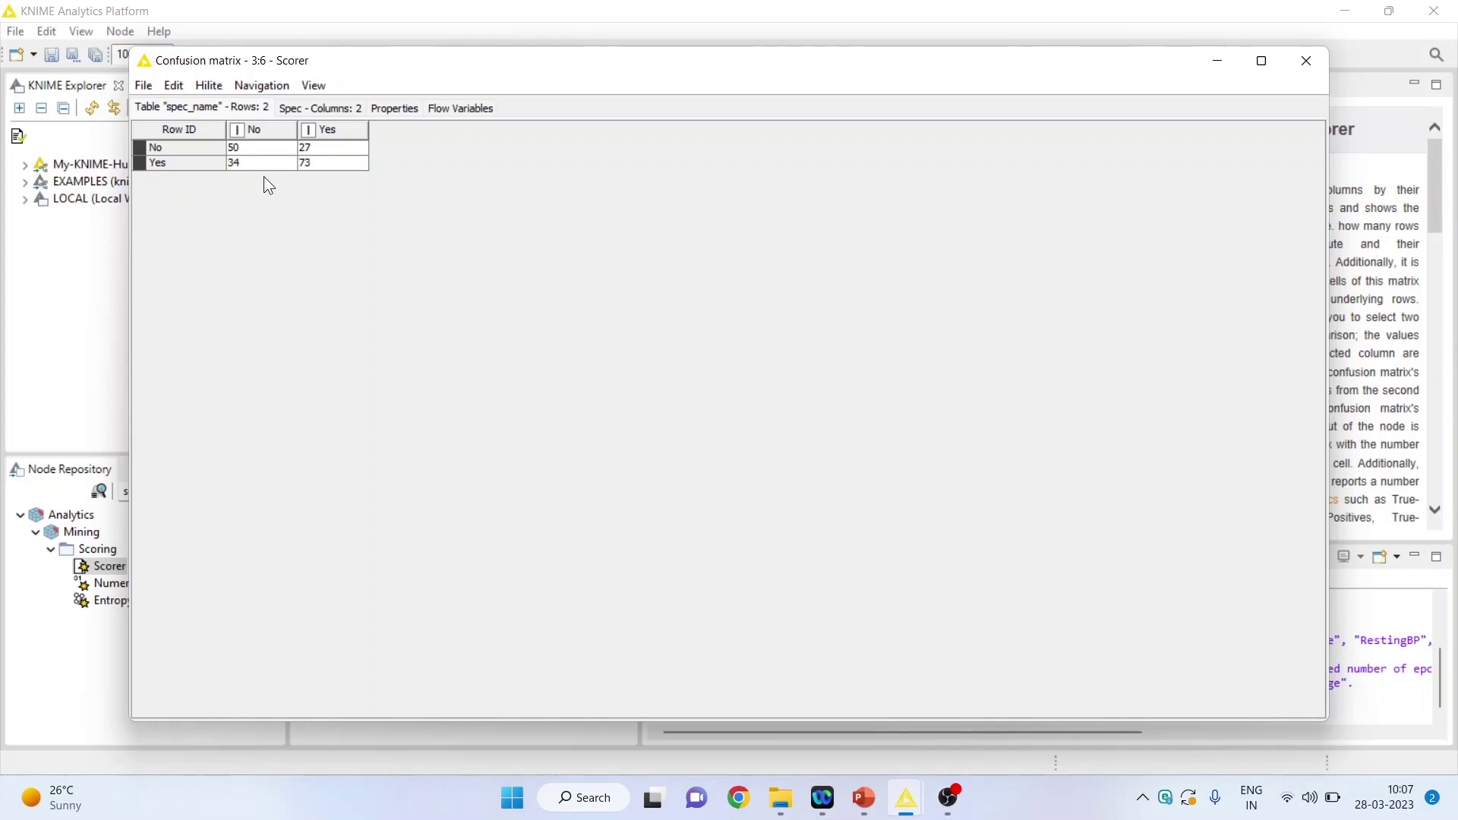
pyautogui.click(314, 162)
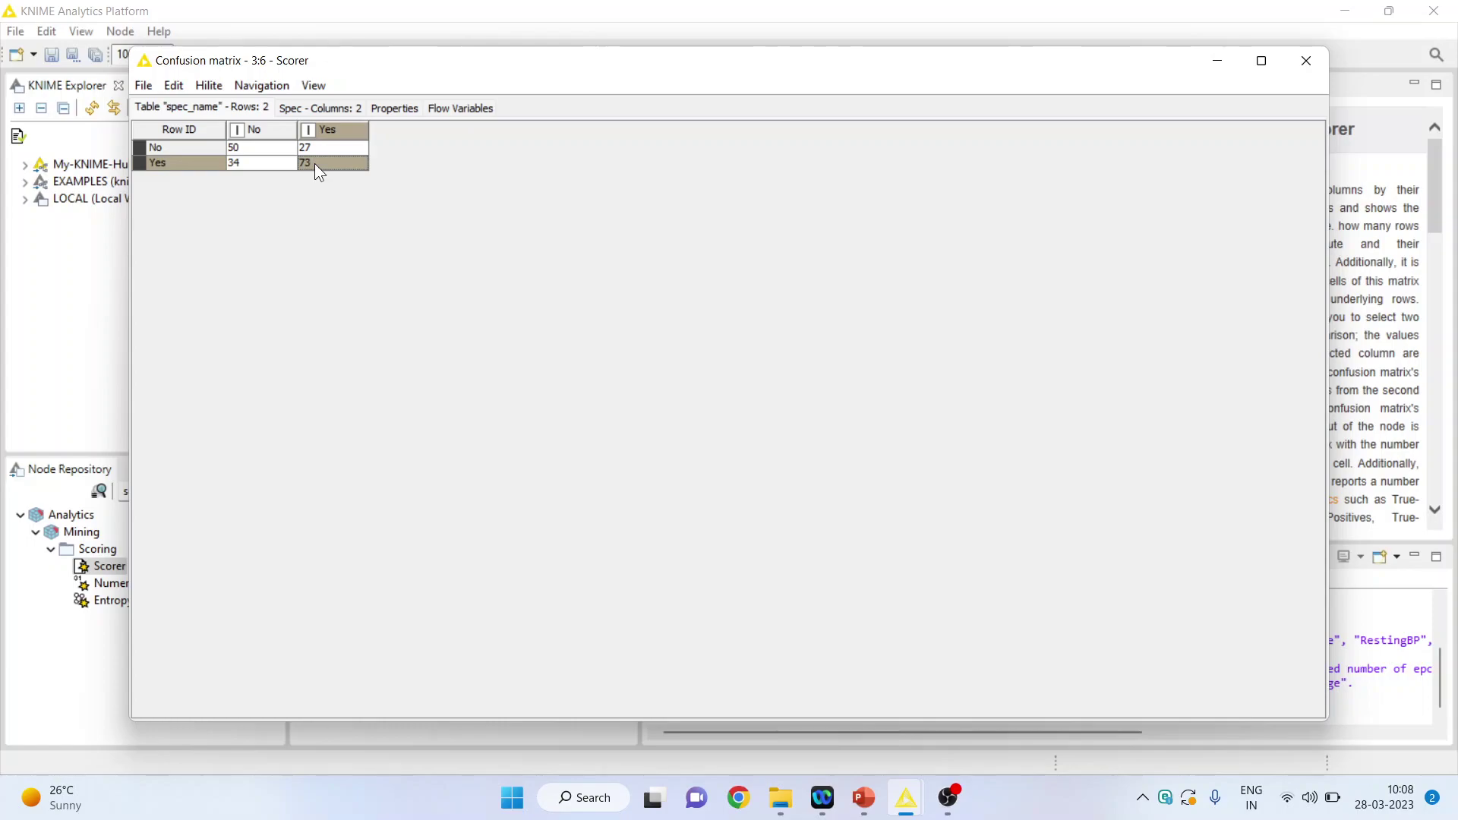
pyautogui.click(258, 149)
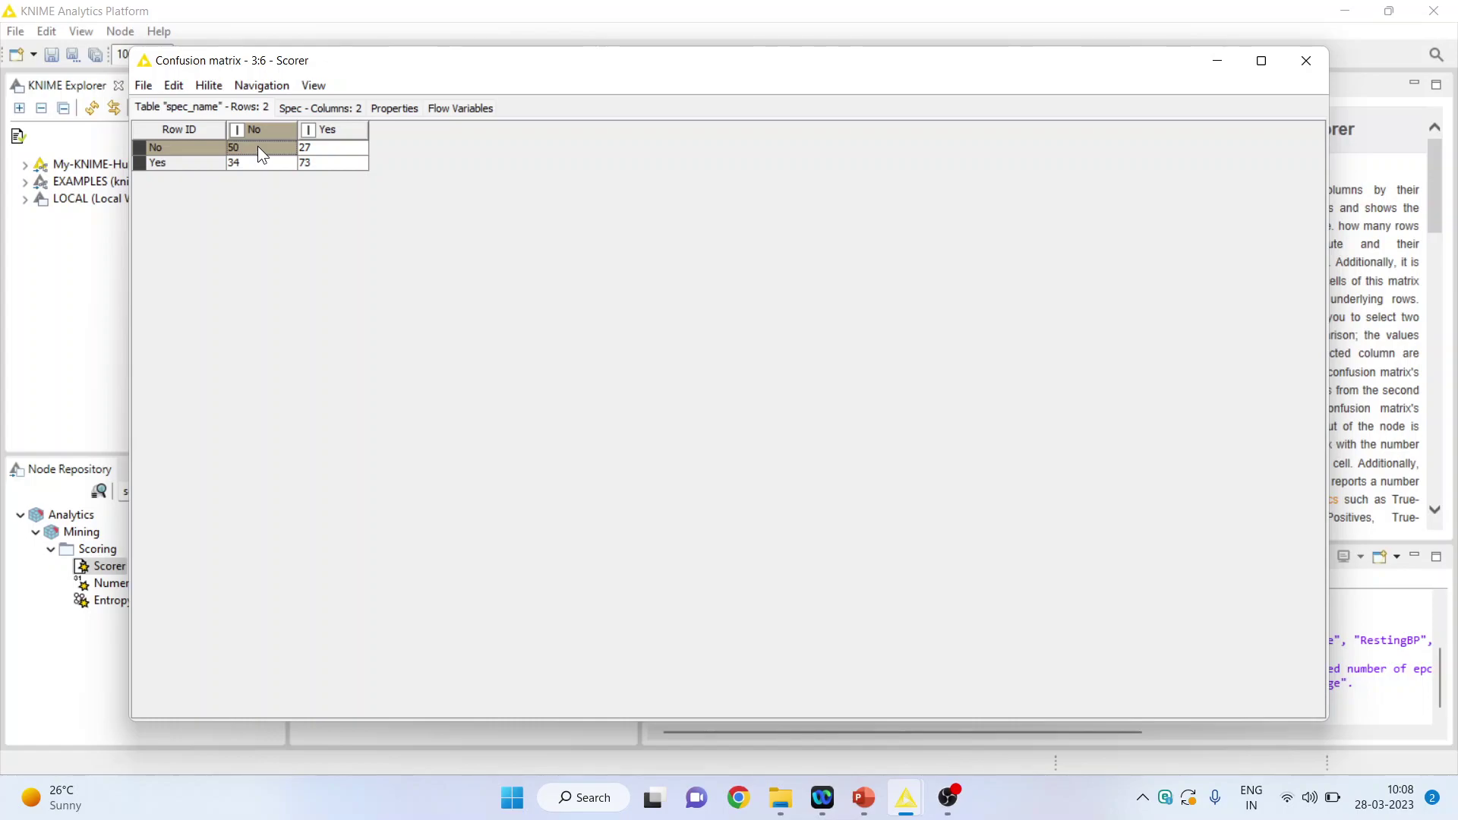
pyautogui.click(247, 163)
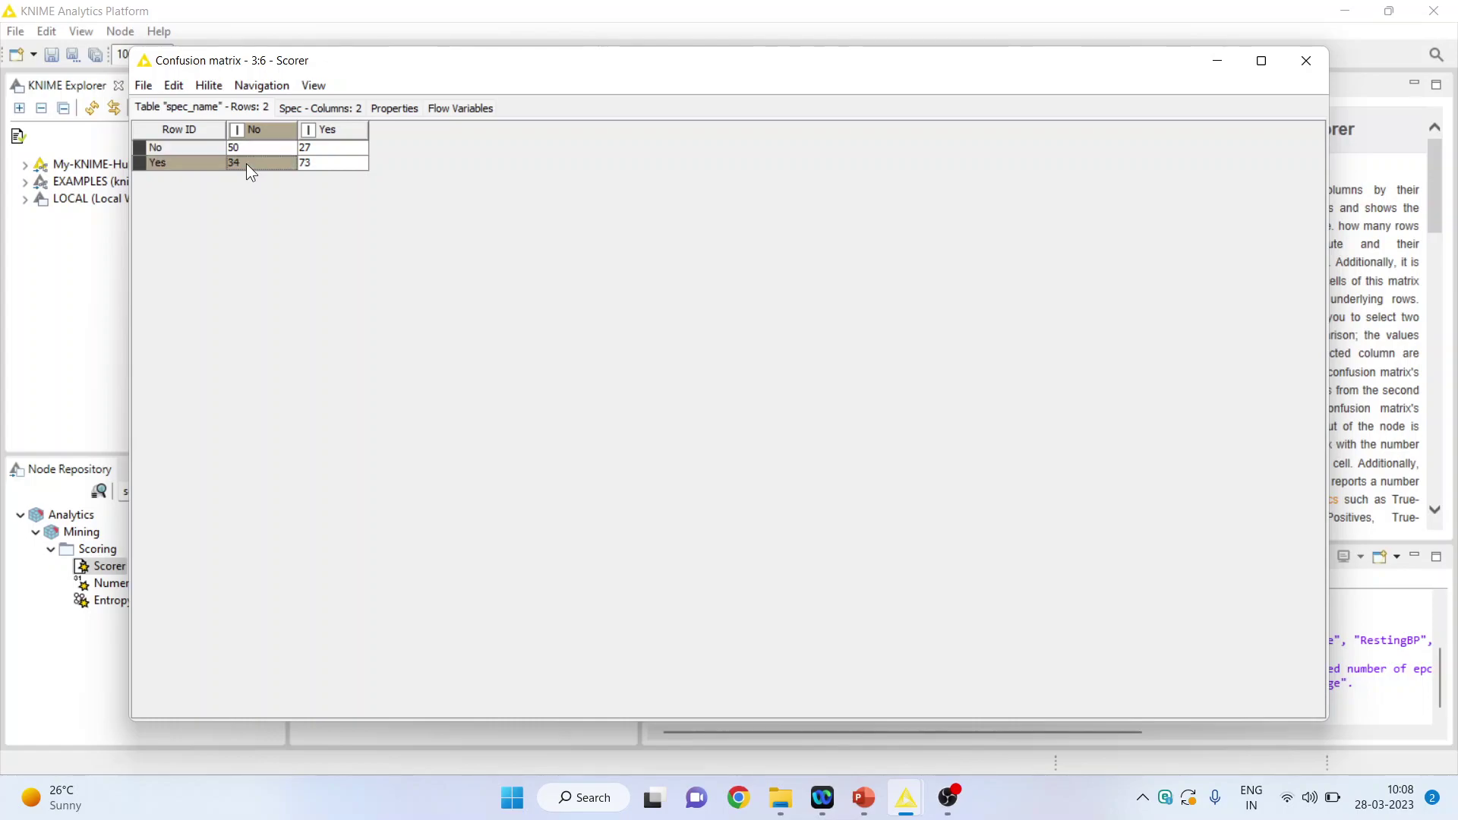
pyautogui.click(345, 149)
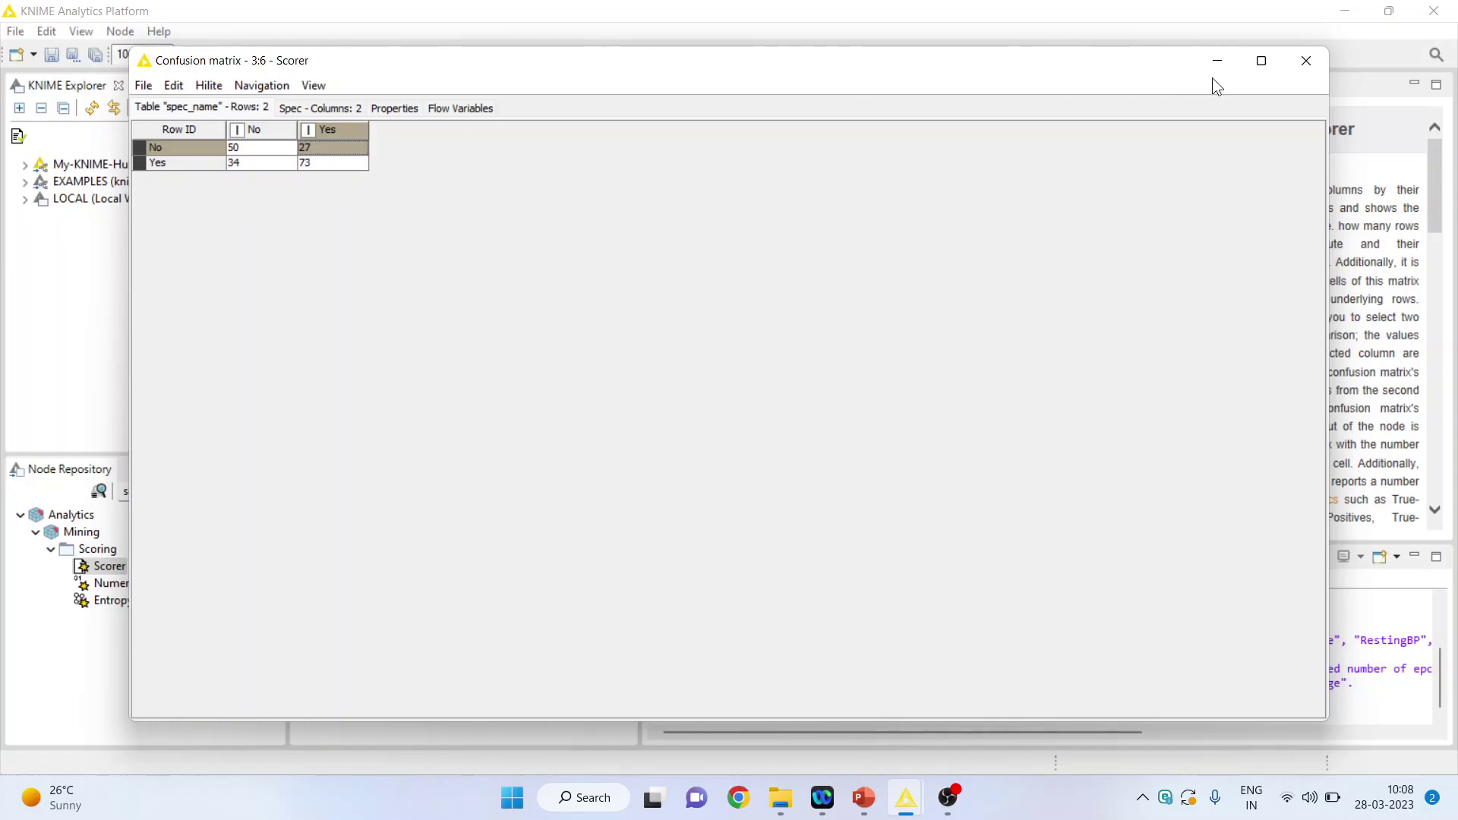
pyautogui.click(1305, 61)
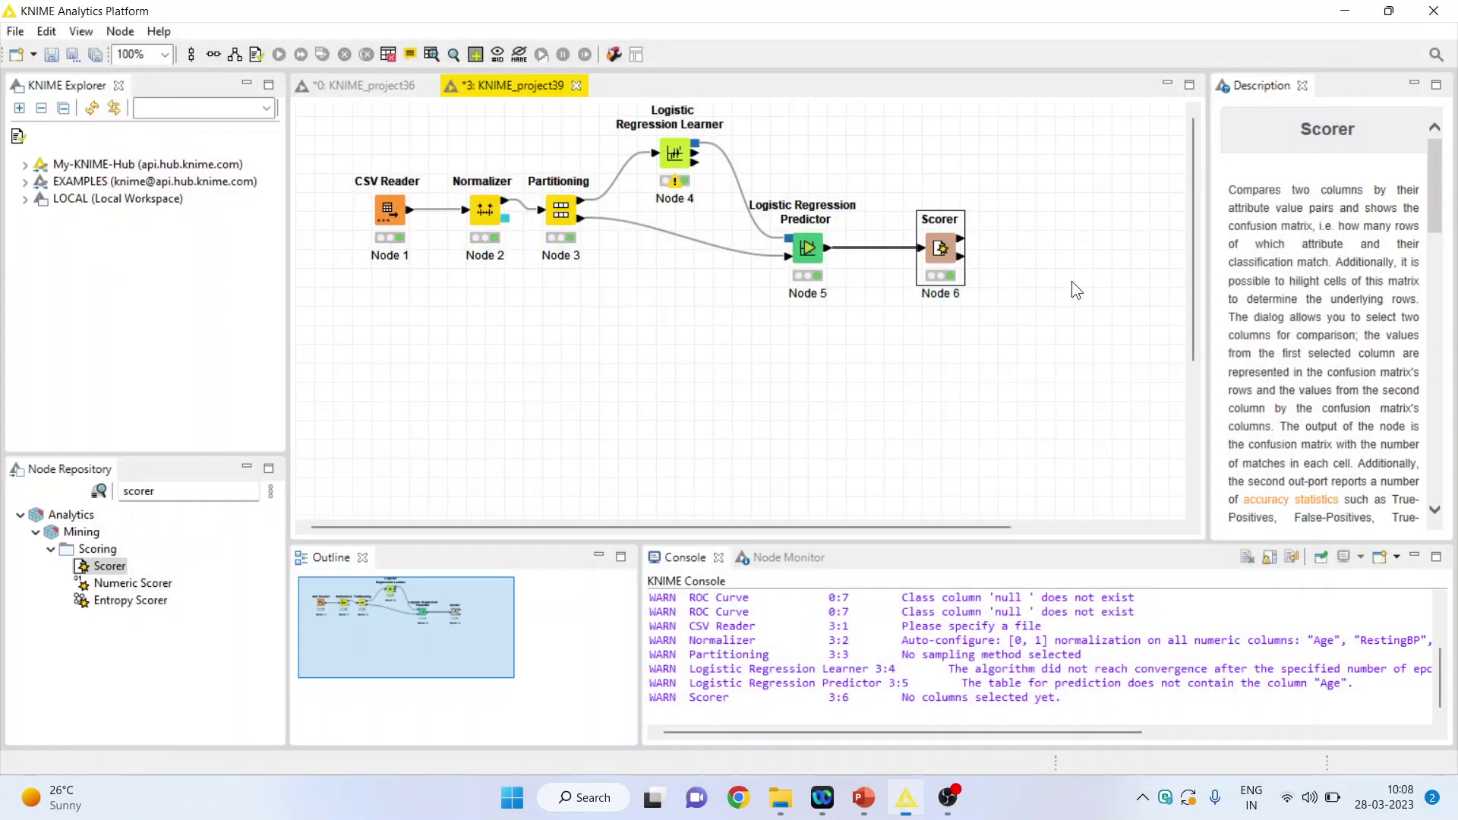
# - Examine the overall accuracy and the per-class measures in the Scorer's accuracy statistics, and close the table
pyautogui.rightClick(946, 253)
pyautogui.click(1036, 737)
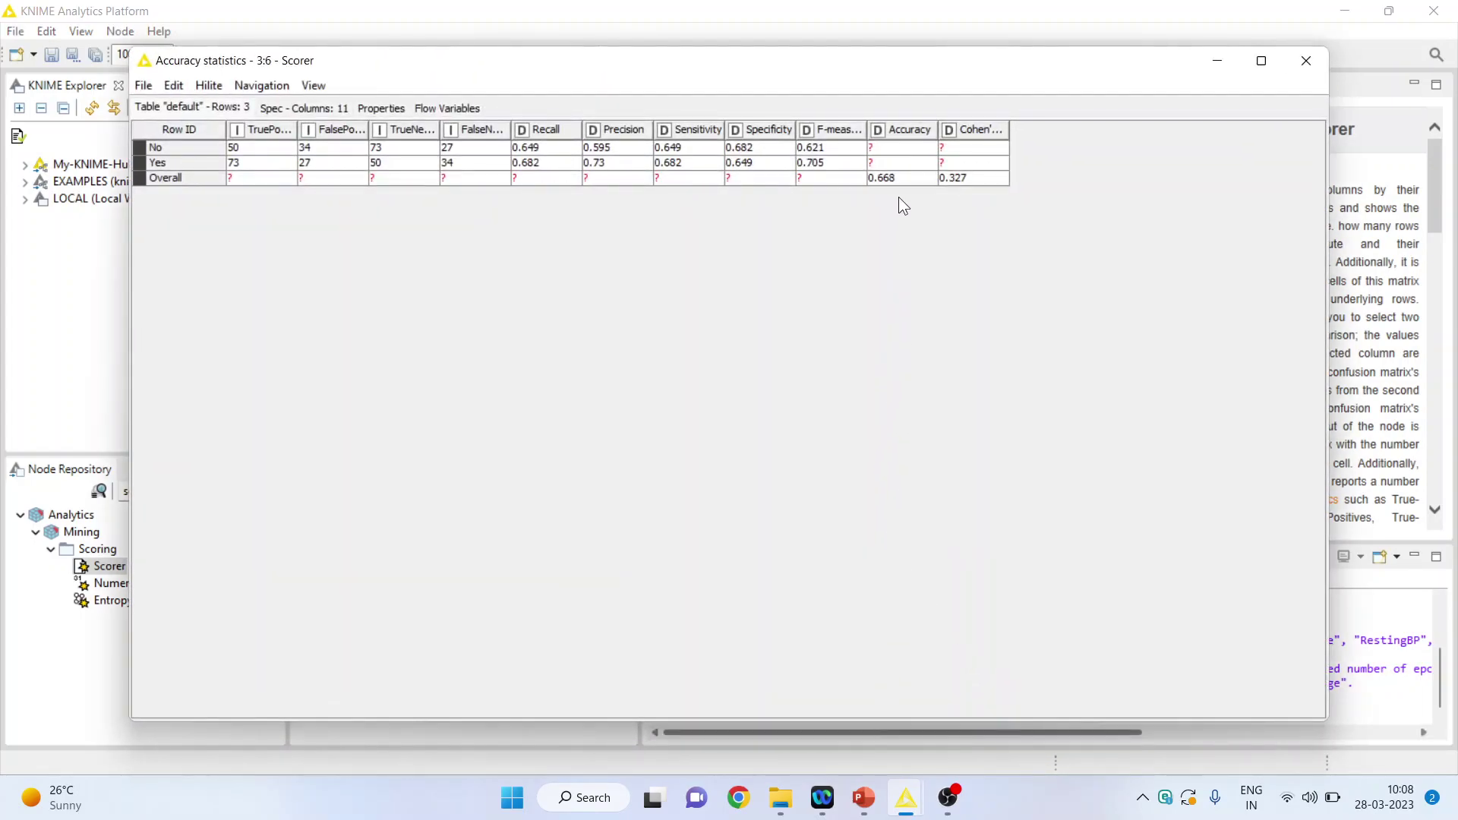
pyautogui.click(900, 181)
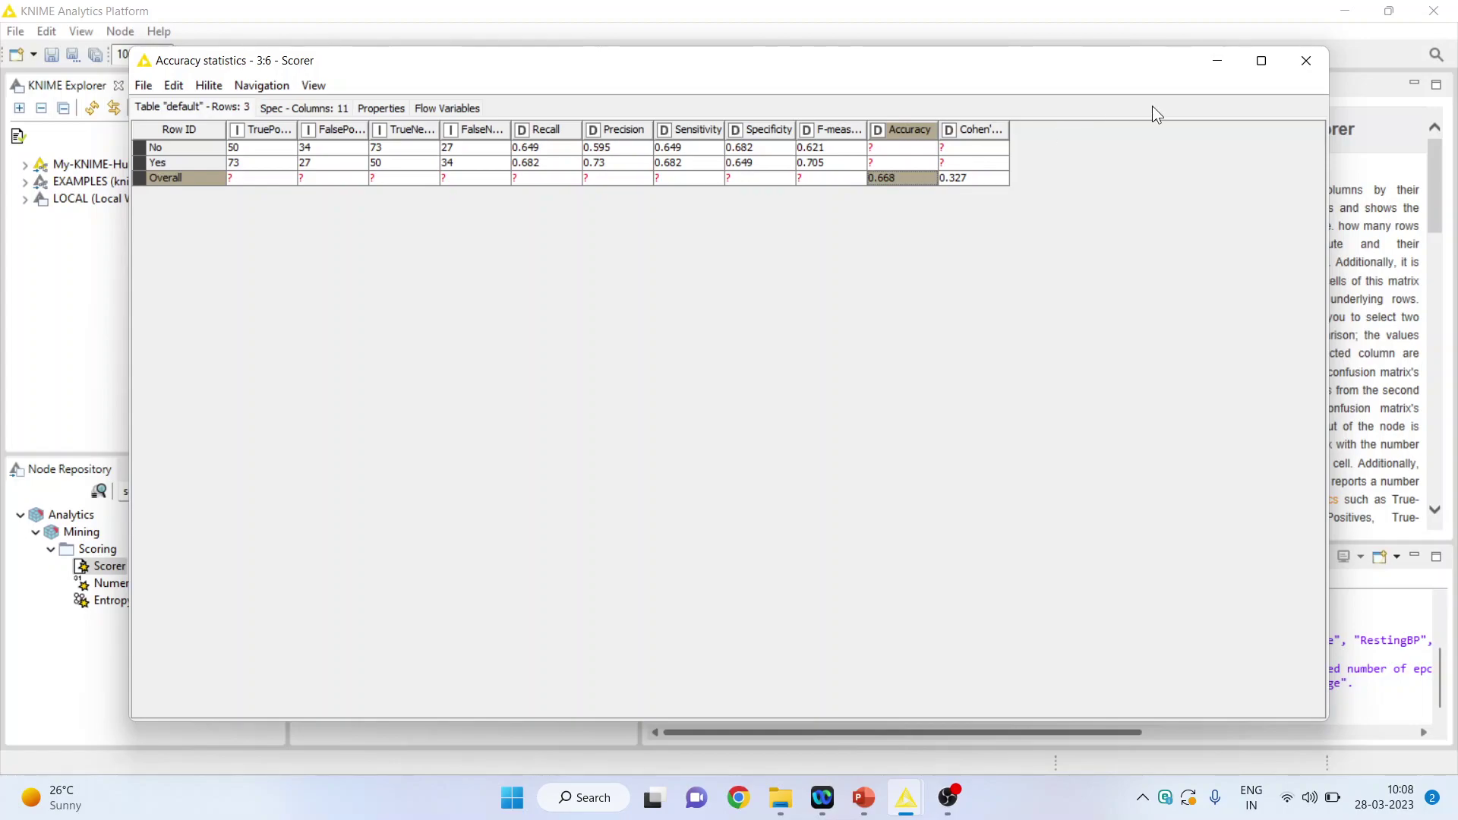
pyautogui.click(425, 126)
pyautogui.click(491, 128)
pyautogui.rightClick(490, 128)
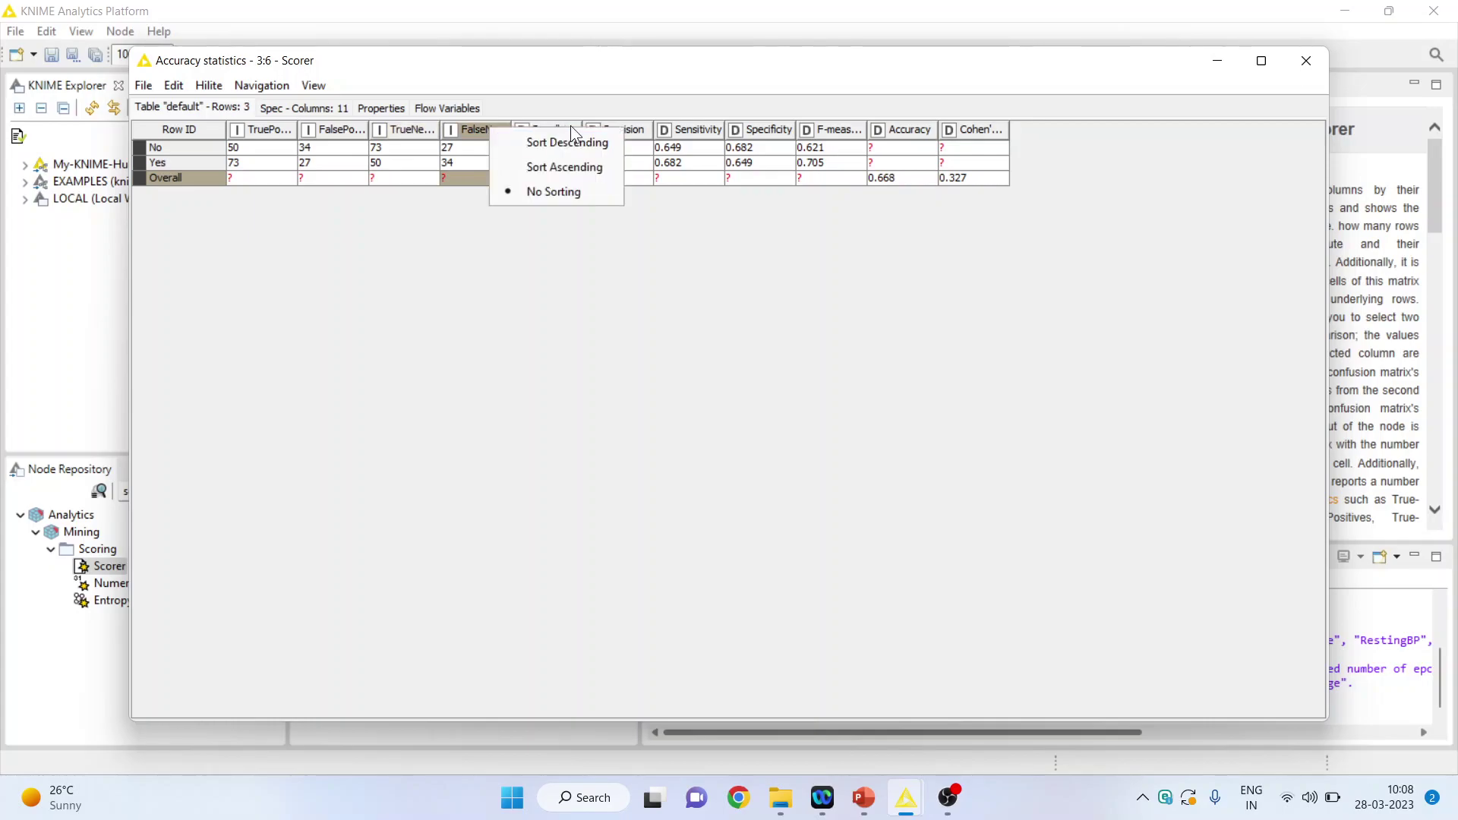
pyautogui.rightClick(633, 129)
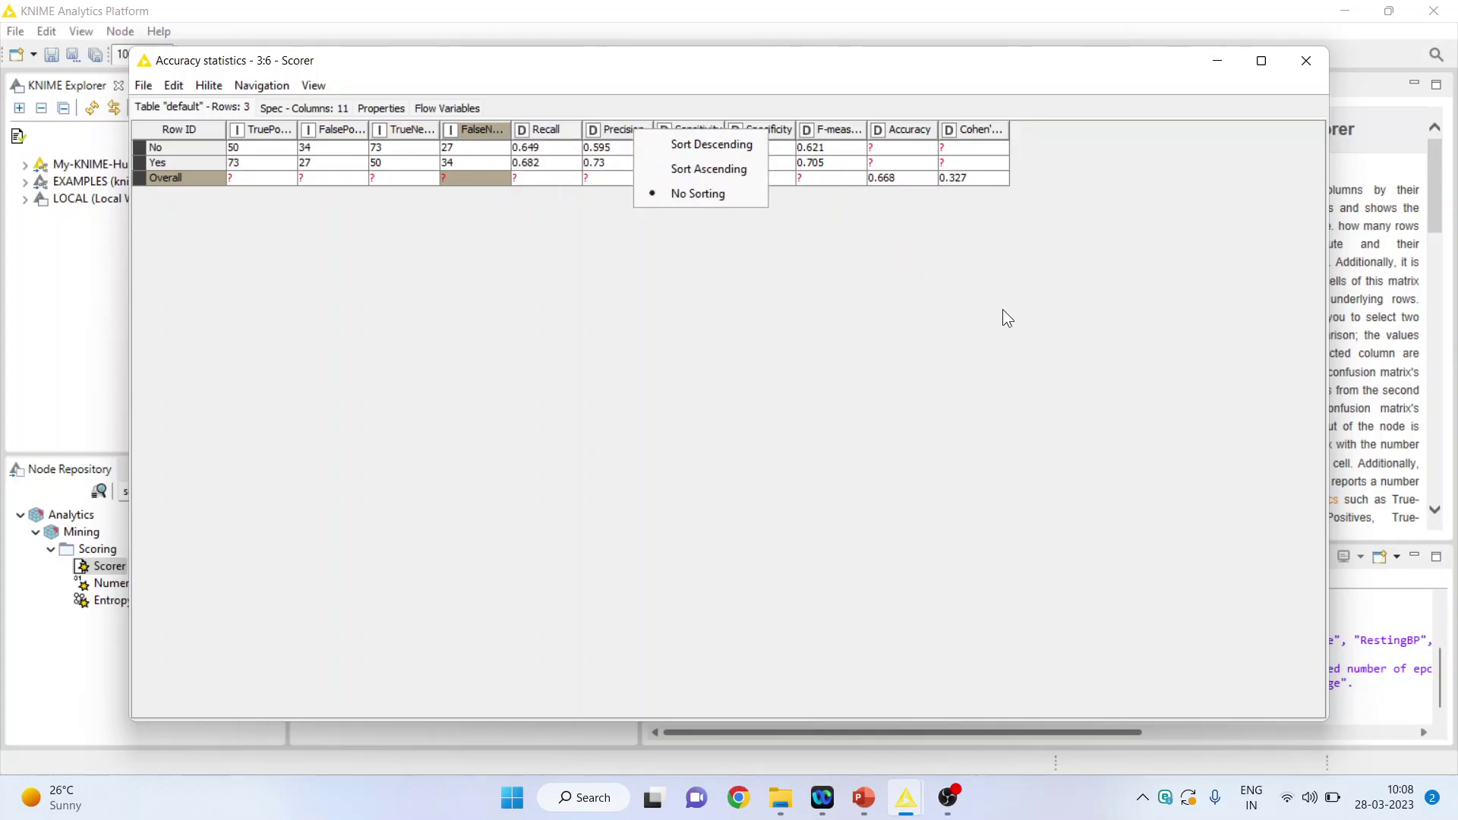
pyautogui.click(1301, 66)
pyautogui.click(1302, 65)
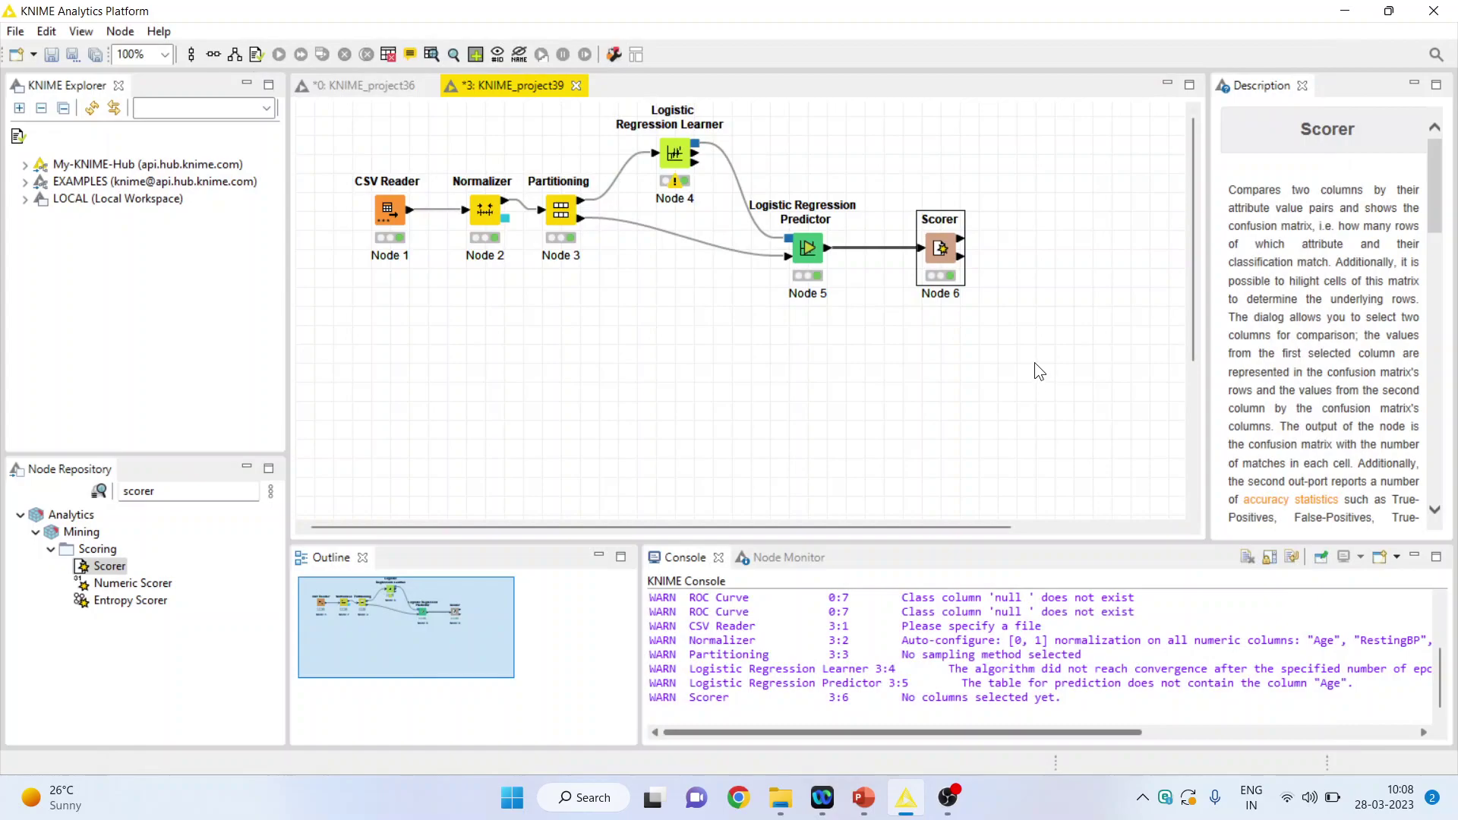
# - Search the node repository for roc, add the JavaScript ROC Curve node, and place it below the Scorer
pyautogui.click(193, 499)
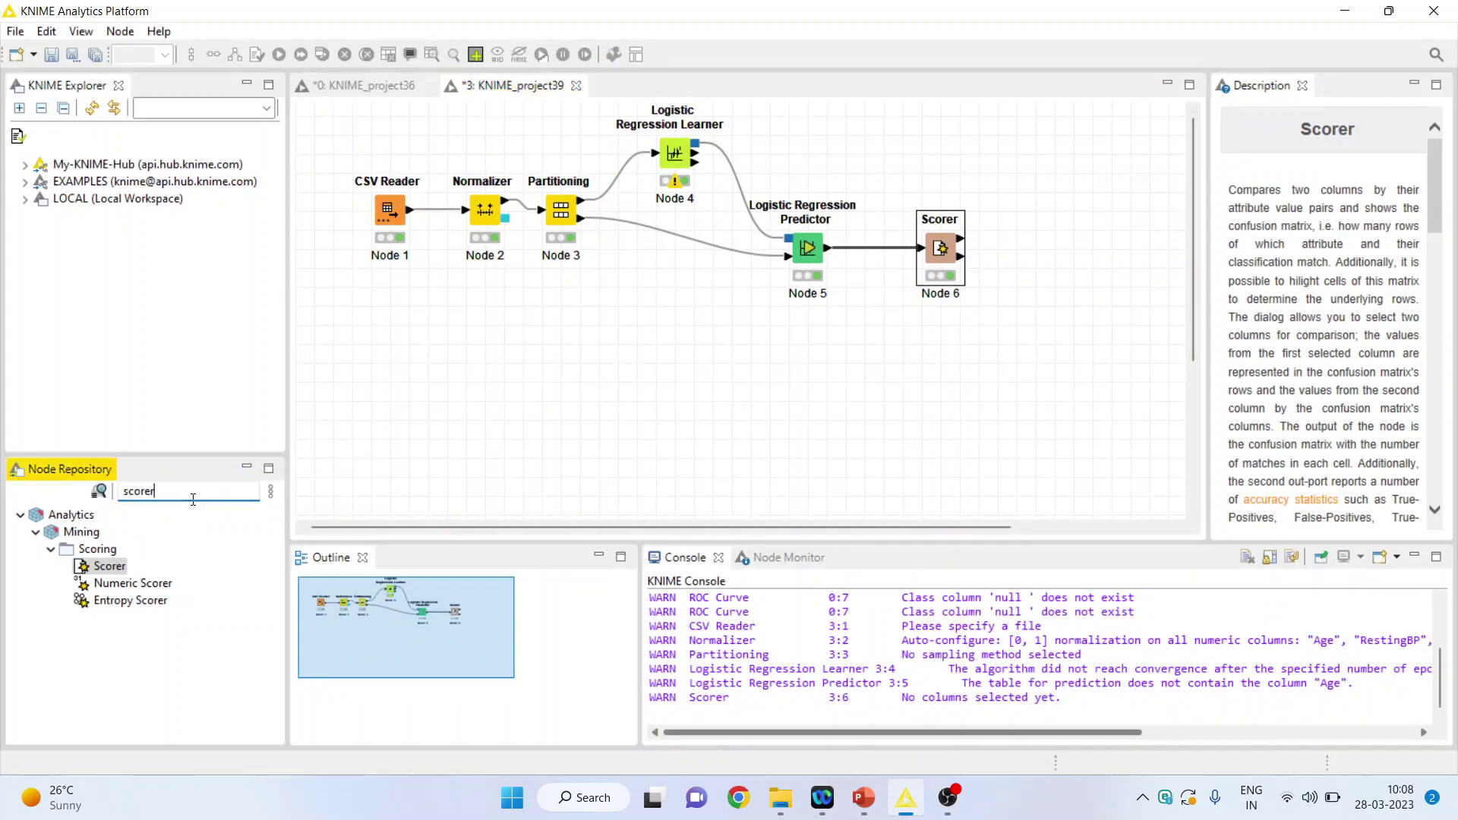
pyautogui.press('BackSpace')
pyautogui.press('BackSpace')
pyautogui.press('BackSpace')
pyautogui.press('BackSpace')
pyautogui.press('BackSpace')
pyautogui.press('BackSpace')
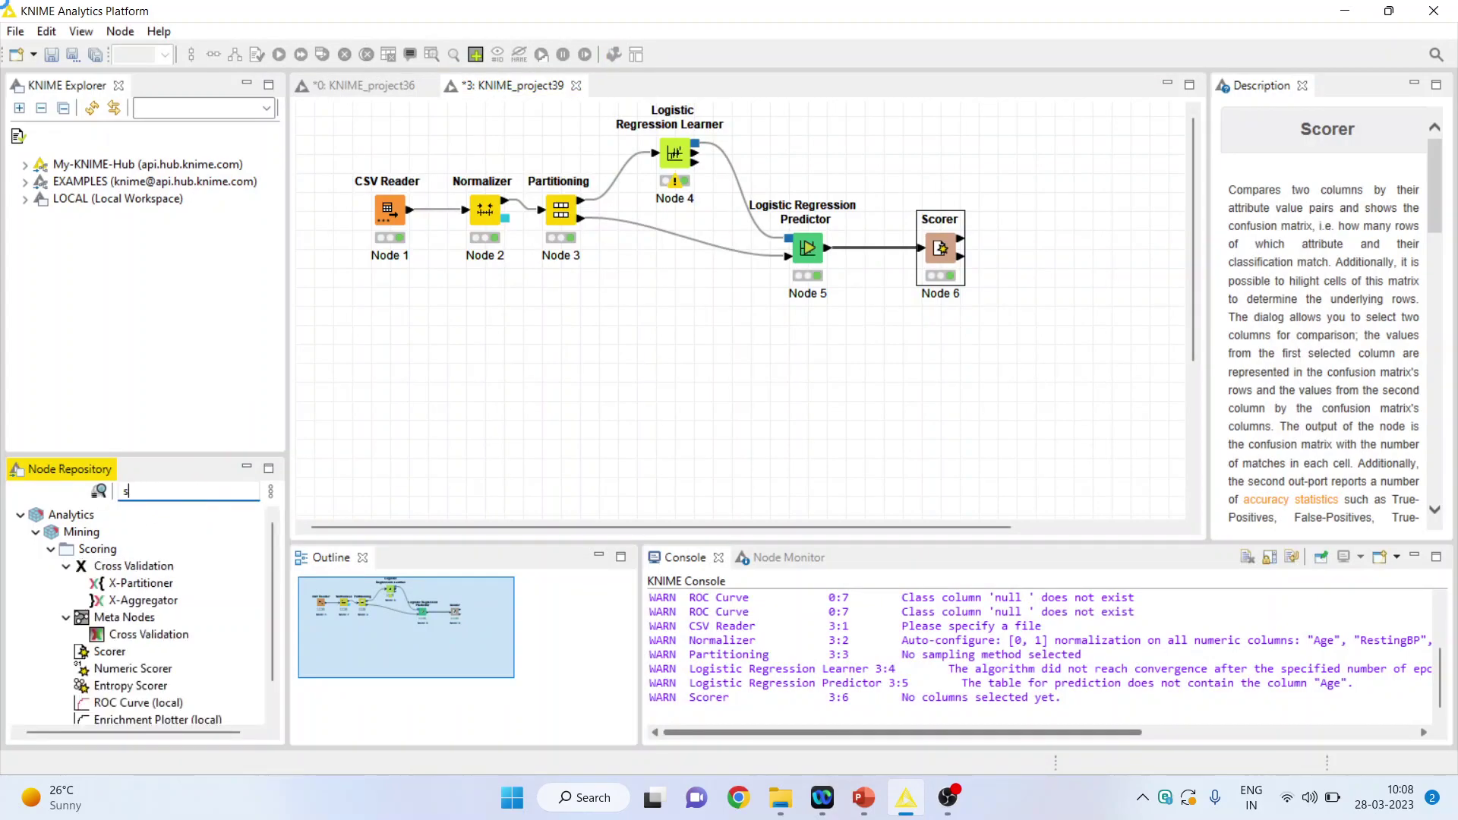
pyautogui.write('roc')
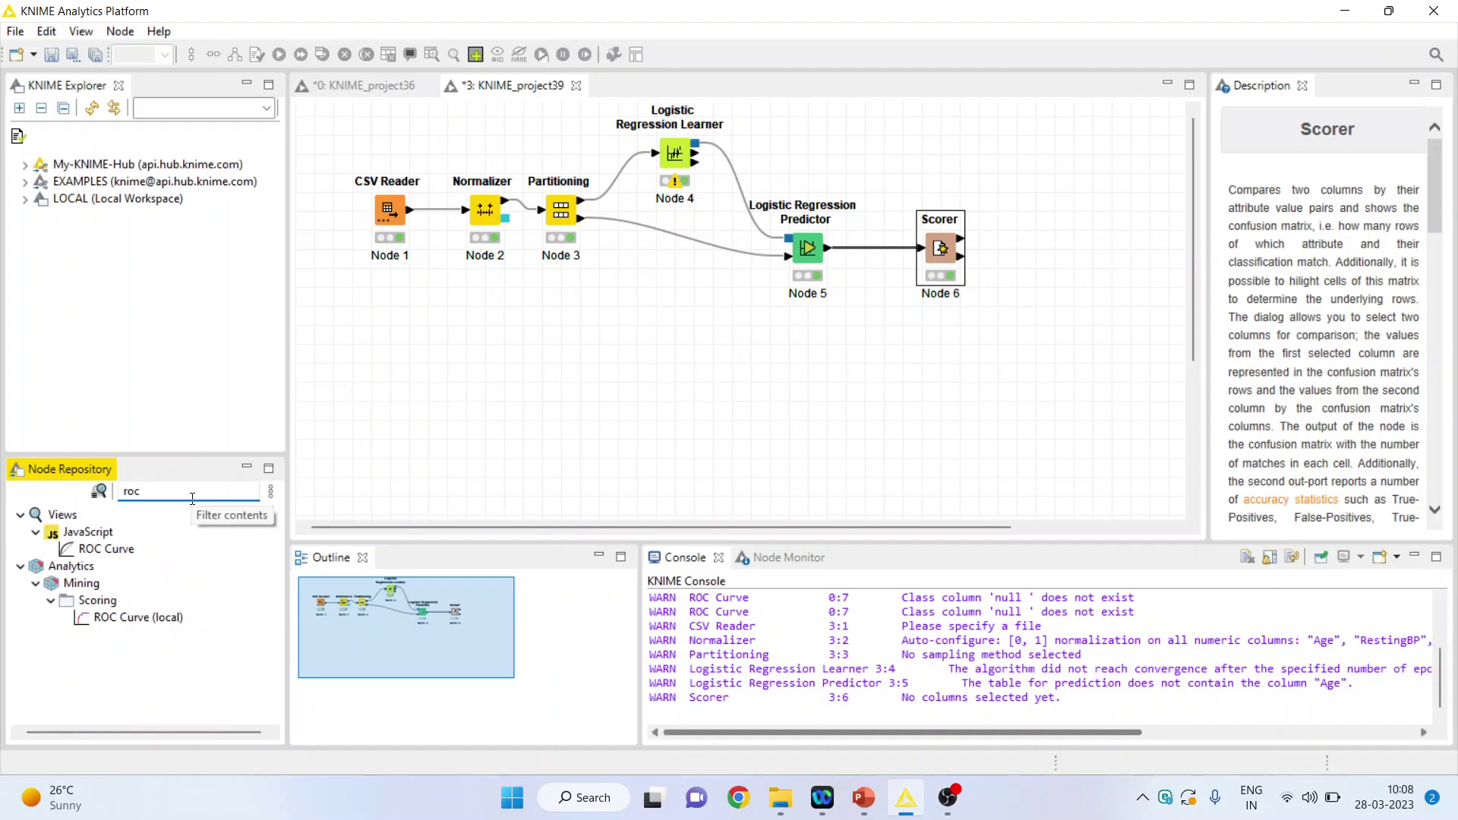
pyautogui.doubleClick(115, 553)
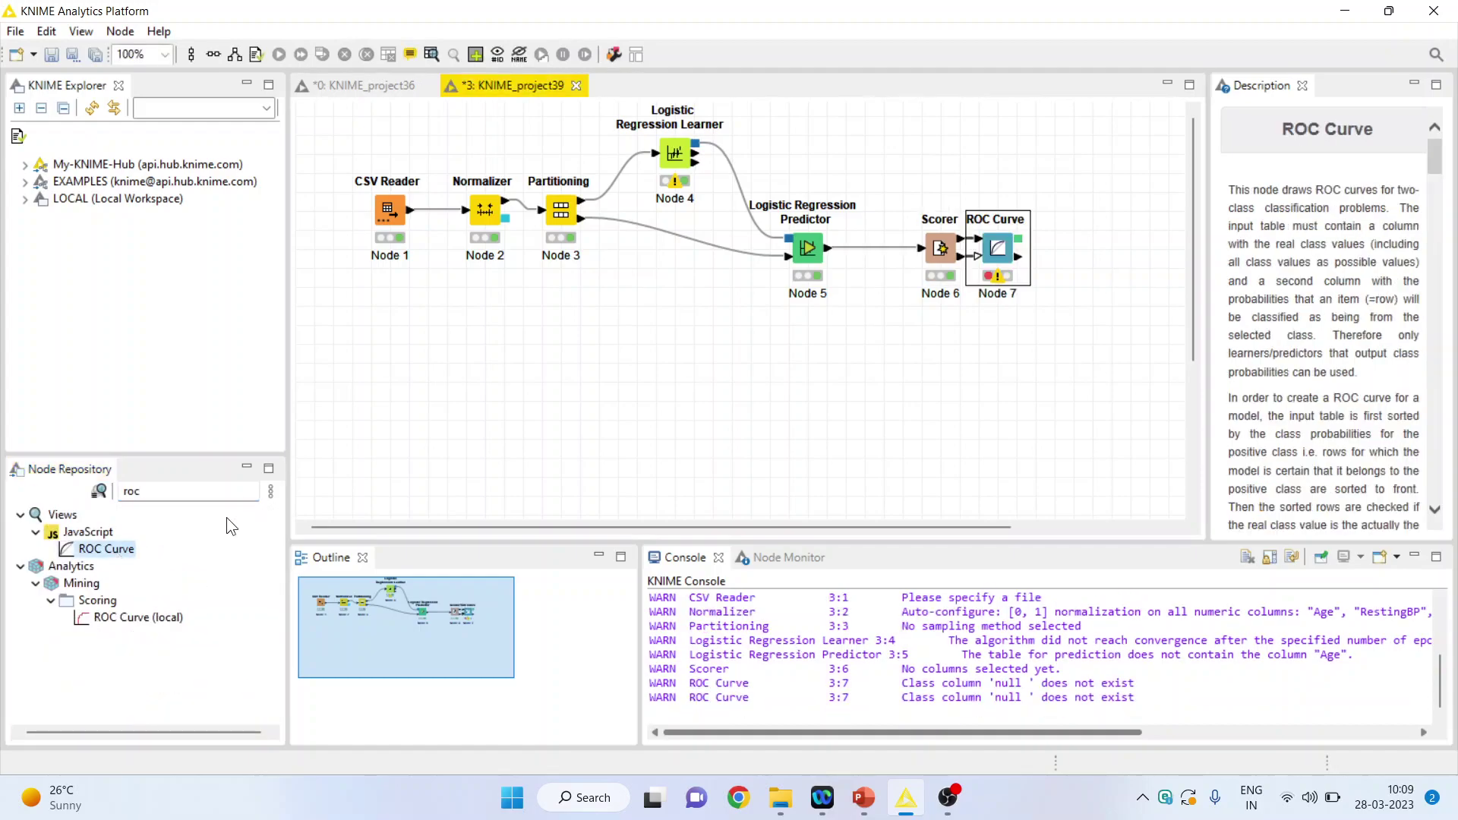
pyautogui.moveTo(1000, 262); pyautogui.dragTo(1000, 434)
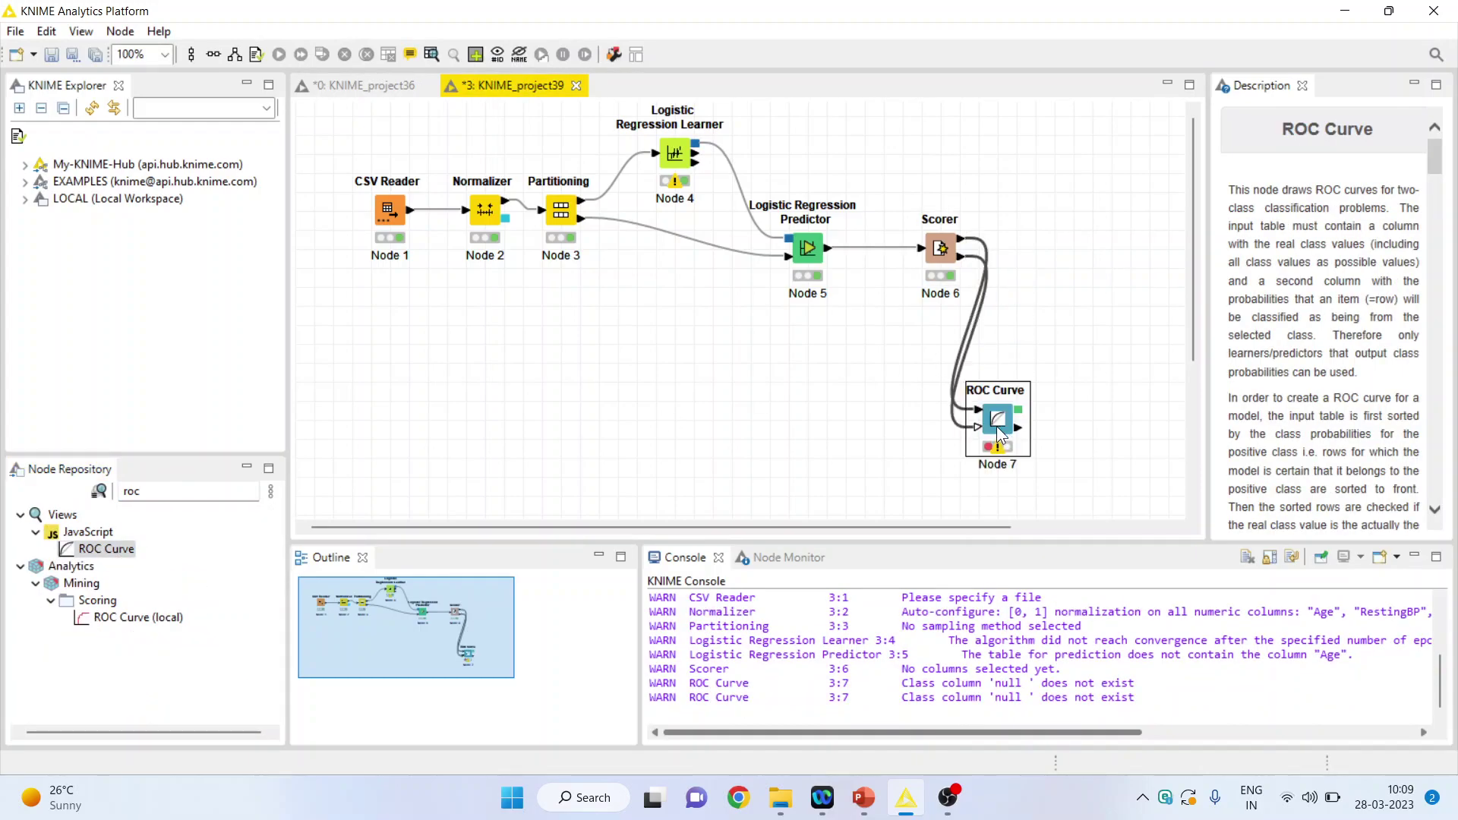
# - Delete both connections from the Scorer to the ROC Curve node, and connect the Logistic Regression Predictor's output to it instead
pyautogui.click(961, 363)
pyautogui.press('Delete')
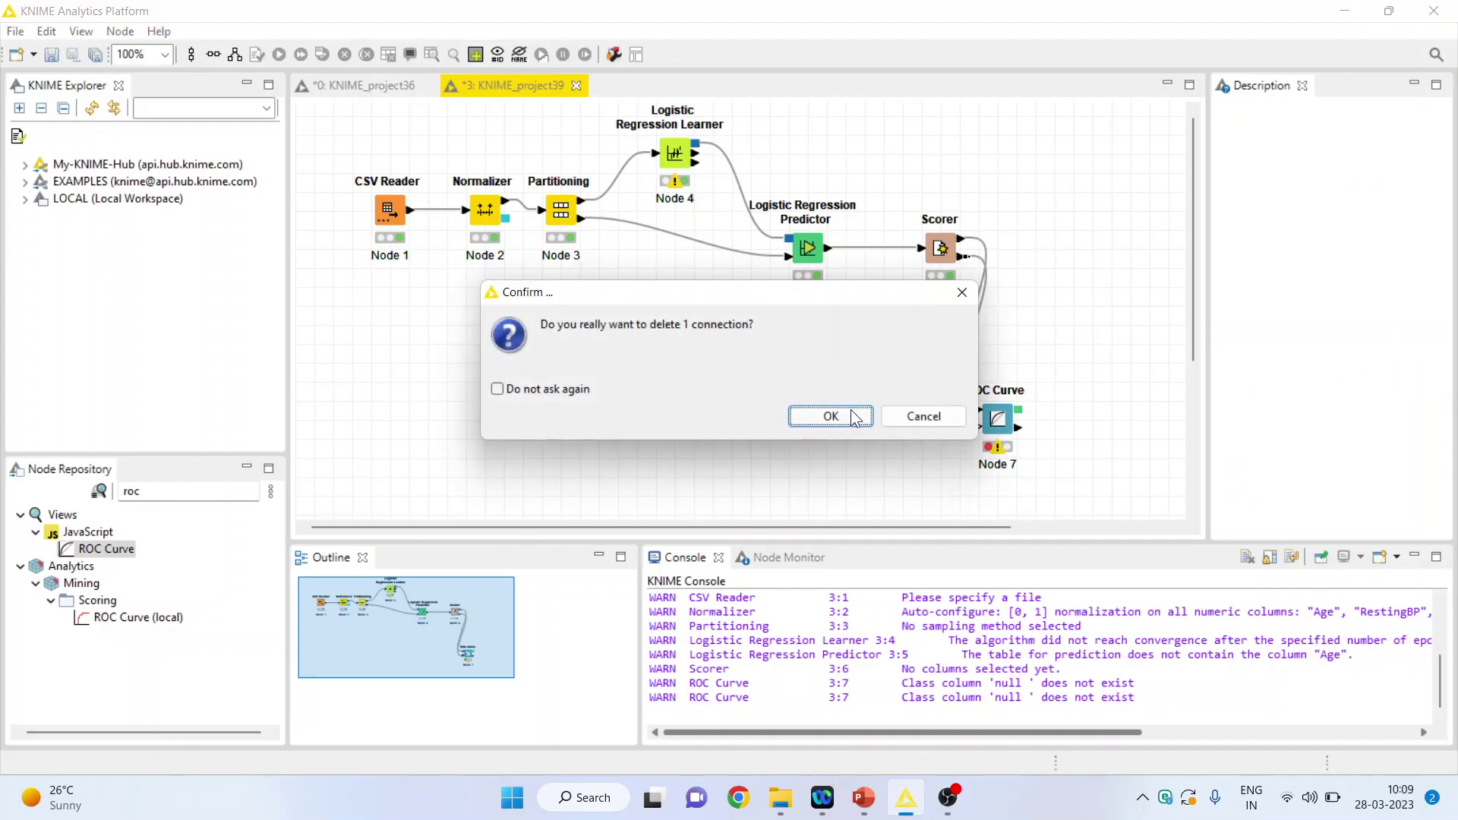
pyautogui.press('Return')
pyautogui.press('Delete')
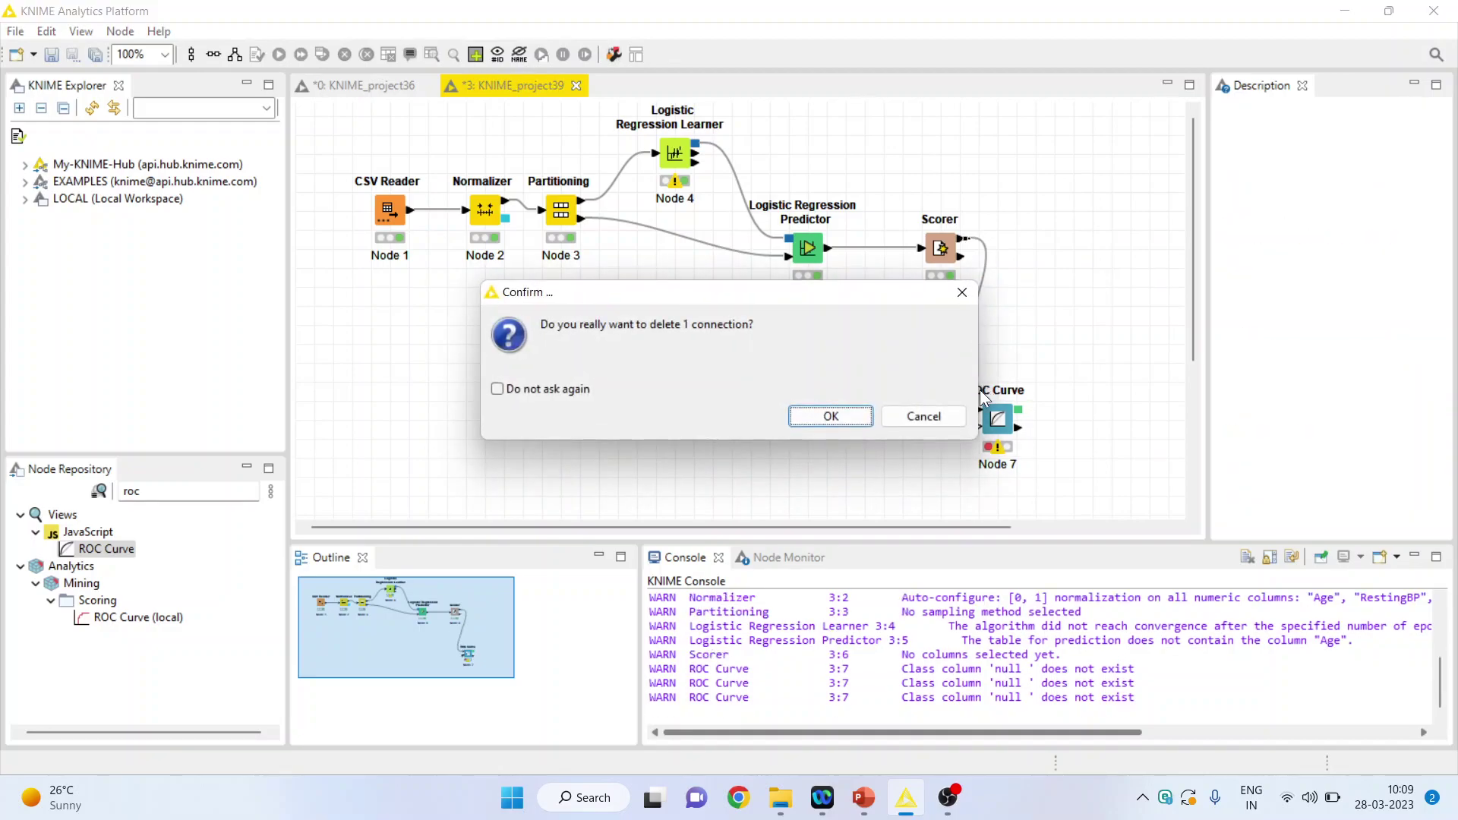
pyautogui.click(830, 413)
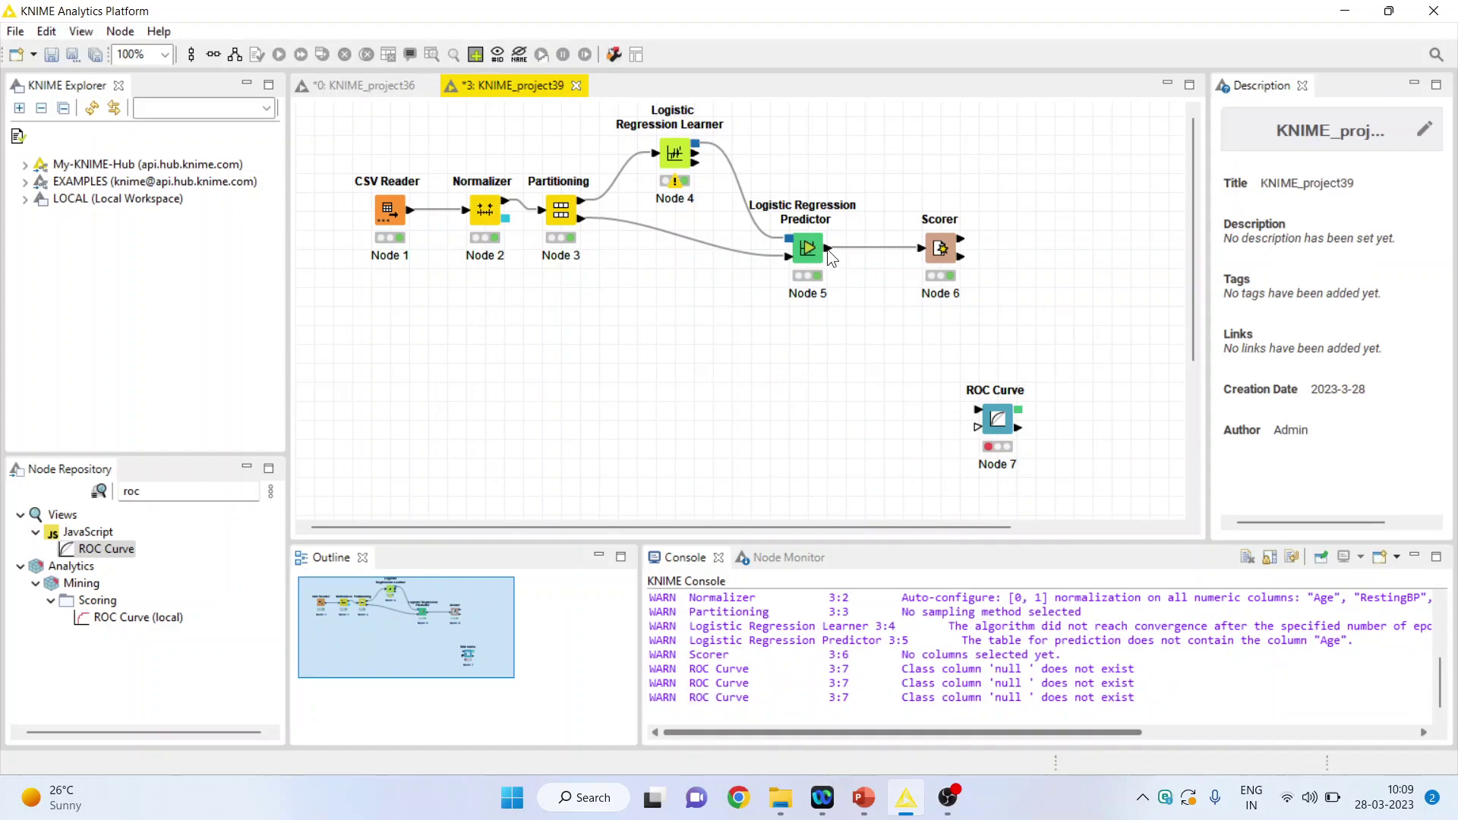
pyautogui.moveTo(829, 253); pyautogui.dragTo(997, 420)
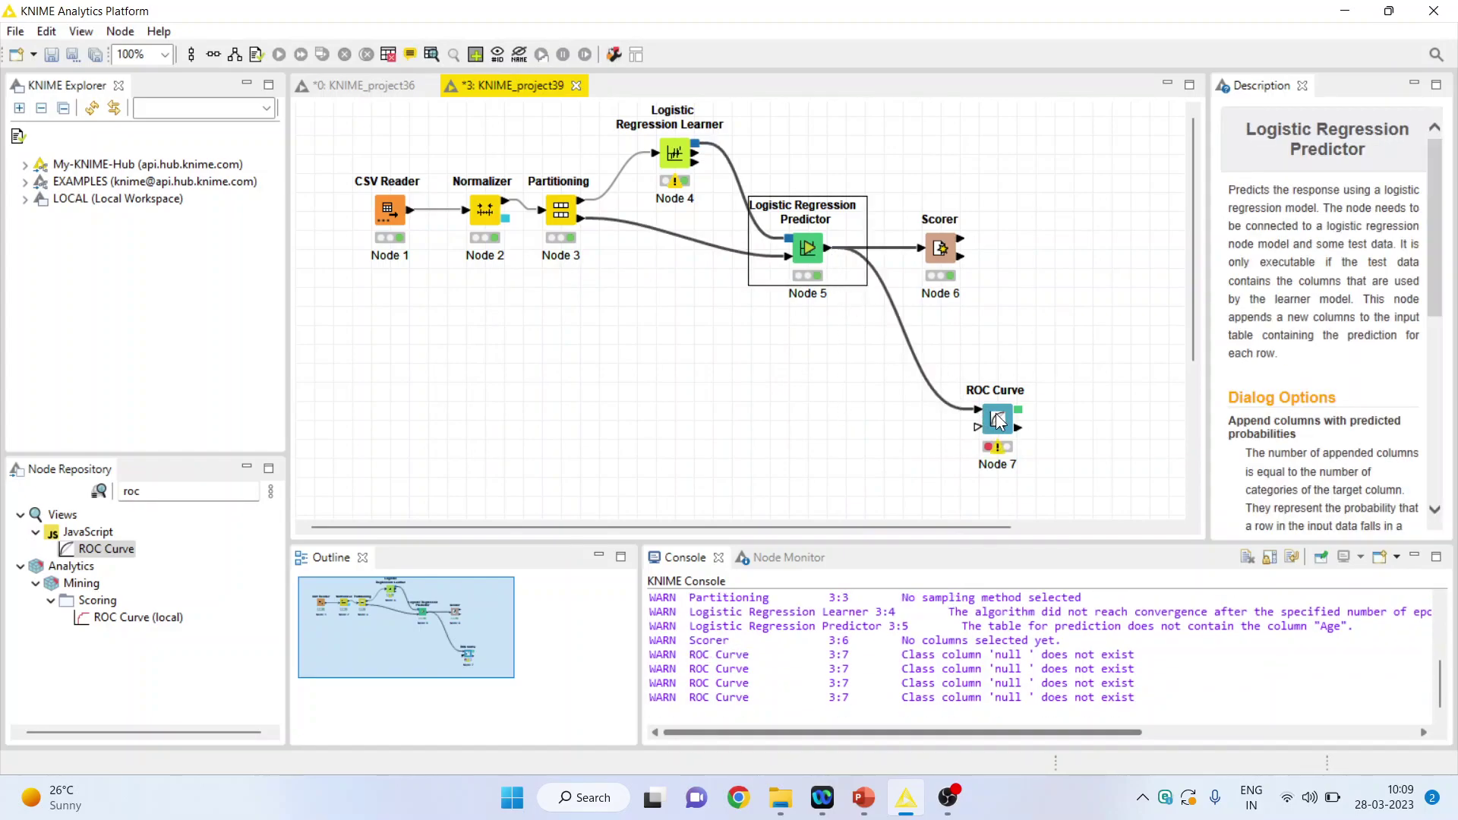
# - Configure the ROC Curve node with HeartDisease as the class column and Yes as the positive class value
pyautogui.rightClick(997, 420)
pyautogui.click(1045, 291)
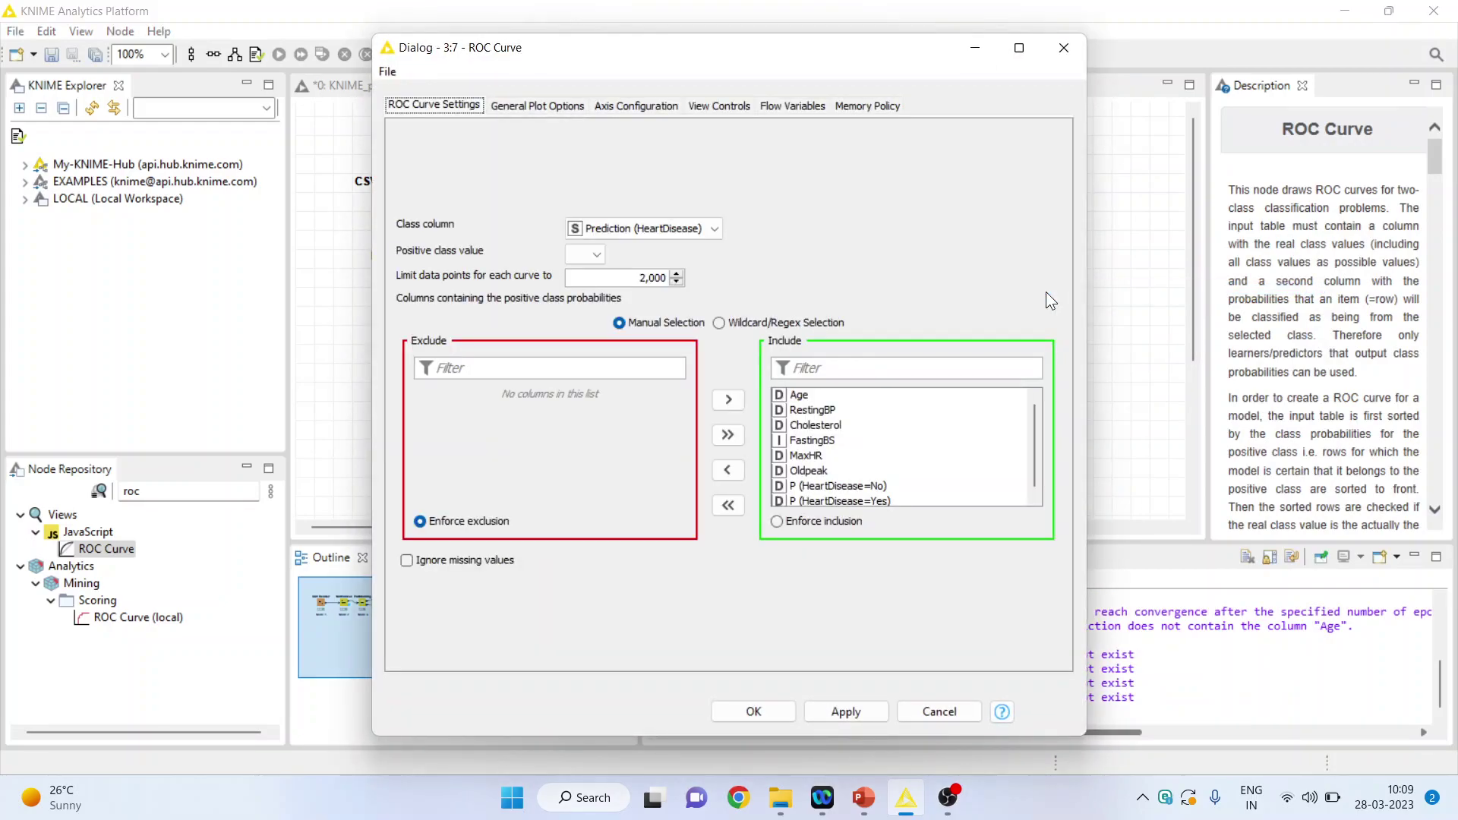
pyautogui.click(714, 230)
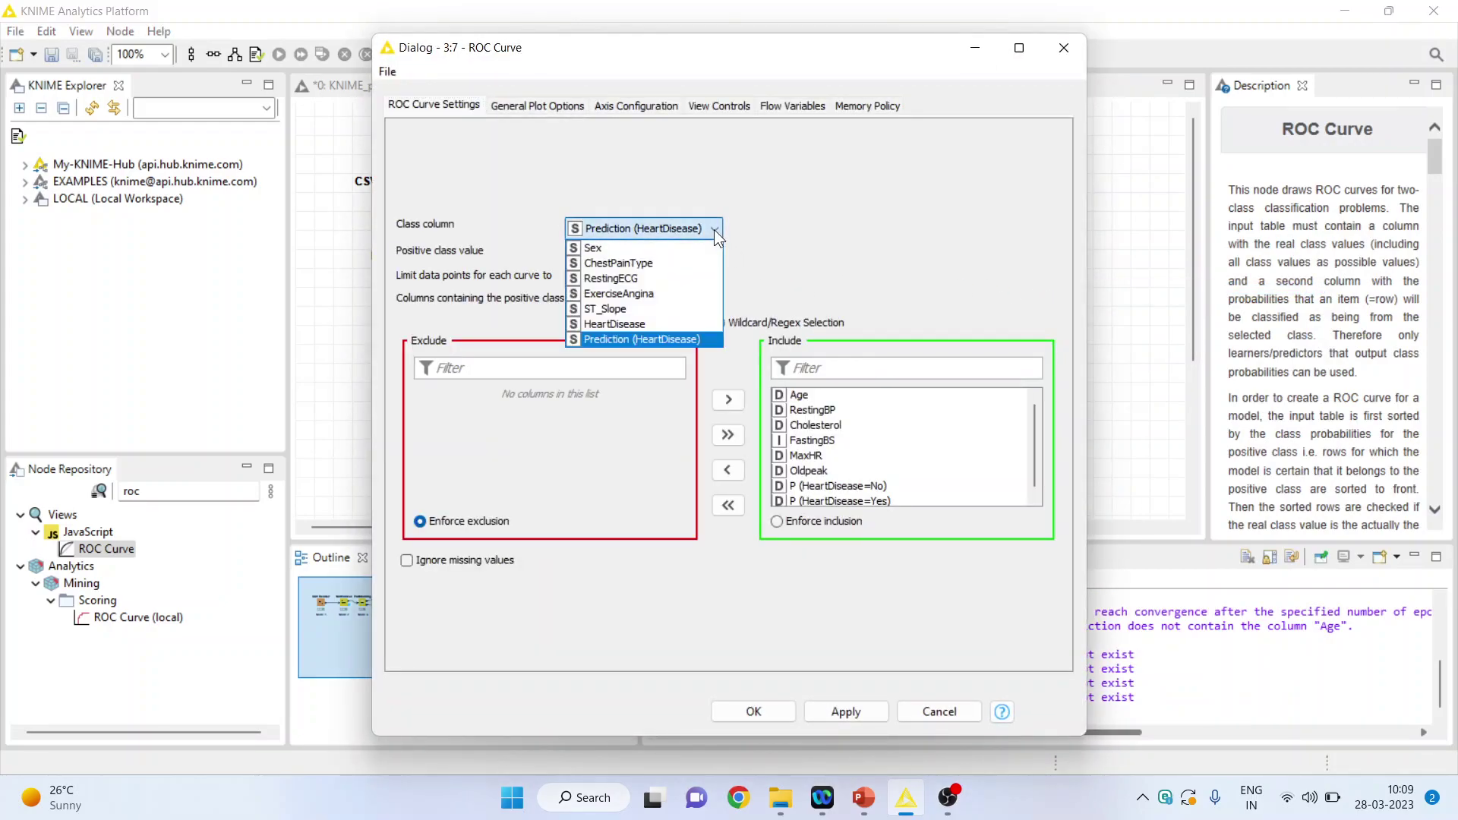
pyautogui.click(670, 324)
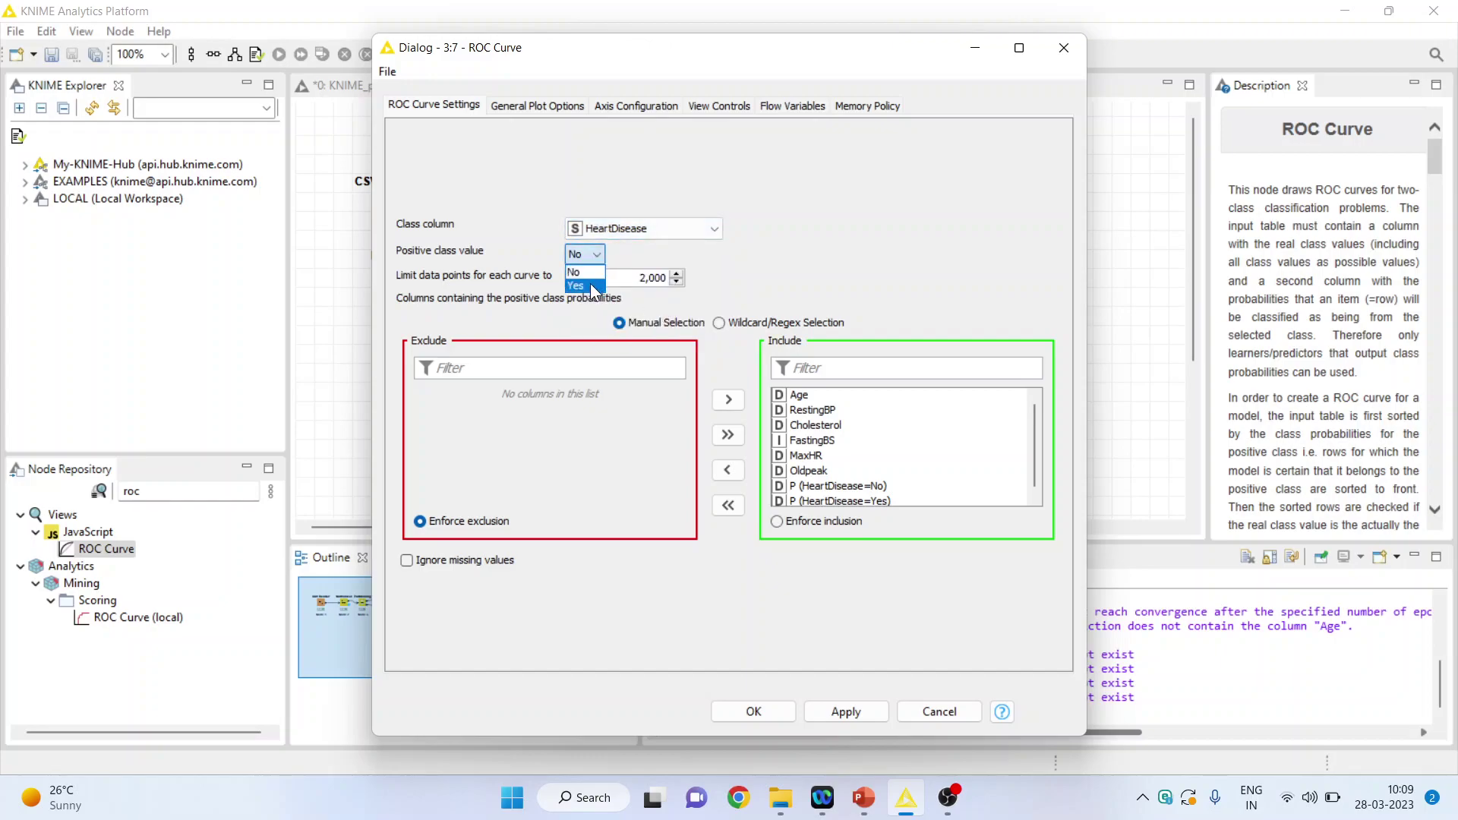
pyautogui.click(576, 285)
# - Include only P (HeartDisease=Yes) as the positive class probability column, and execute the ROC Curve node
pyautogui.click(729, 505)
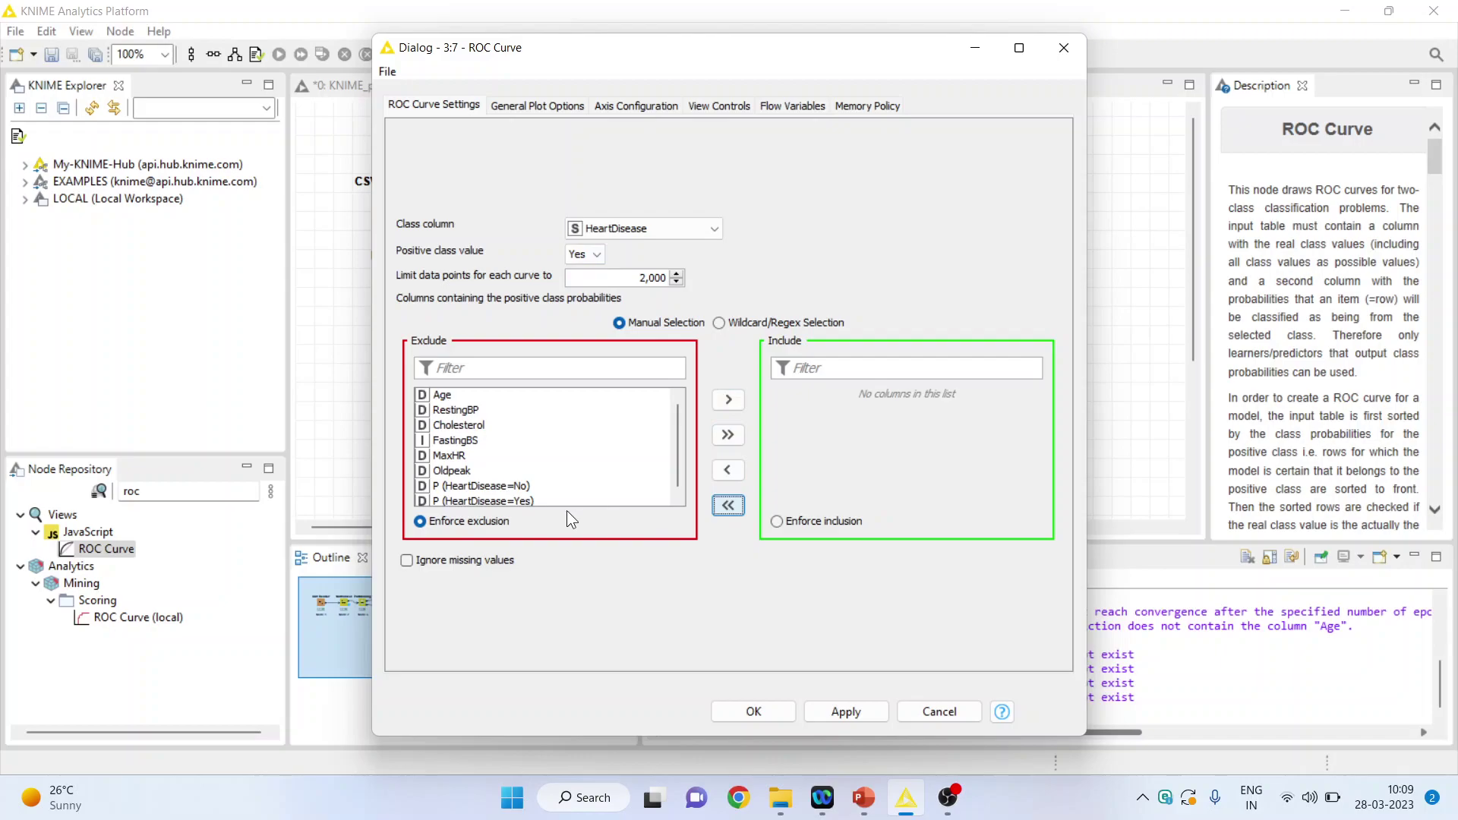
pyautogui.click(515, 499)
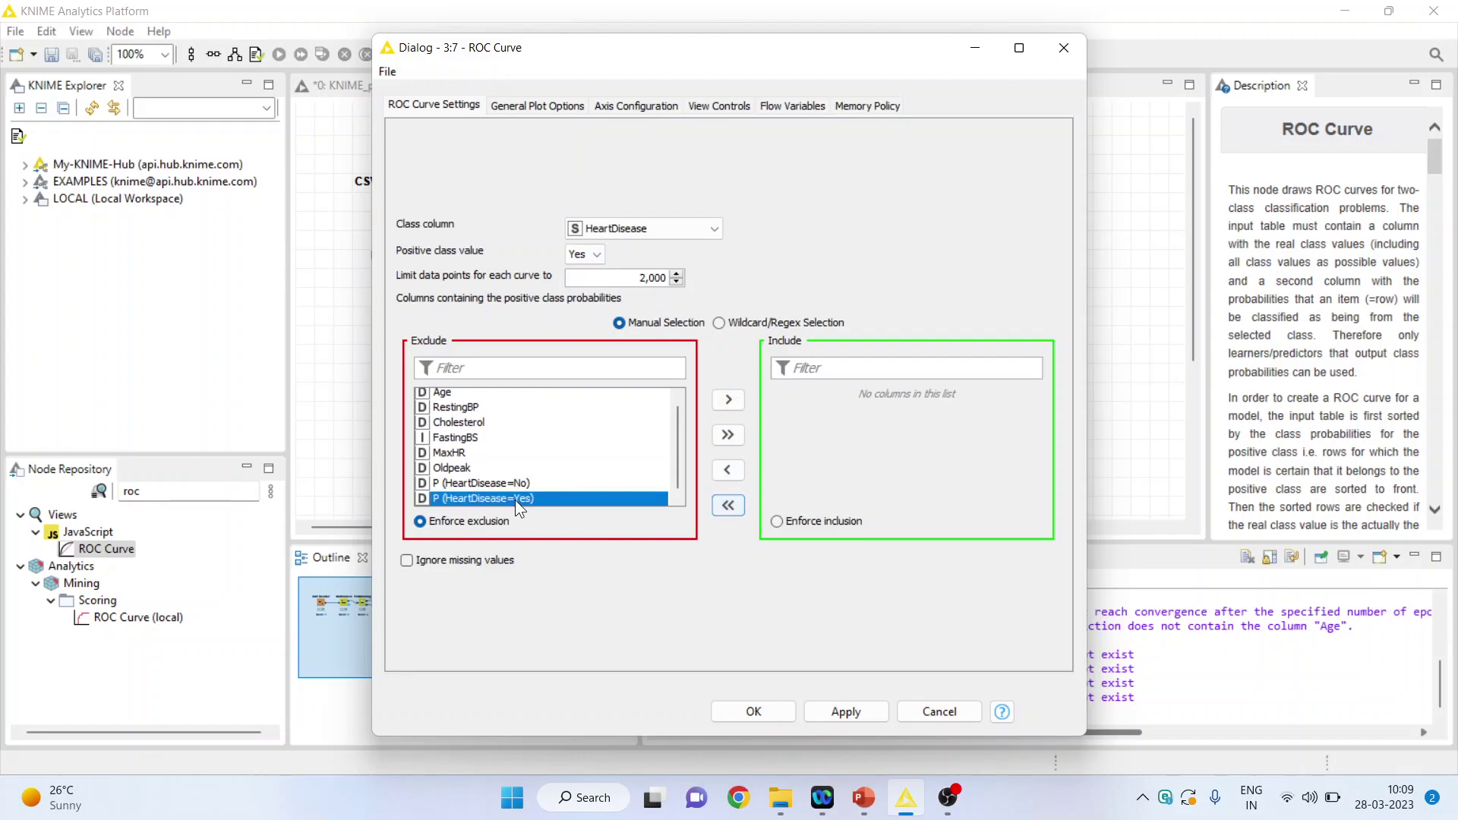
pyautogui.click(726, 400)
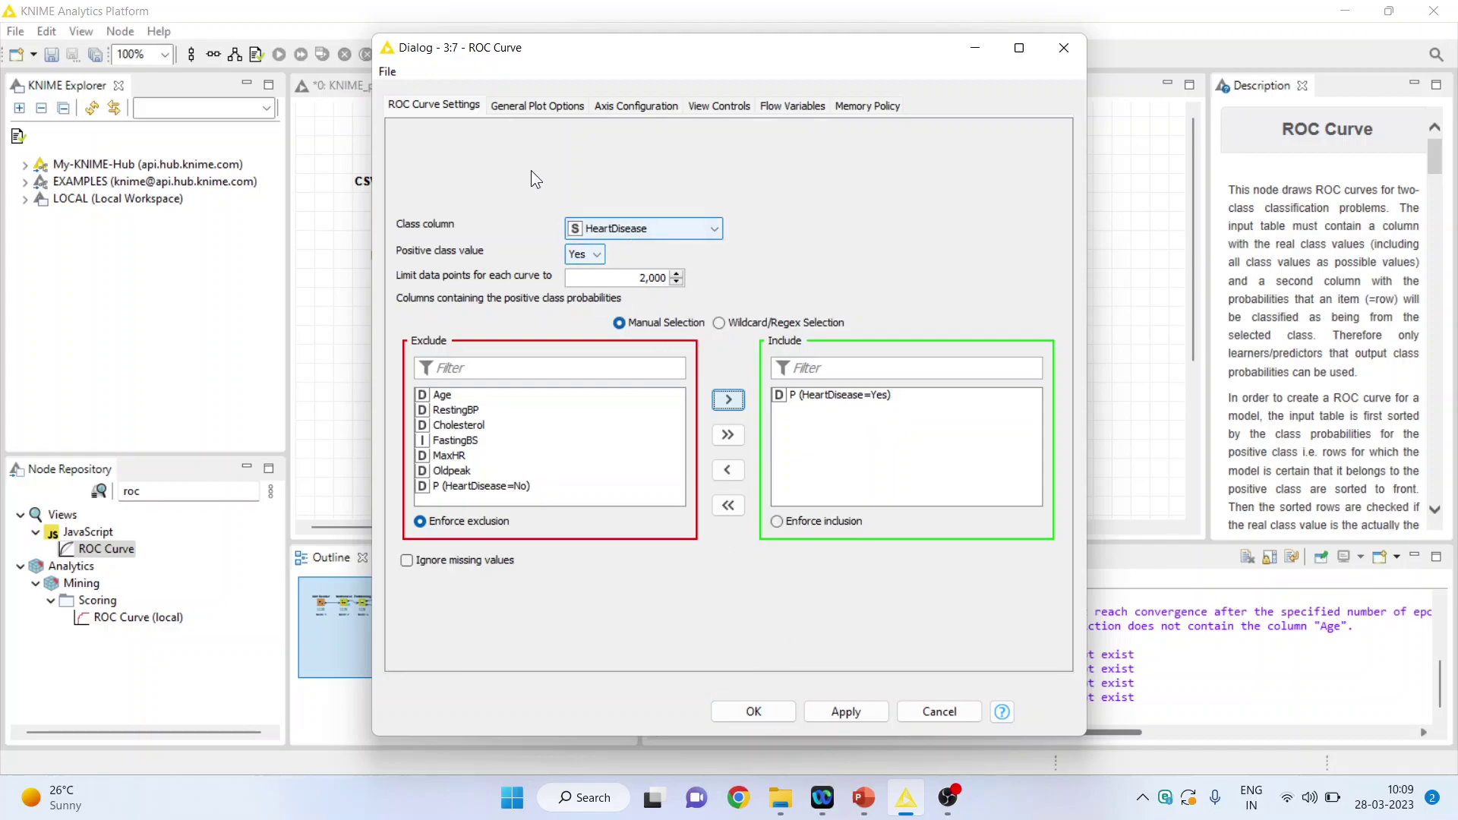
pyautogui.click(535, 113)
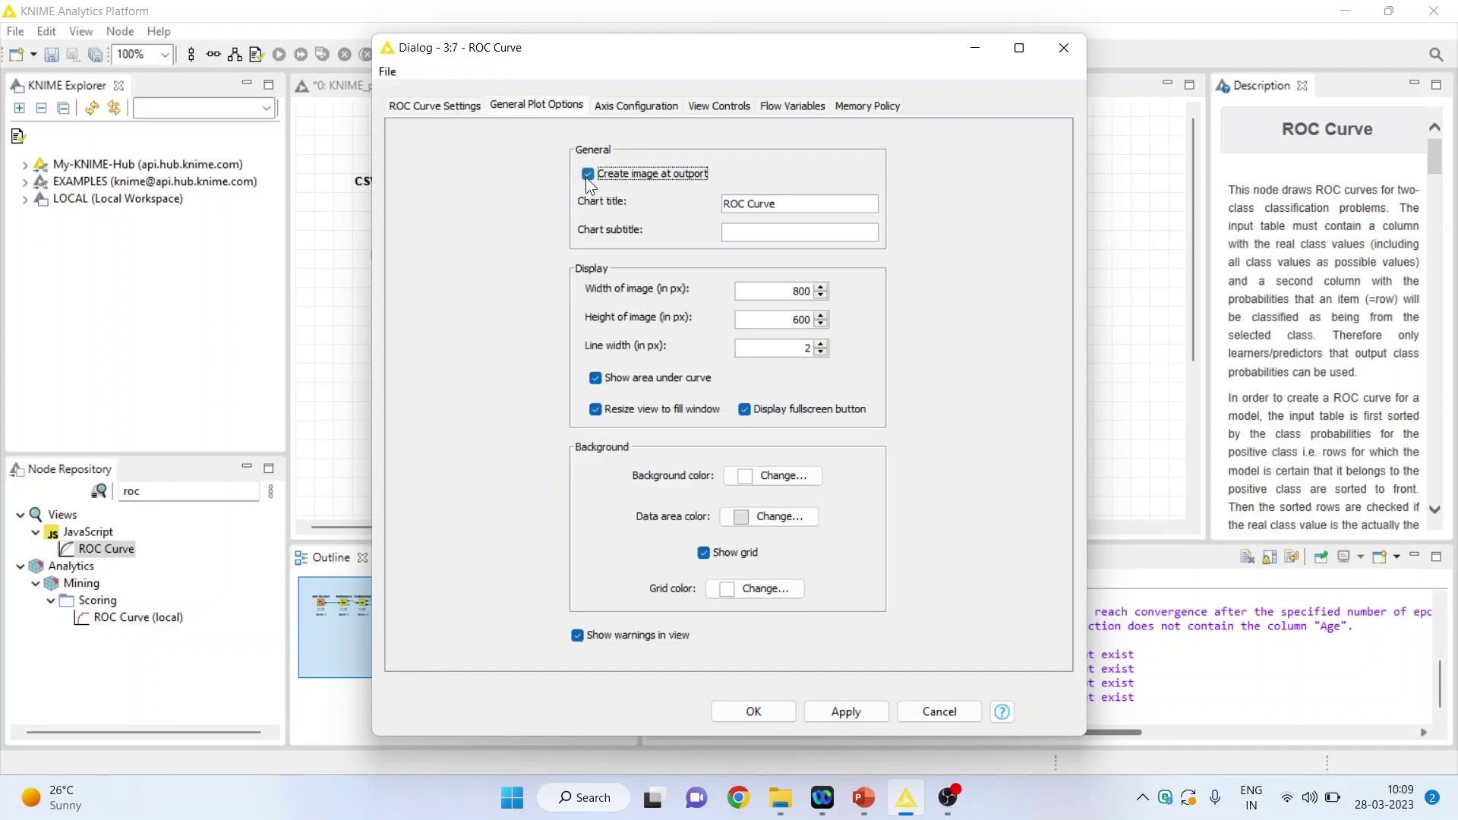
pyautogui.click(761, 709)
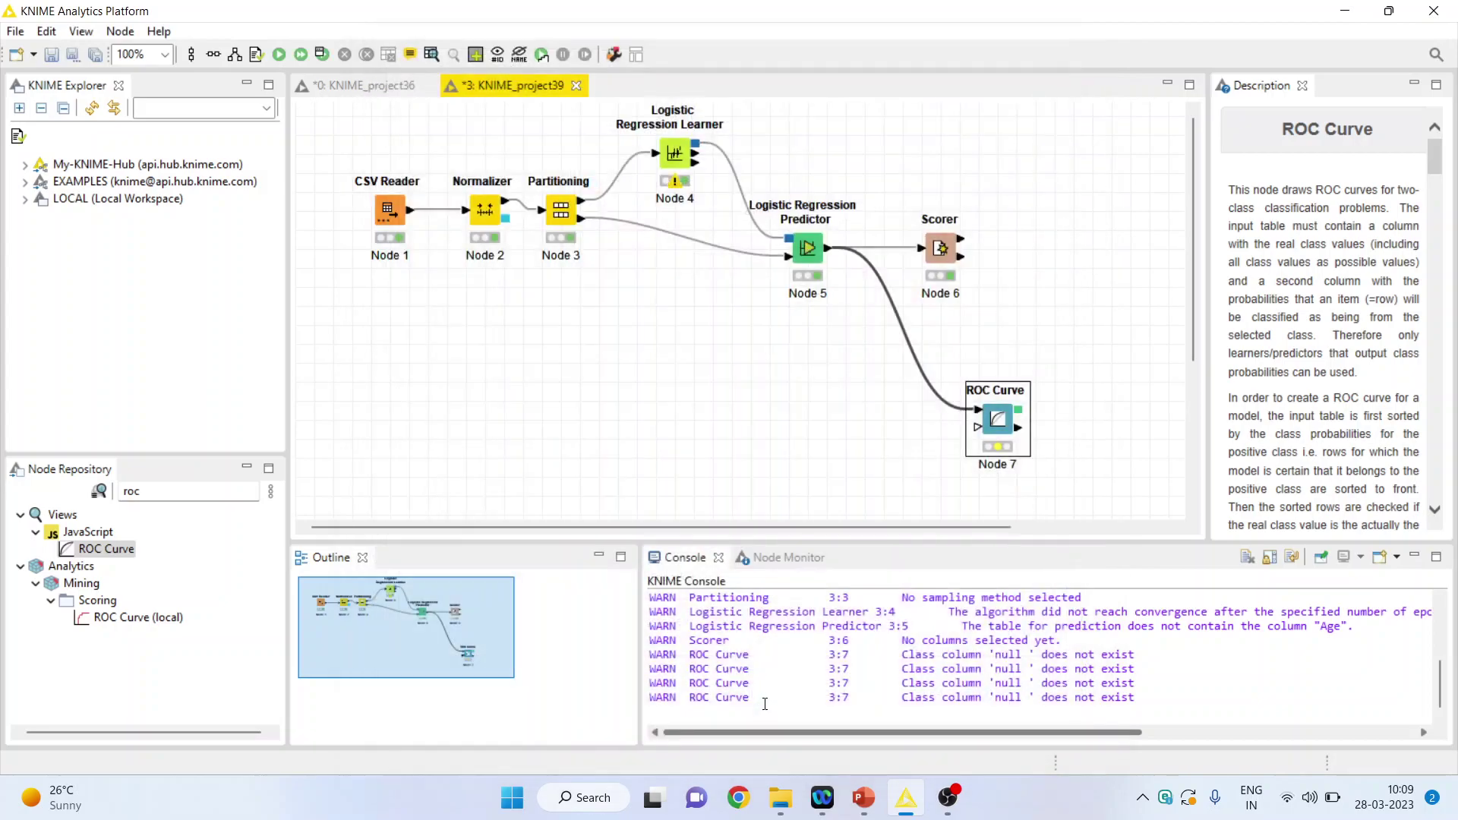
pyautogui.rightClick(994, 417)
pyautogui.click(1038, 311)
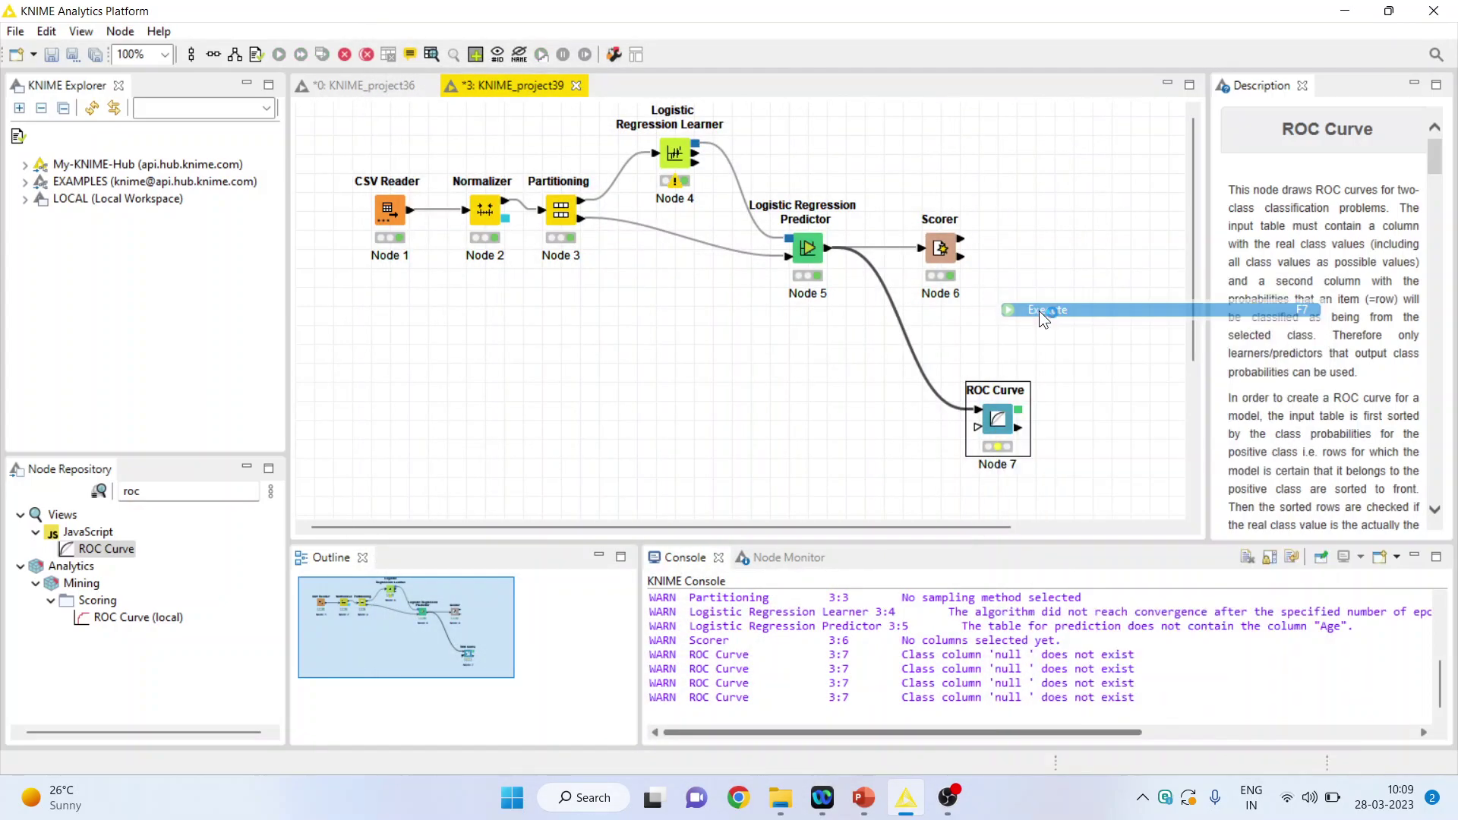
# - Examine the ROC Curve node's output image, close it, and open its area under curve table
pyautogui.rightClick(998, 415)
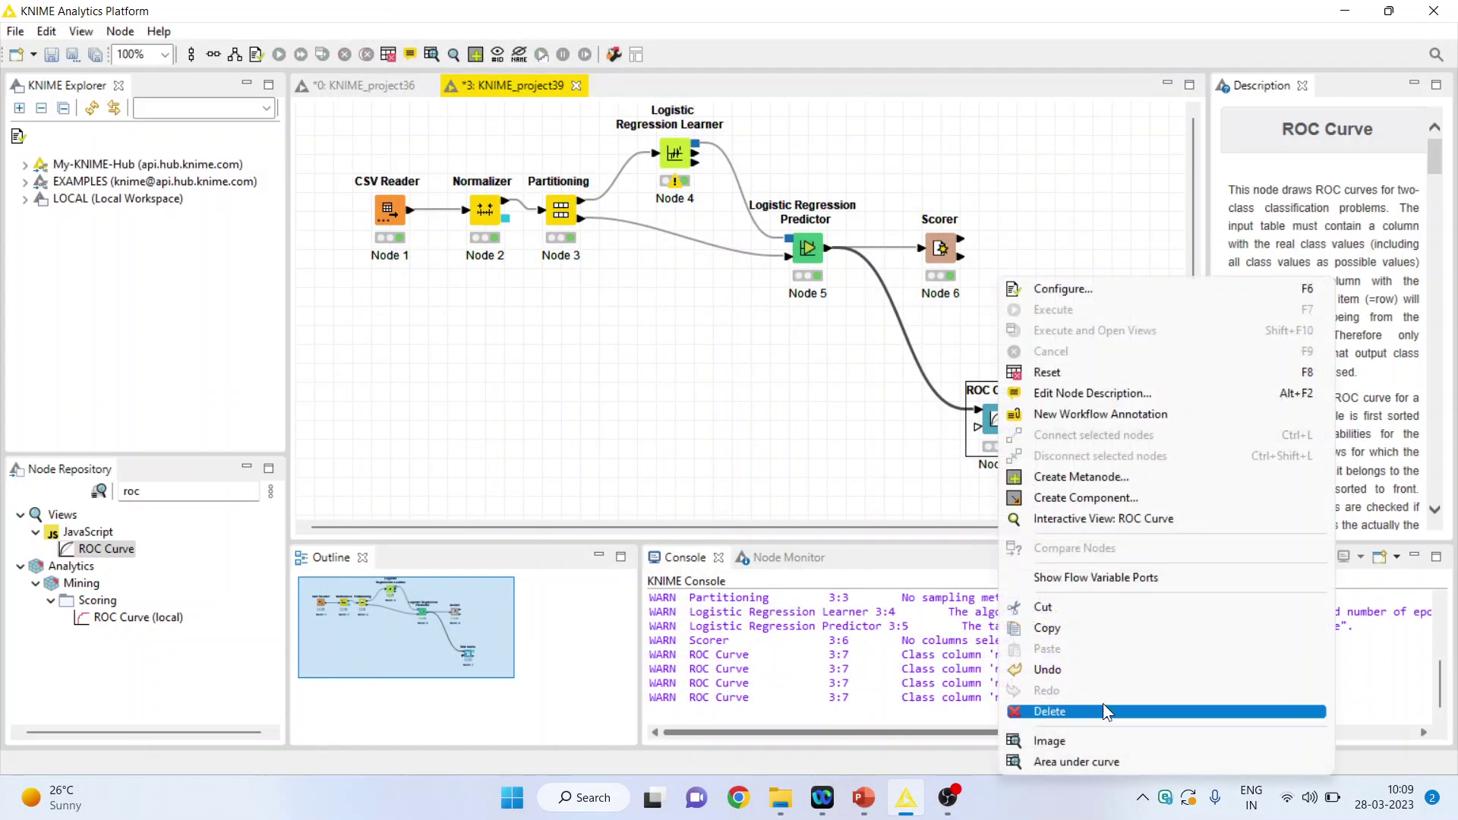
pyautogui.click(1110, 740)
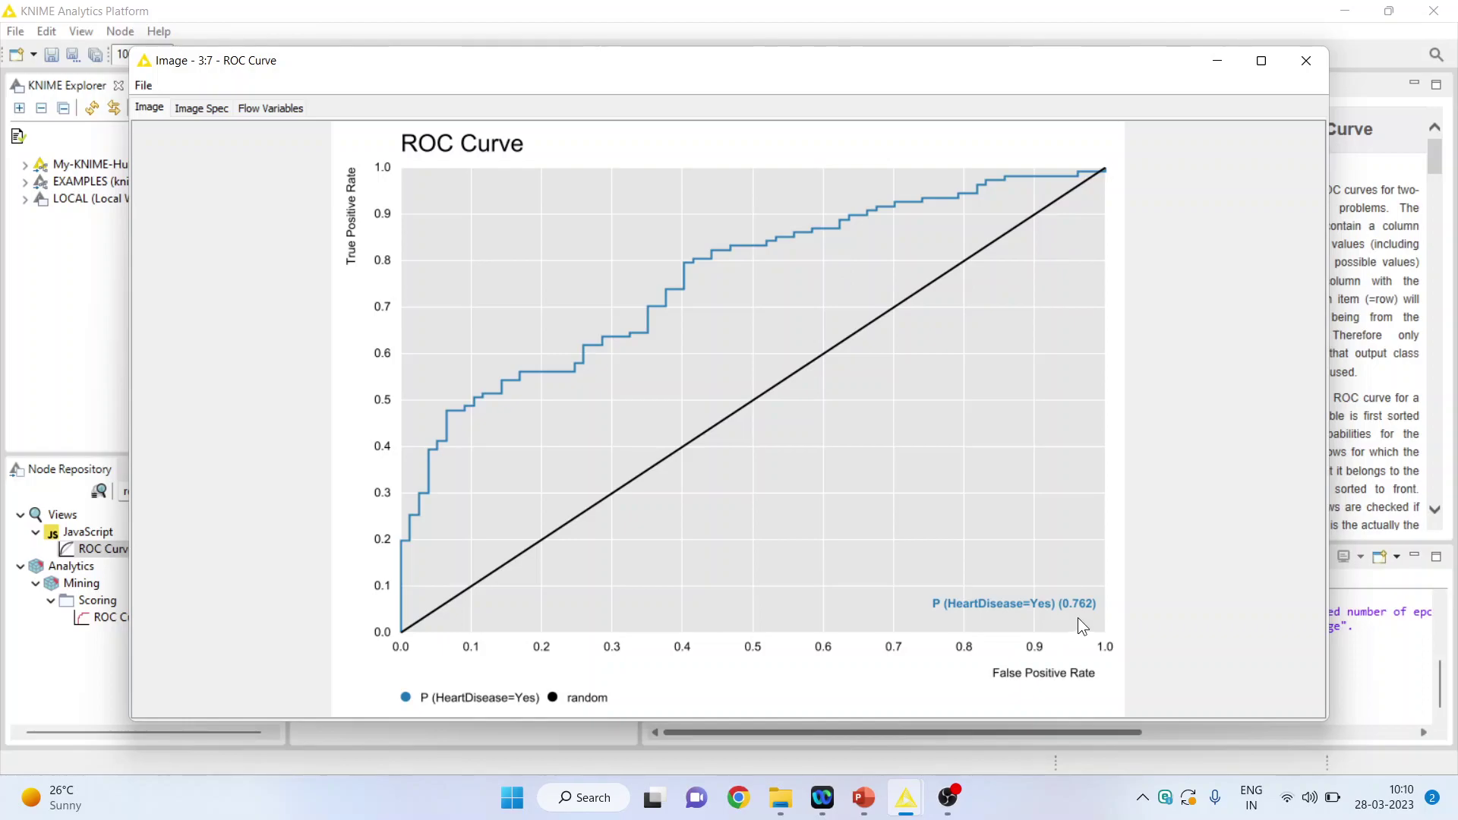
pyautogui.click(1305, 60)
pyautogui.rightClick(1001, 417)
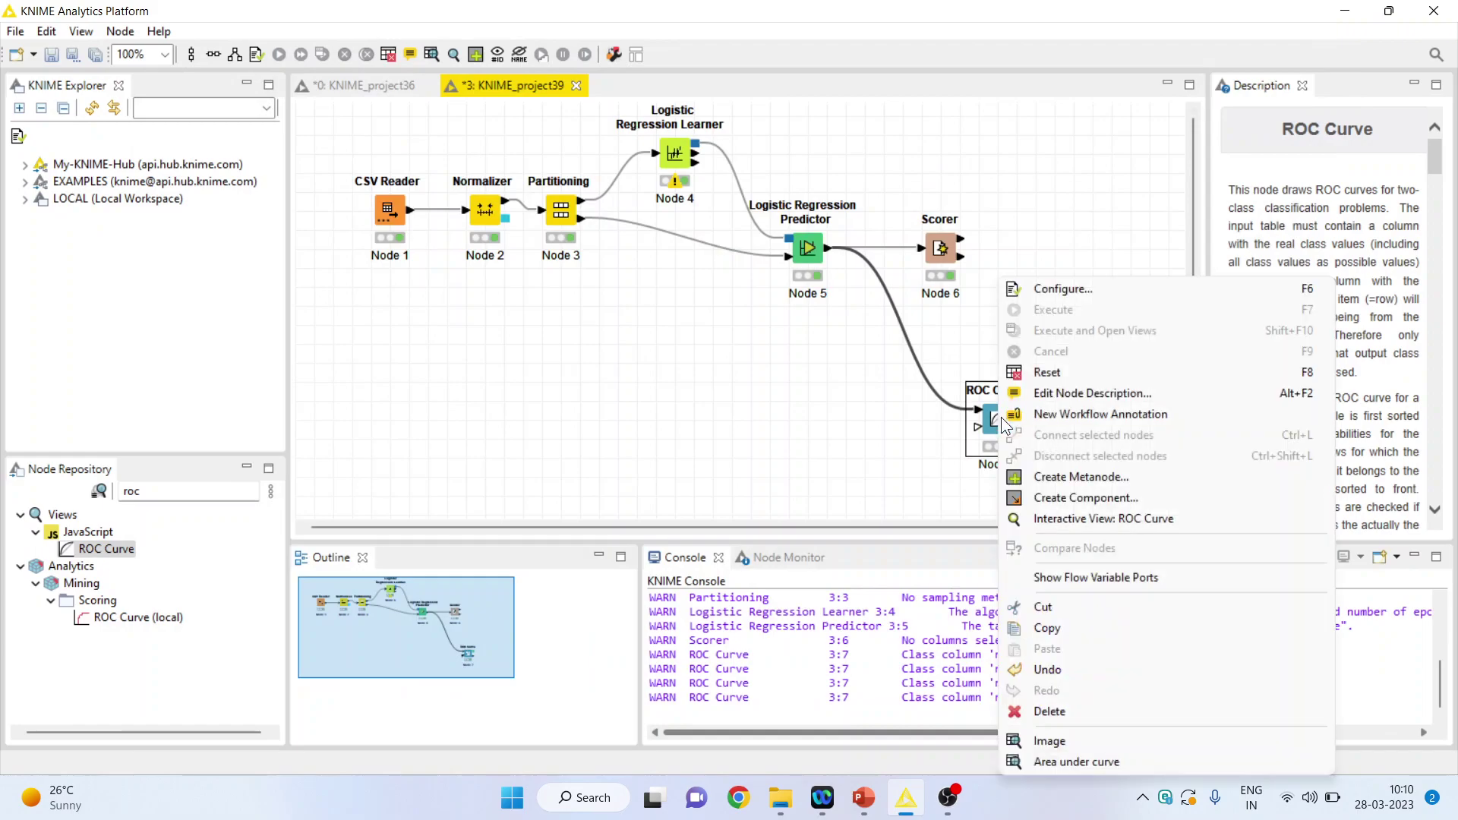
pyautogui.click(1129, 754)
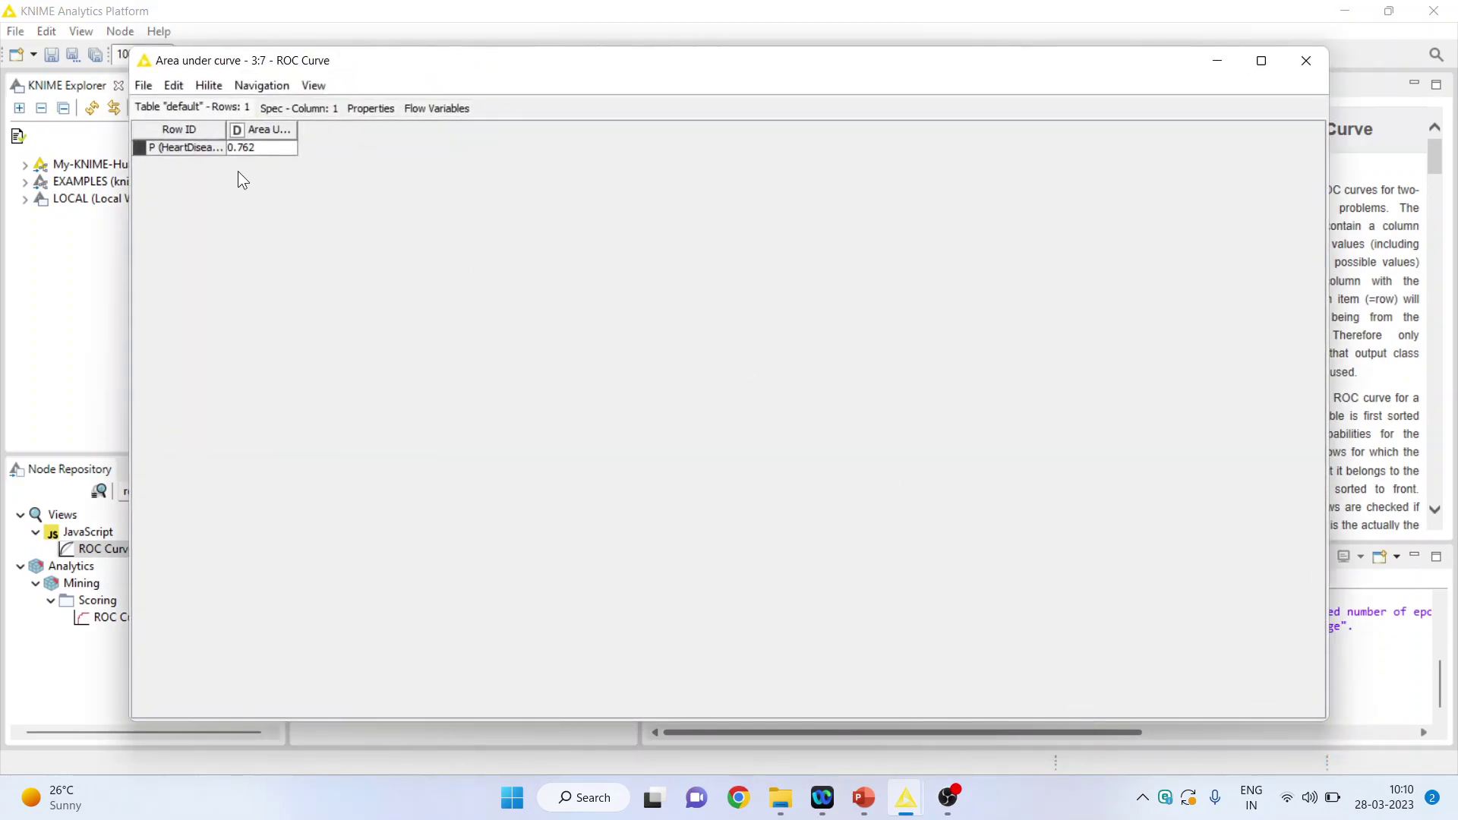
# - Switch to the PowerPoint presentation, view the Interpretation of AUC slide as a slide show, and exit the show
pyautogui.click(863, 797)
pyautogui.click(936, 731)
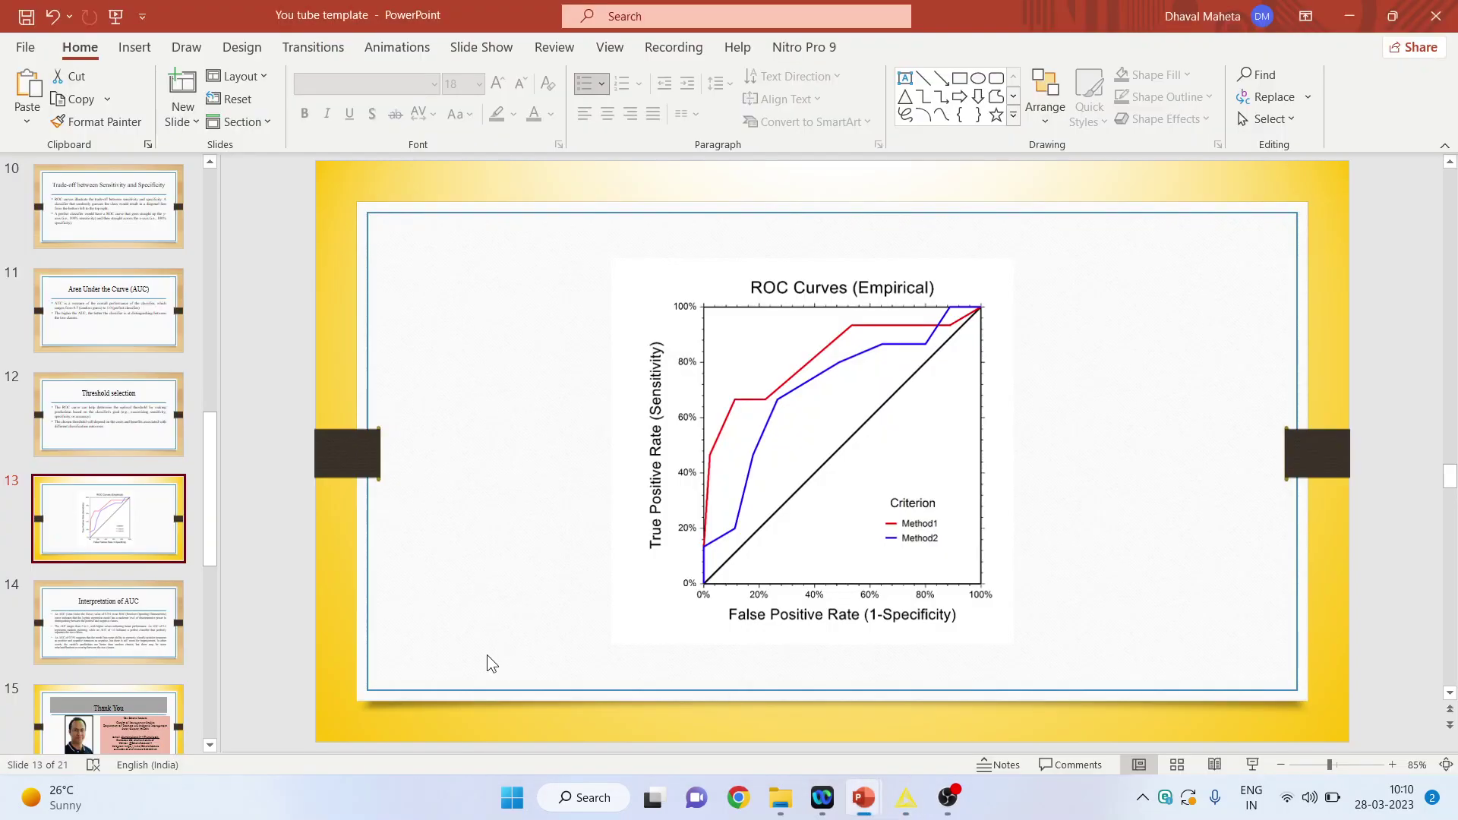
pyautogui.click(89, 621)
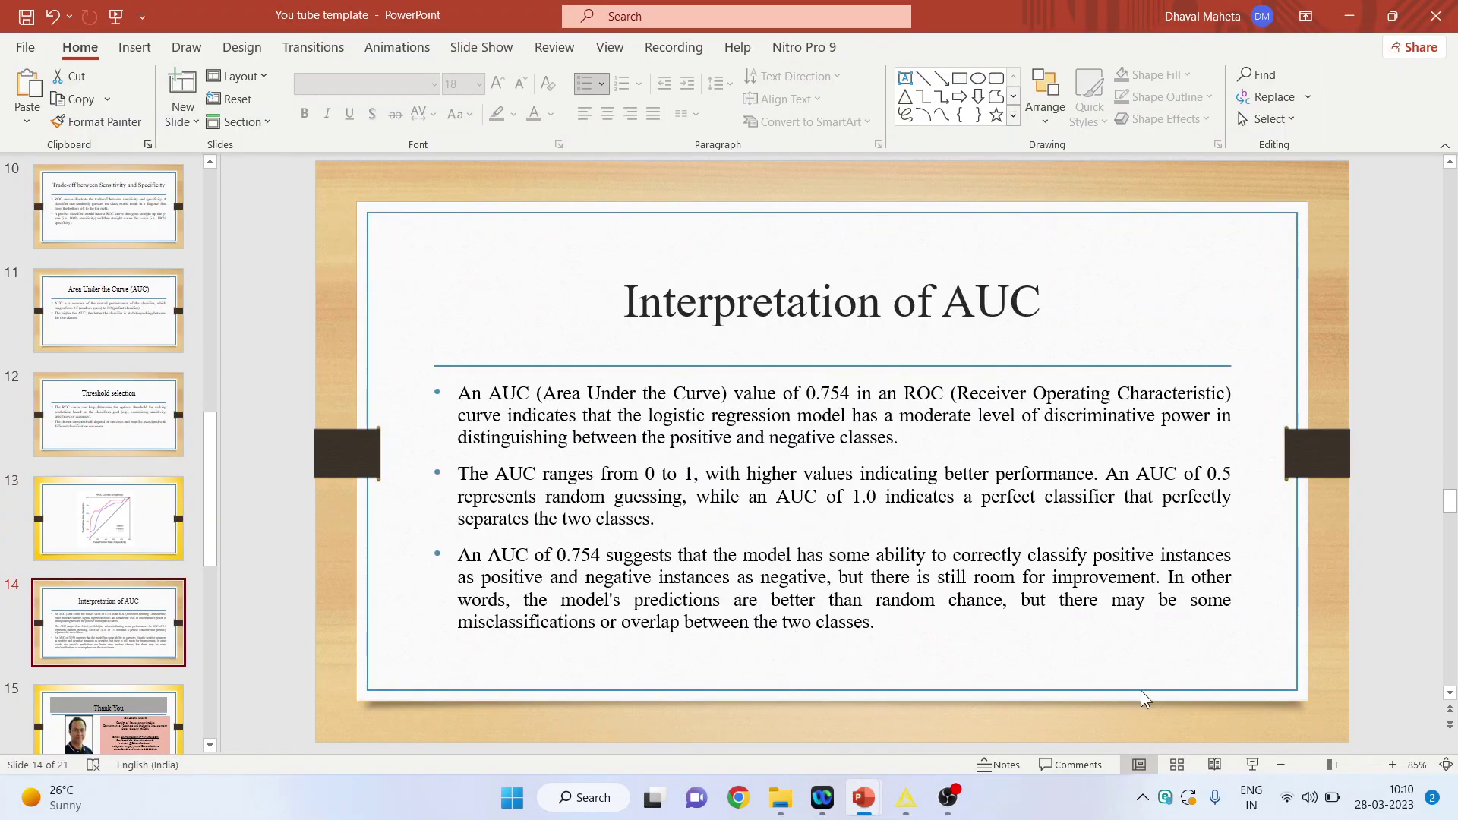
pyautogui.click(1252, 764)
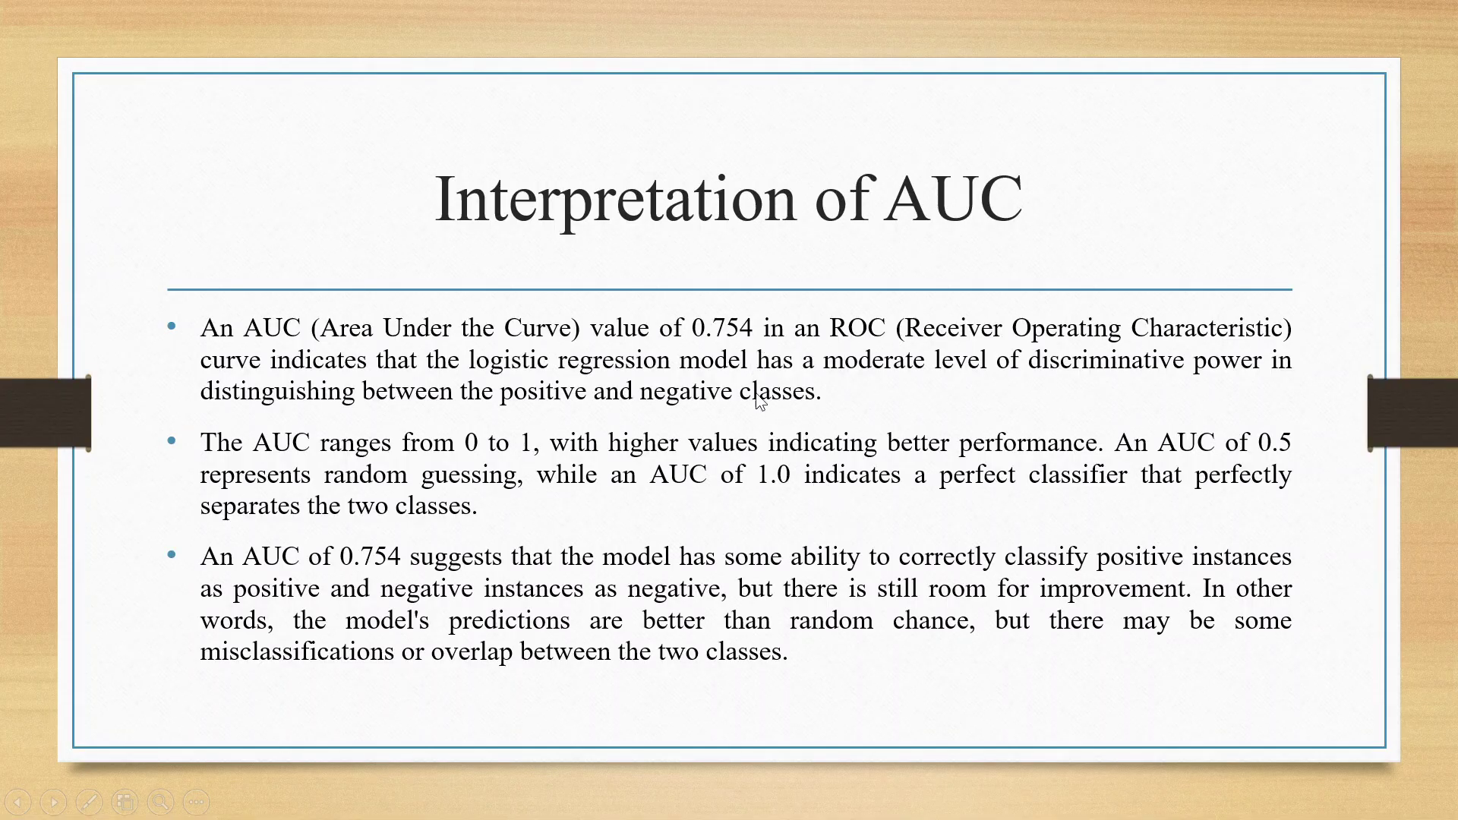
pyautogui.press('Escape')
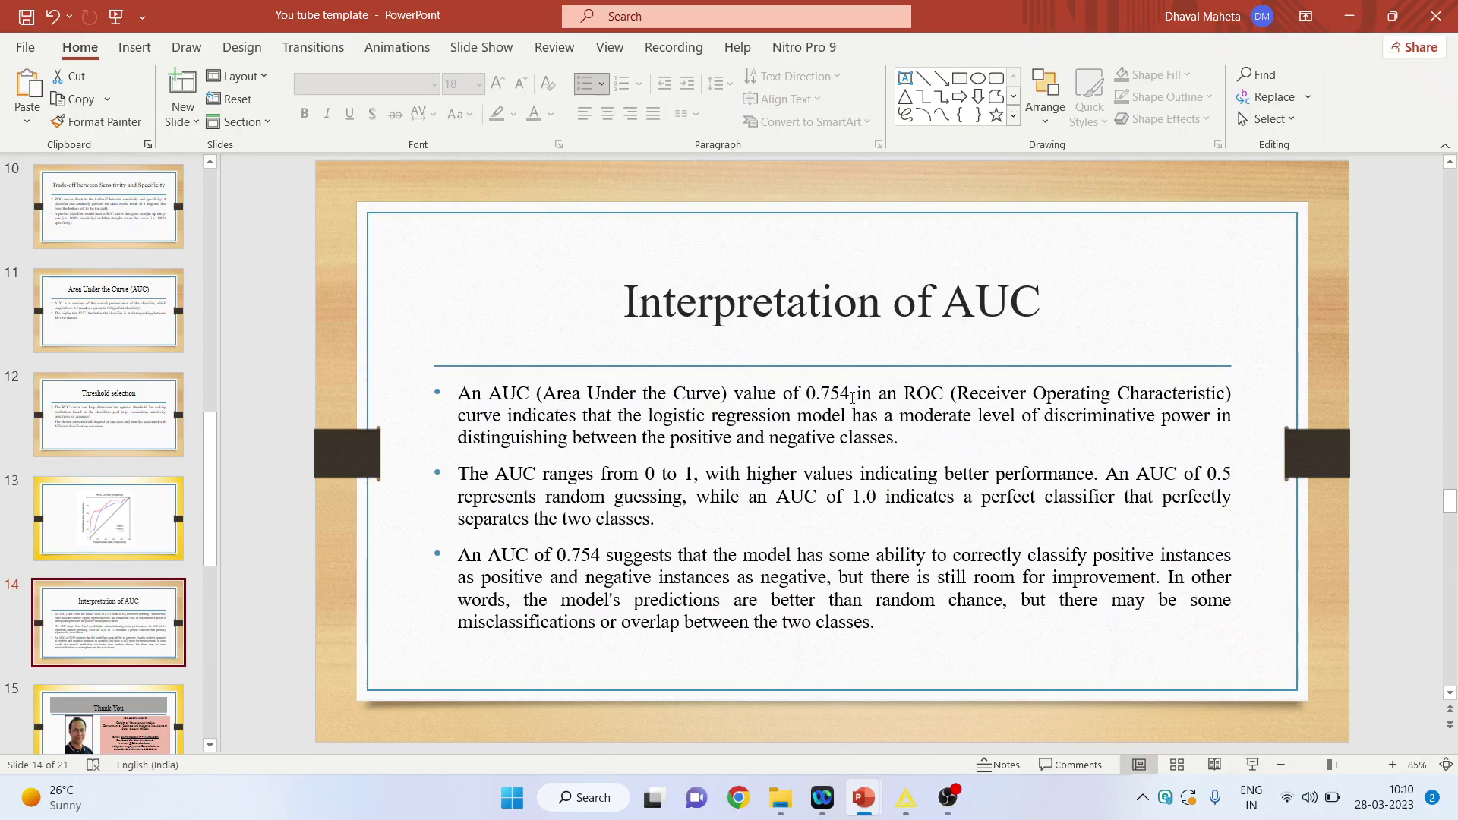
# - Set the AUC value in the slide's first bullet to 0.762, and start the slide show from this slide
pyautogui.click(851, 395)
pyautogui.press('BackSpace')
pyautogui.press('BackSpace')
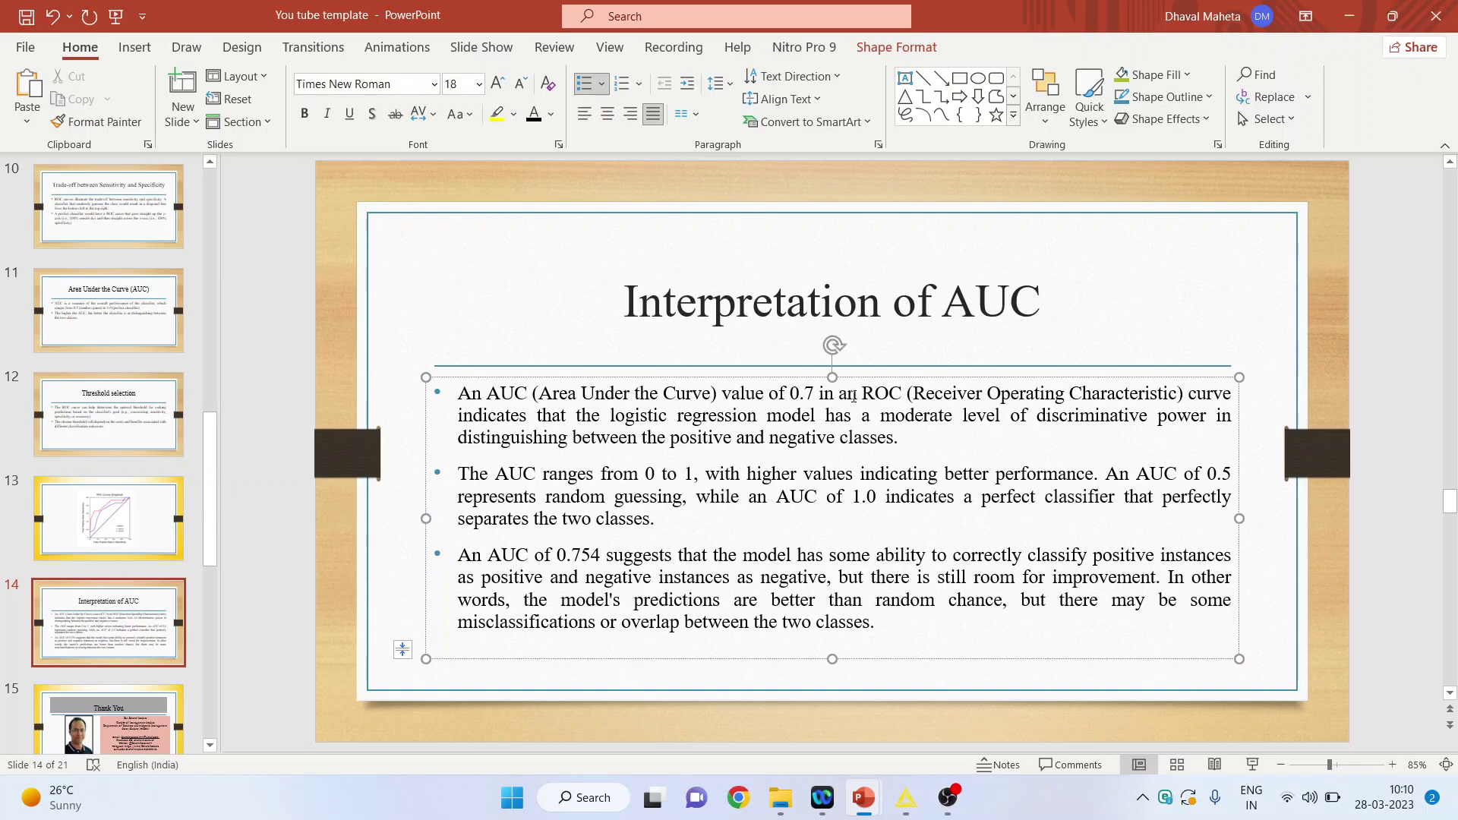
pyautogui.write('63')
pyautogui.press('BackSpace')
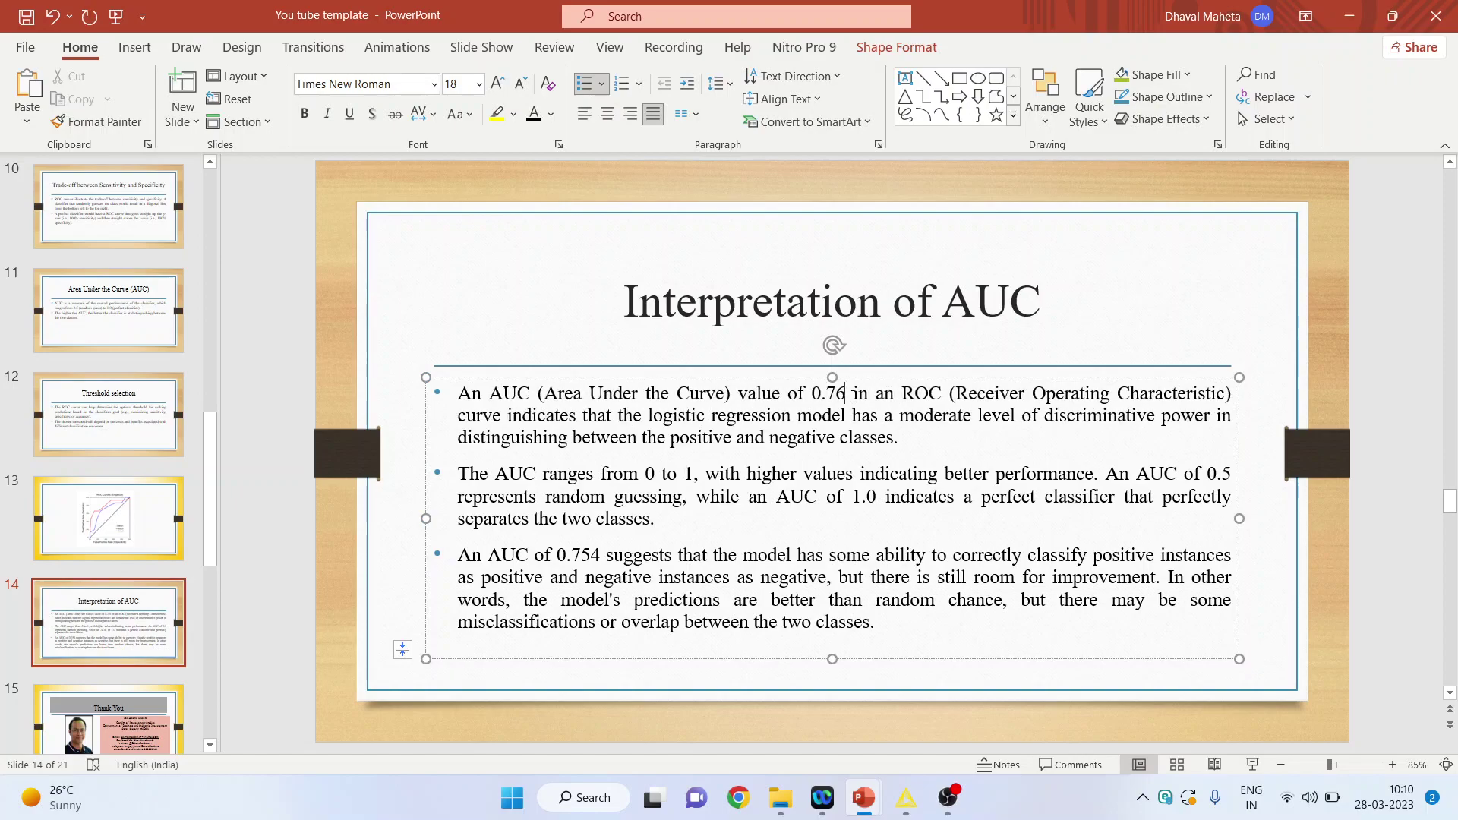
pyautogui.write('2')
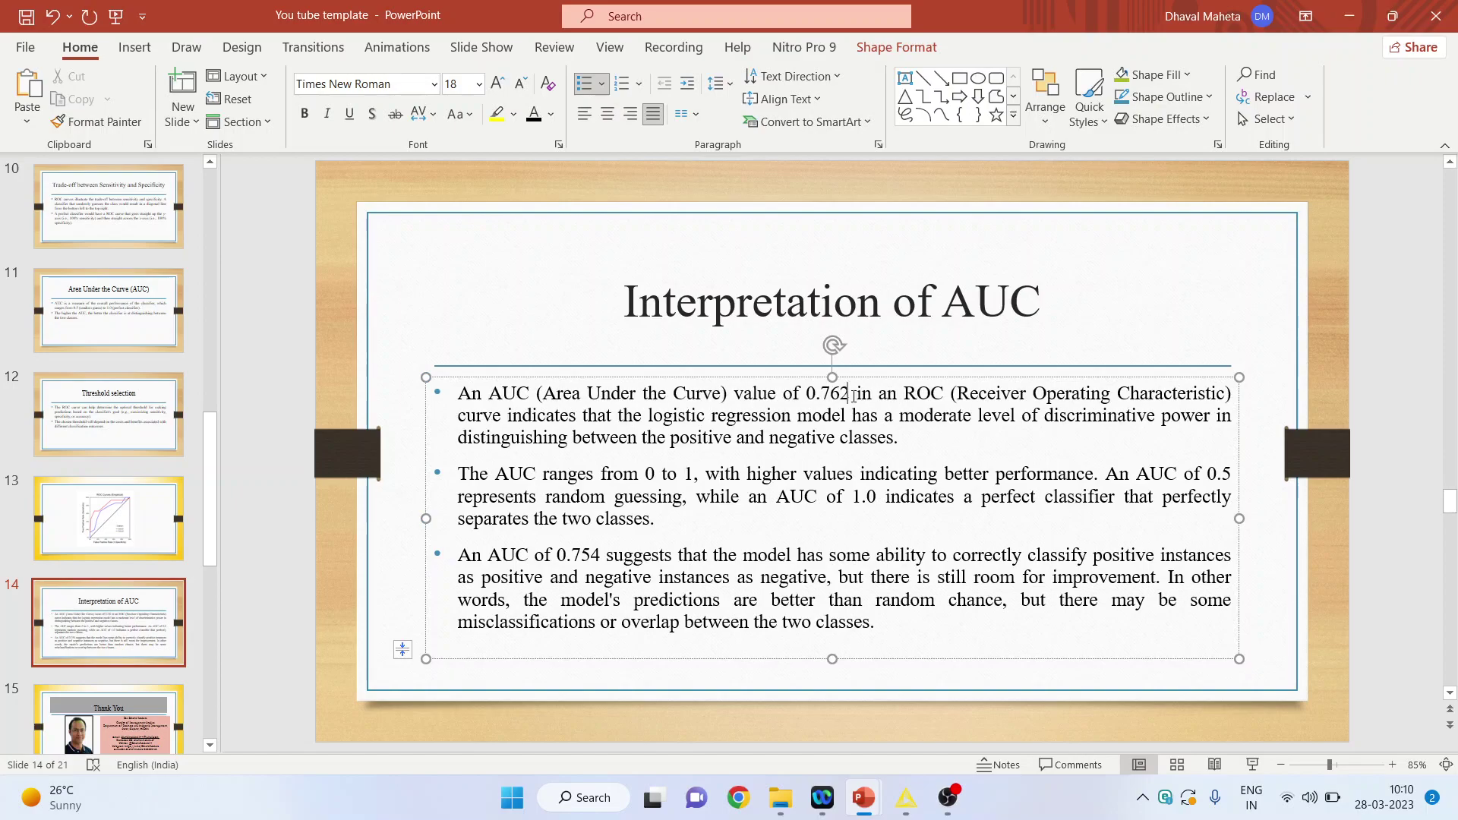
pyautogui.click(1252, 765)
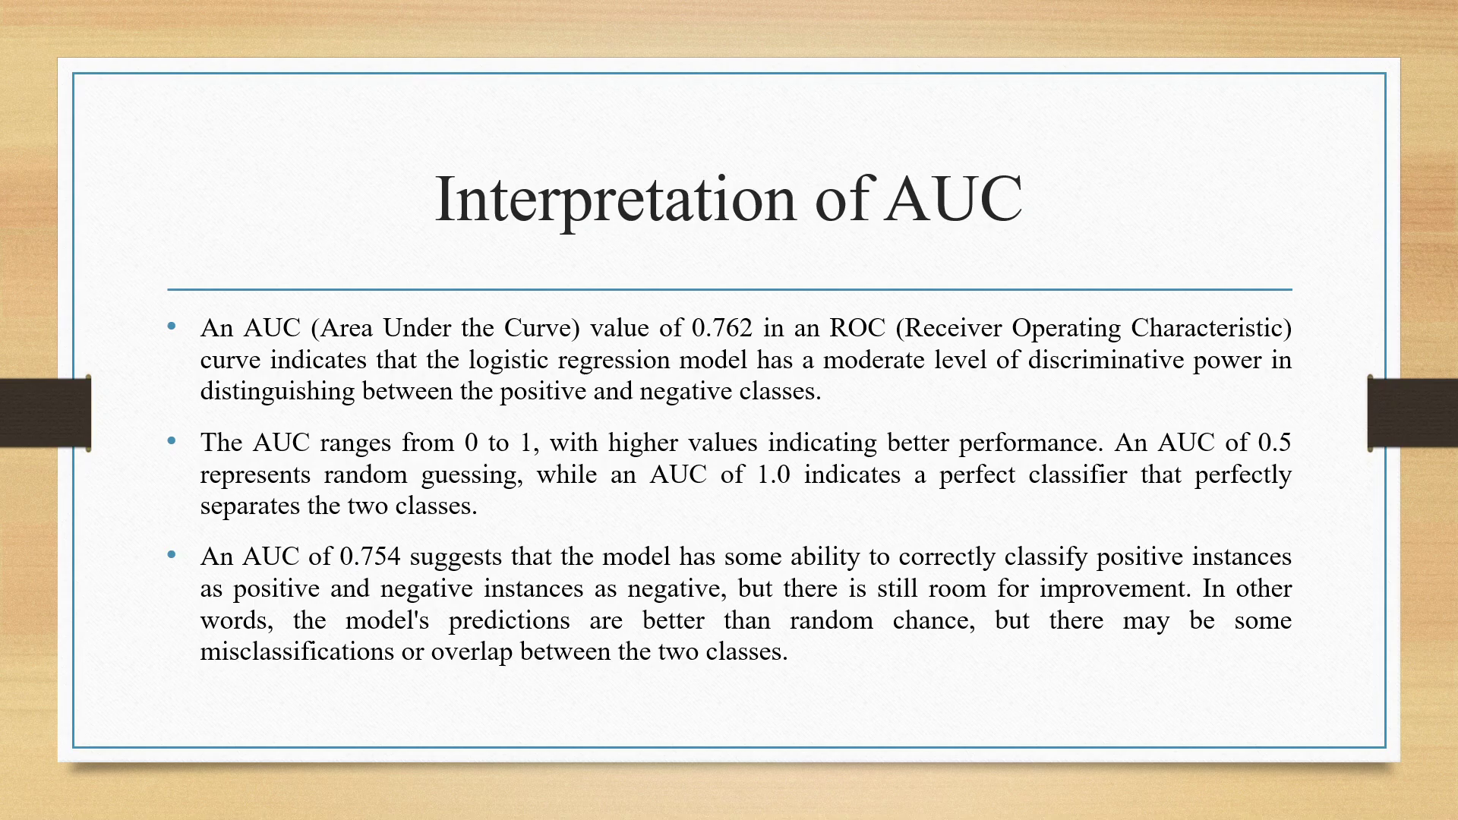